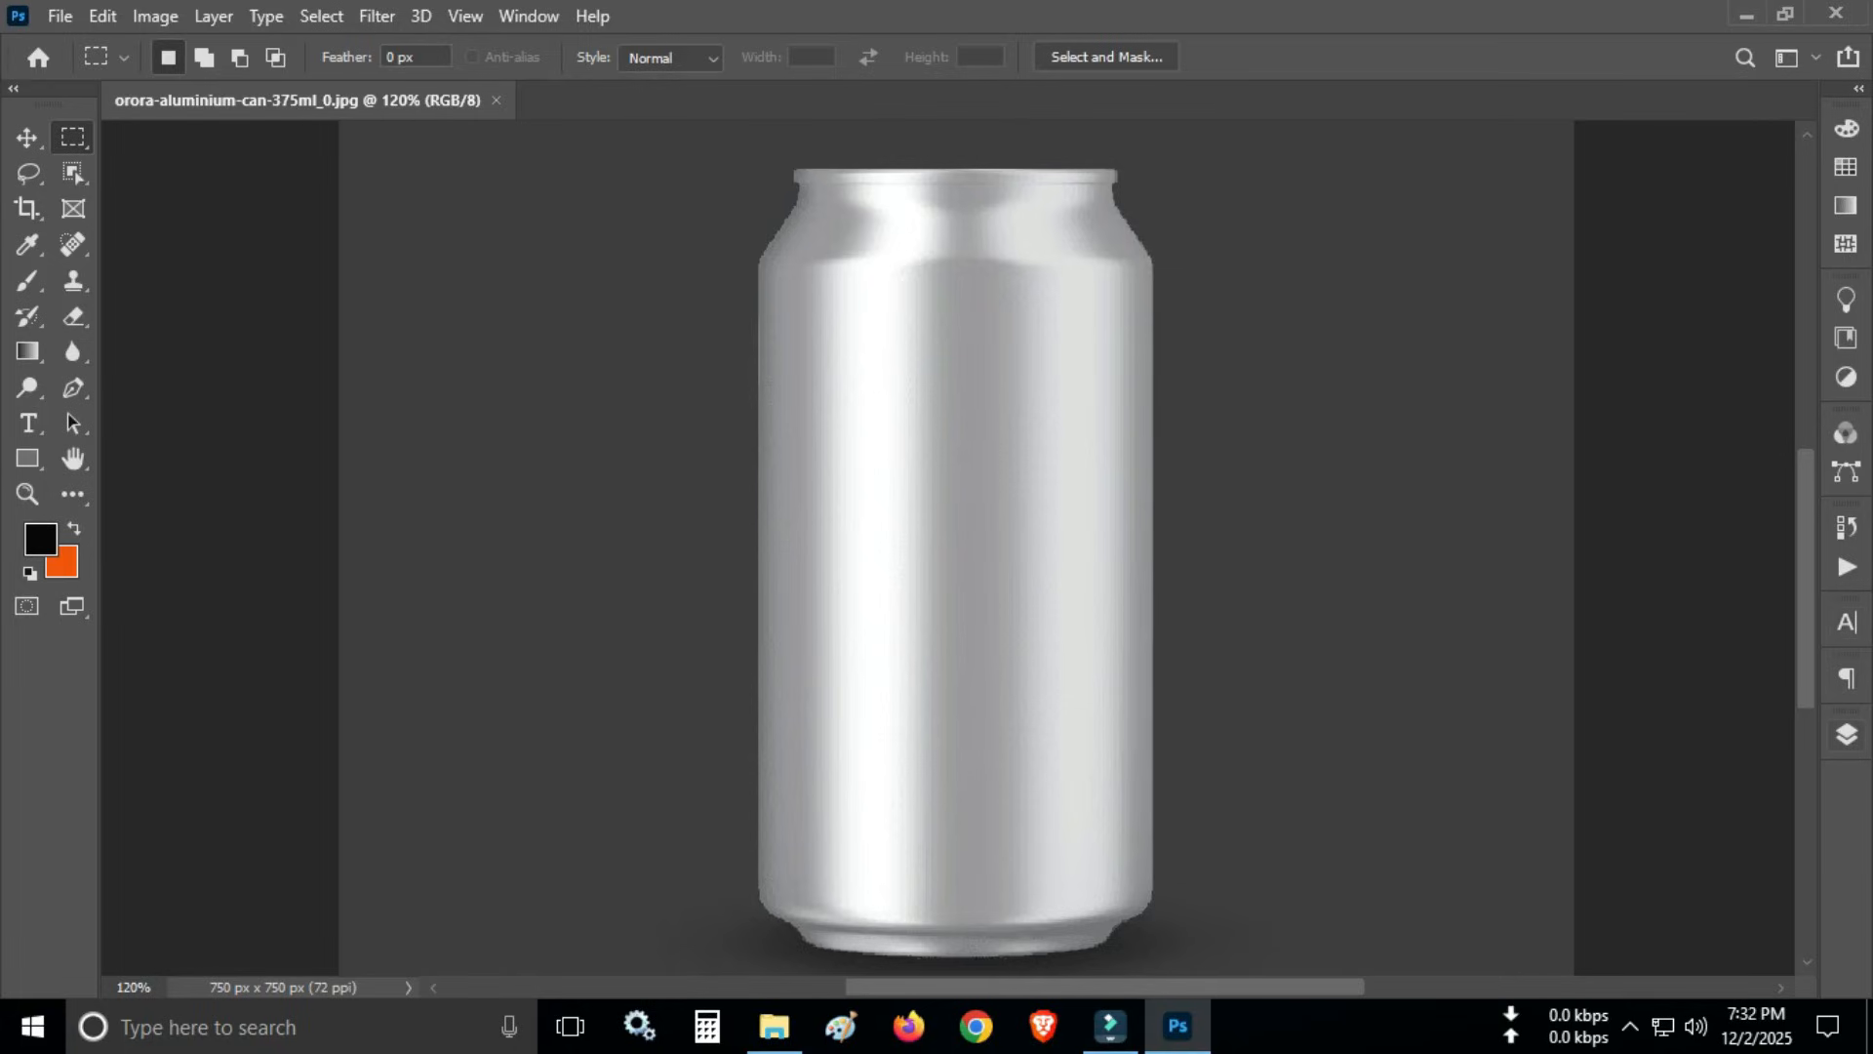
- Duplicate the Background layer and convert the copy to a smart object
{"action": "left_click", "coordinate": [1845, 735]}
{"action": "left_click_drag", "start_coordinate": [1736, 682], "coordinate": [1735, 957]}
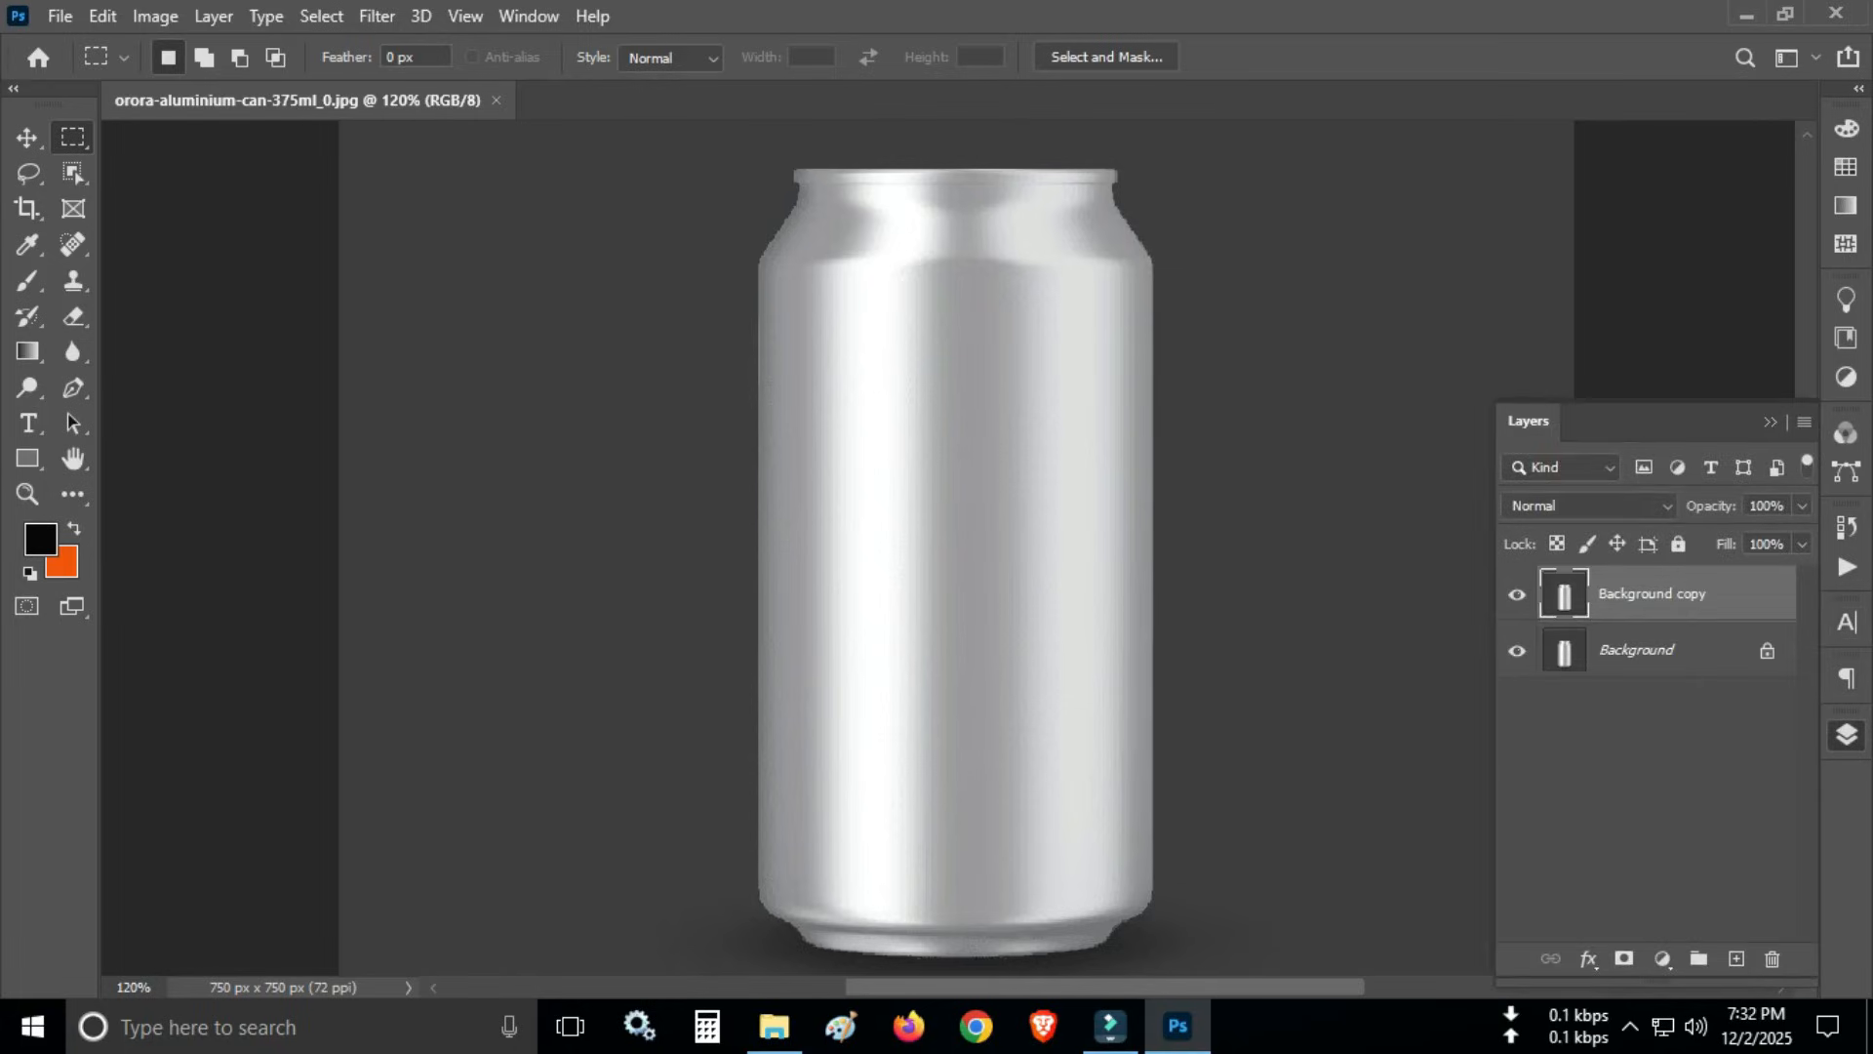
{"action": "right_click", "coordinate": [1628, 594]}
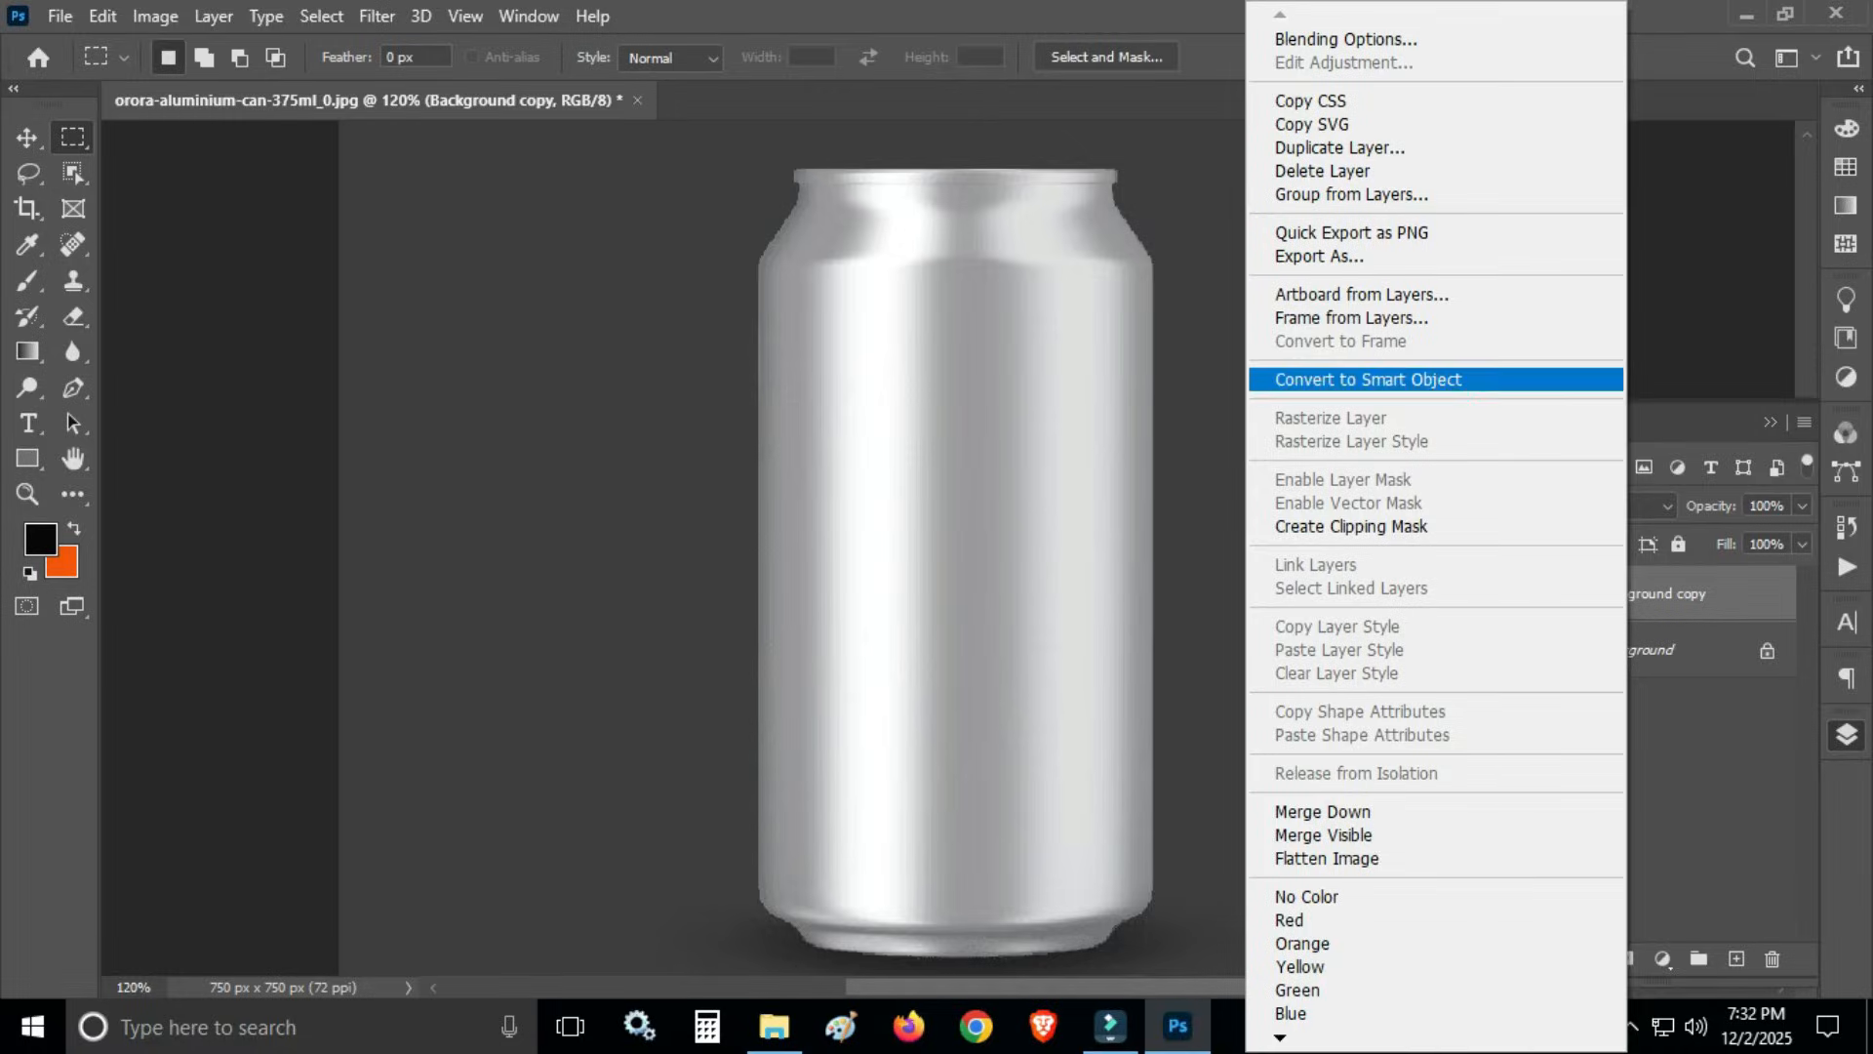
{"action": "left_click", "coordinate": [1368, 379]}
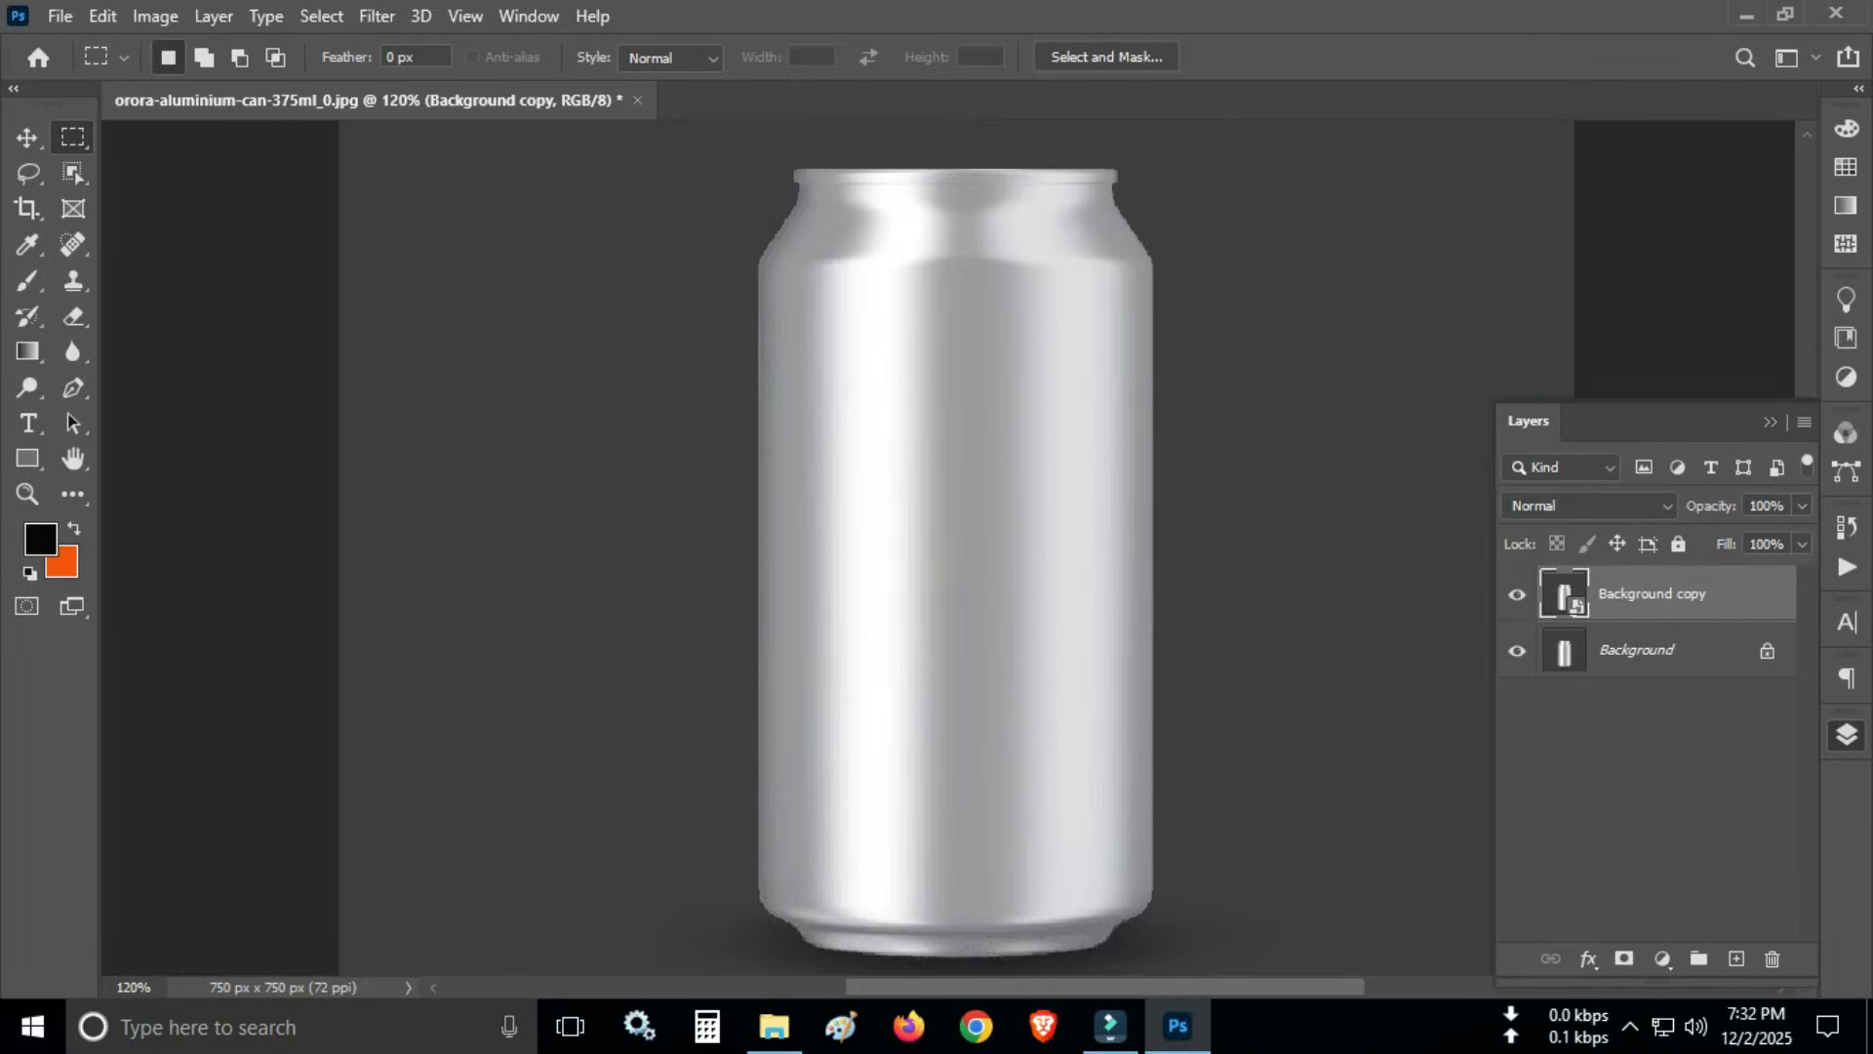
- Draw a rectangle of about 258 × 487 px covering the whole can and fill it with crimson red from the recently used colors
{"action": "left_click", "coordinate": [27, 459]}
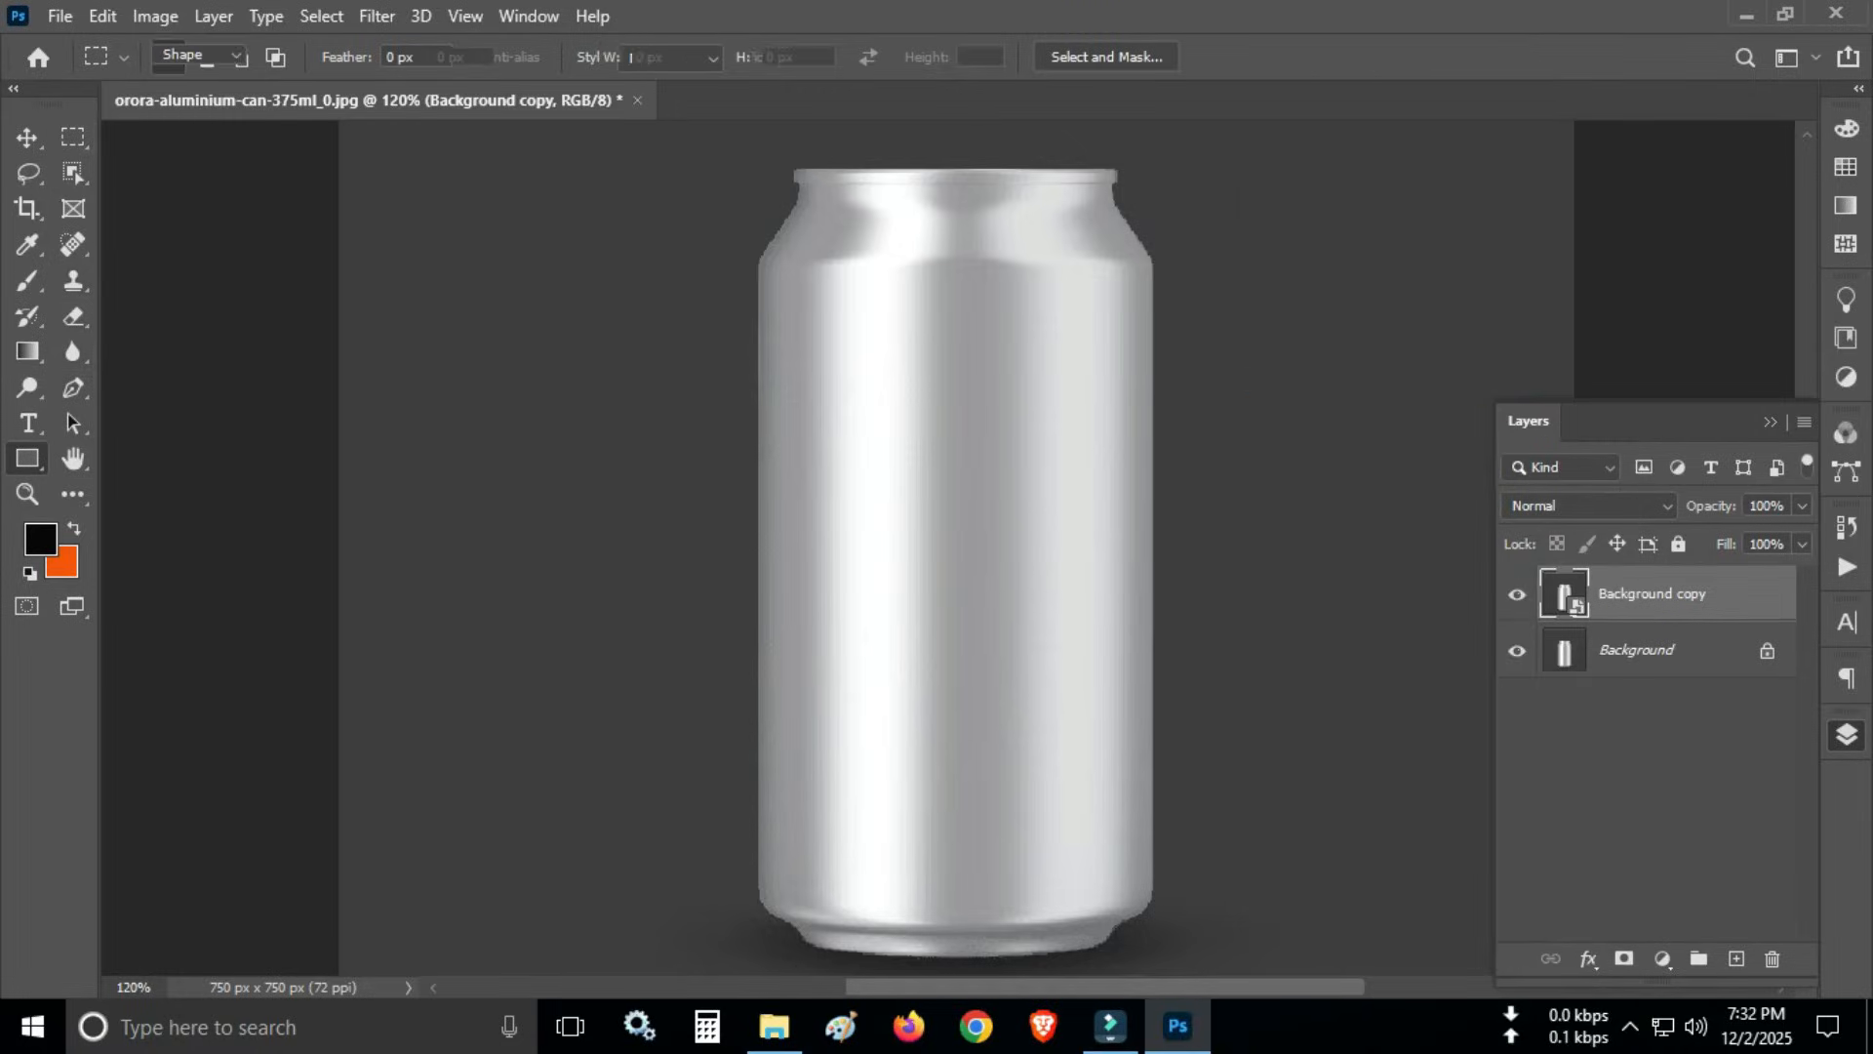
{"action": "left_click_drag", "start_coordinate": [738, 158], "coordinate": [1163, 960]}
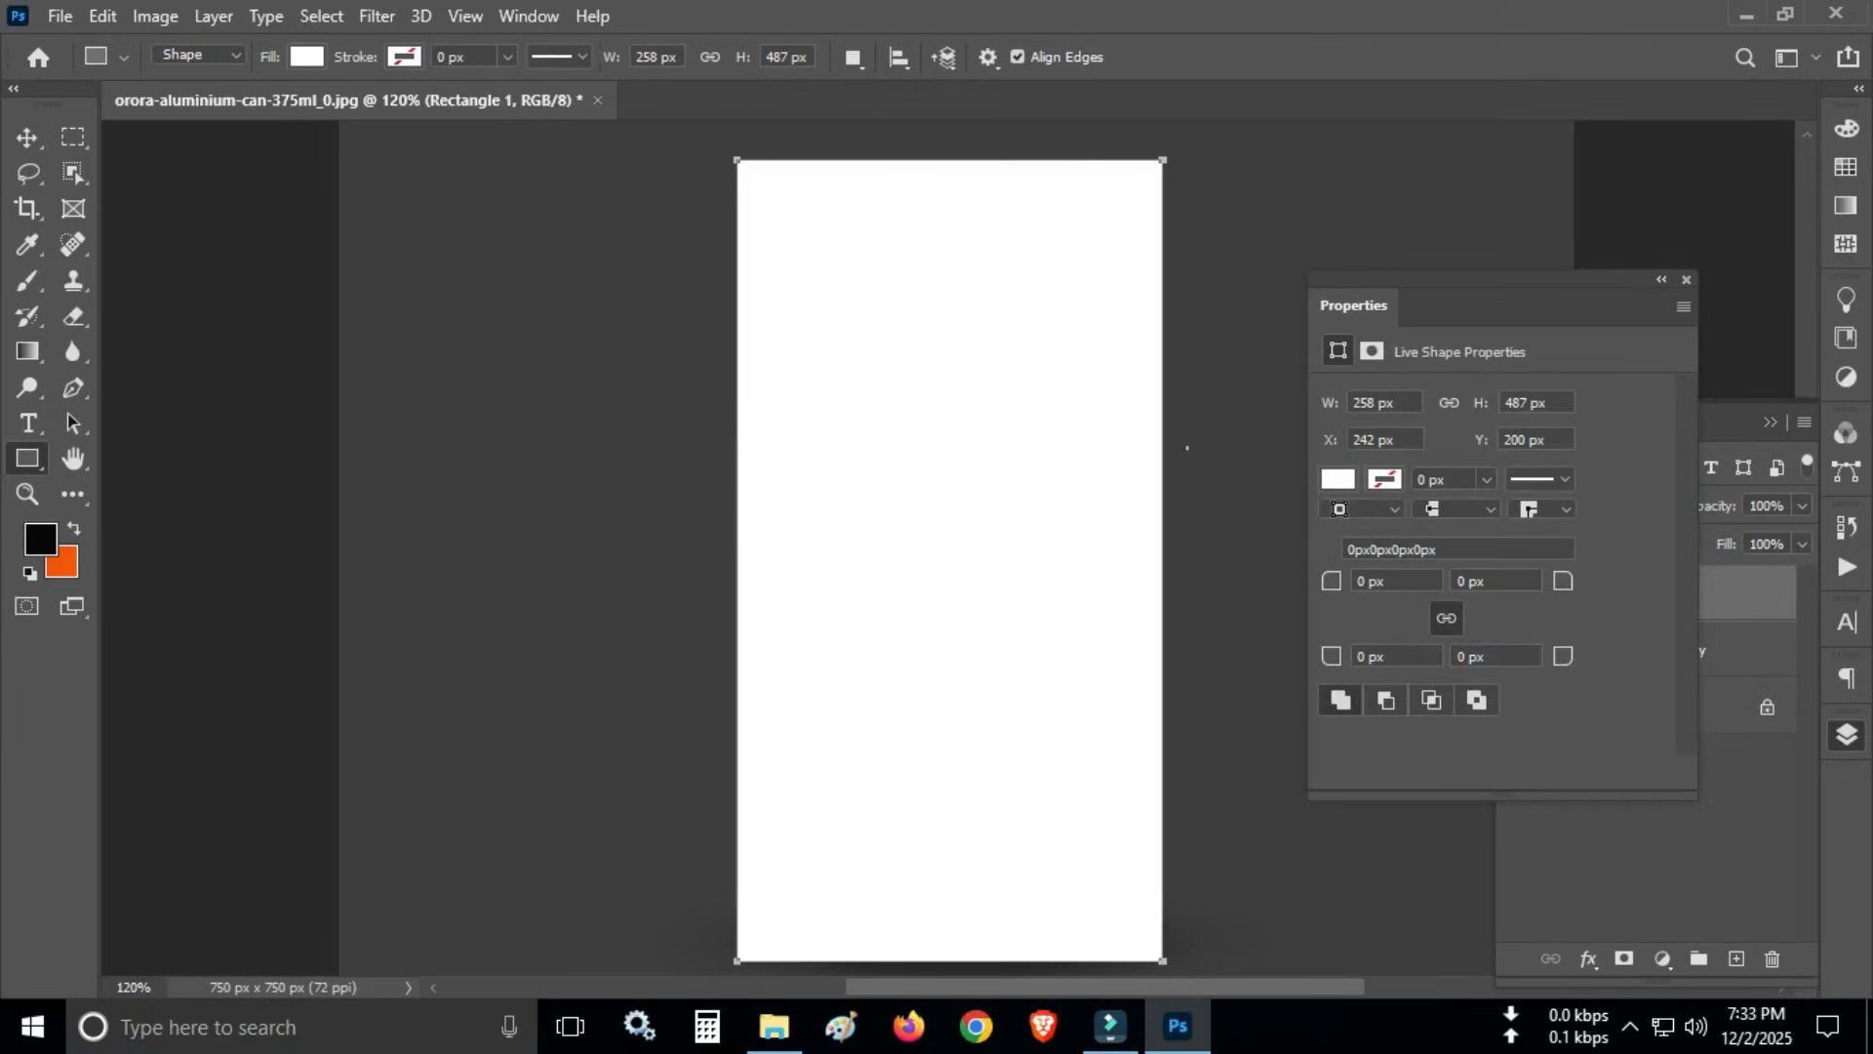
{"action": "left_click", "coordinate": [1337, 479]}
{"action": "left_click", "coordinate": [1338, 479]}
{"action": "left_click", "coordinate": [1337, 479]}
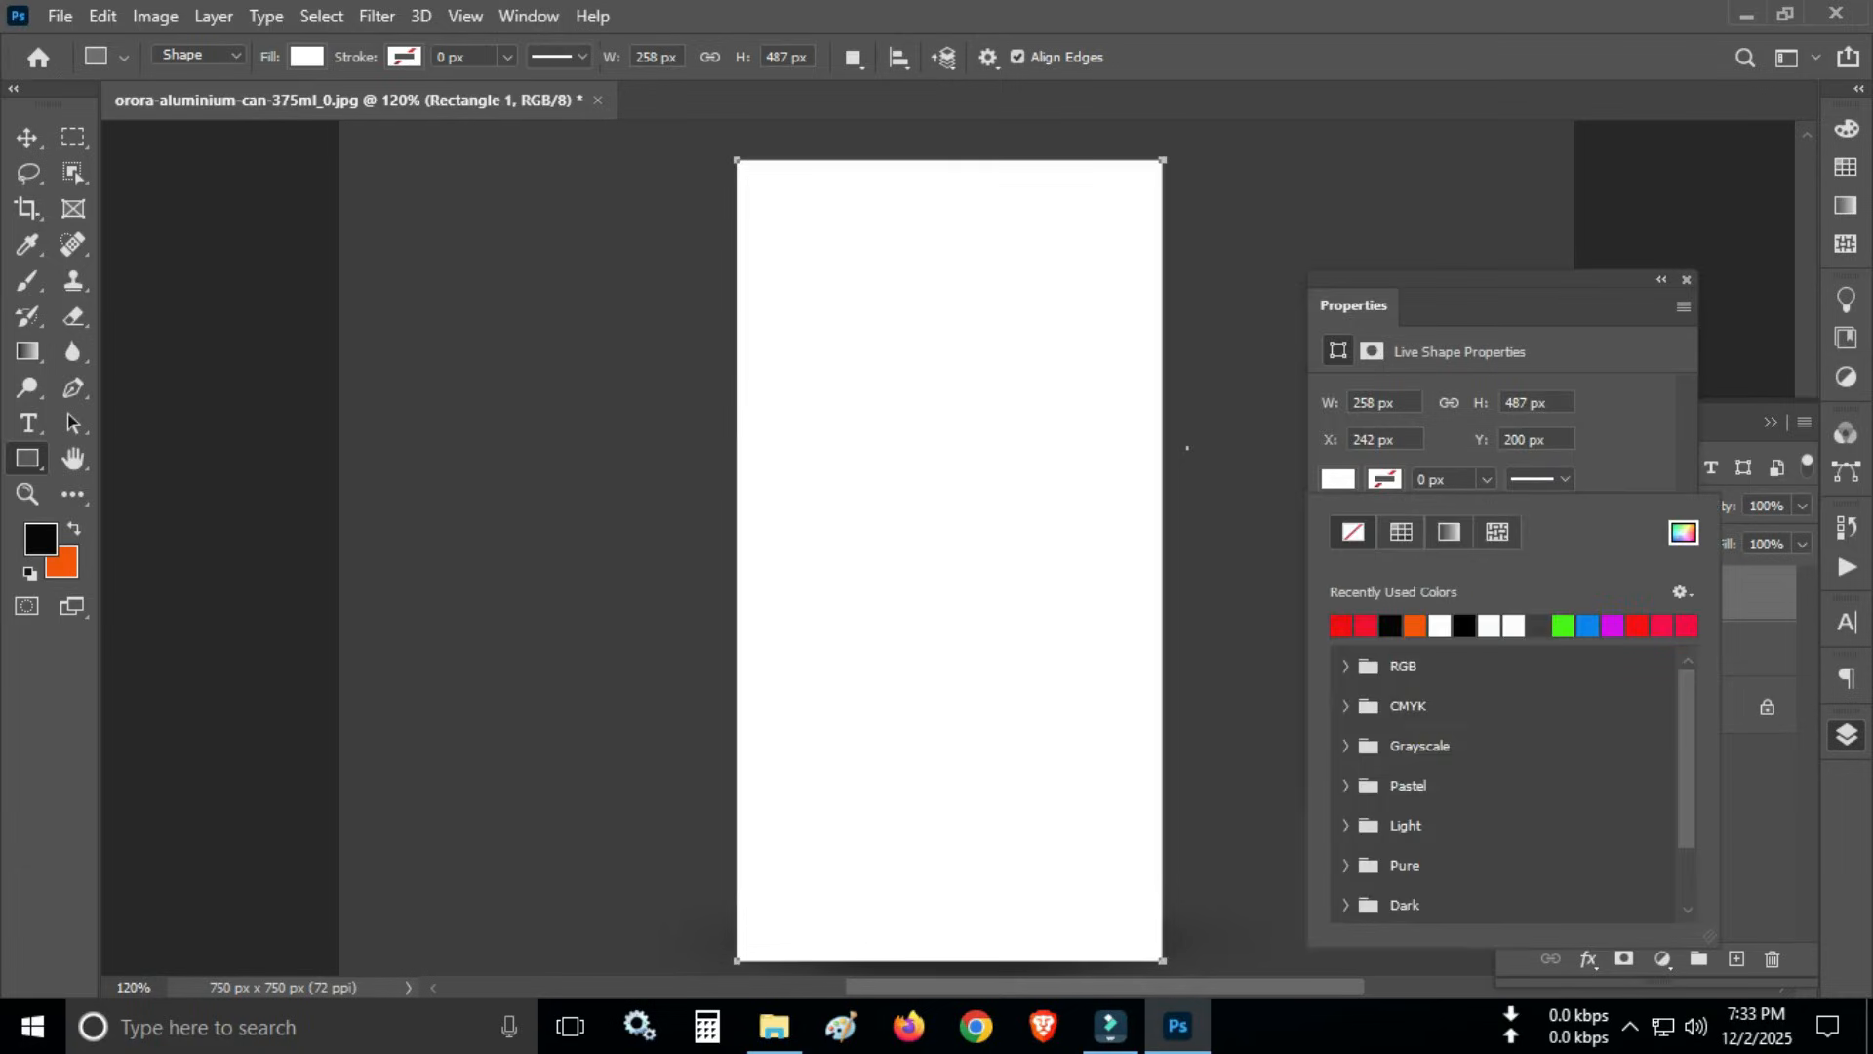
{"action": "left_click", "coordinate": [1384, 479]}
{"action": "left_click", "coordinate": [1338, 479]}
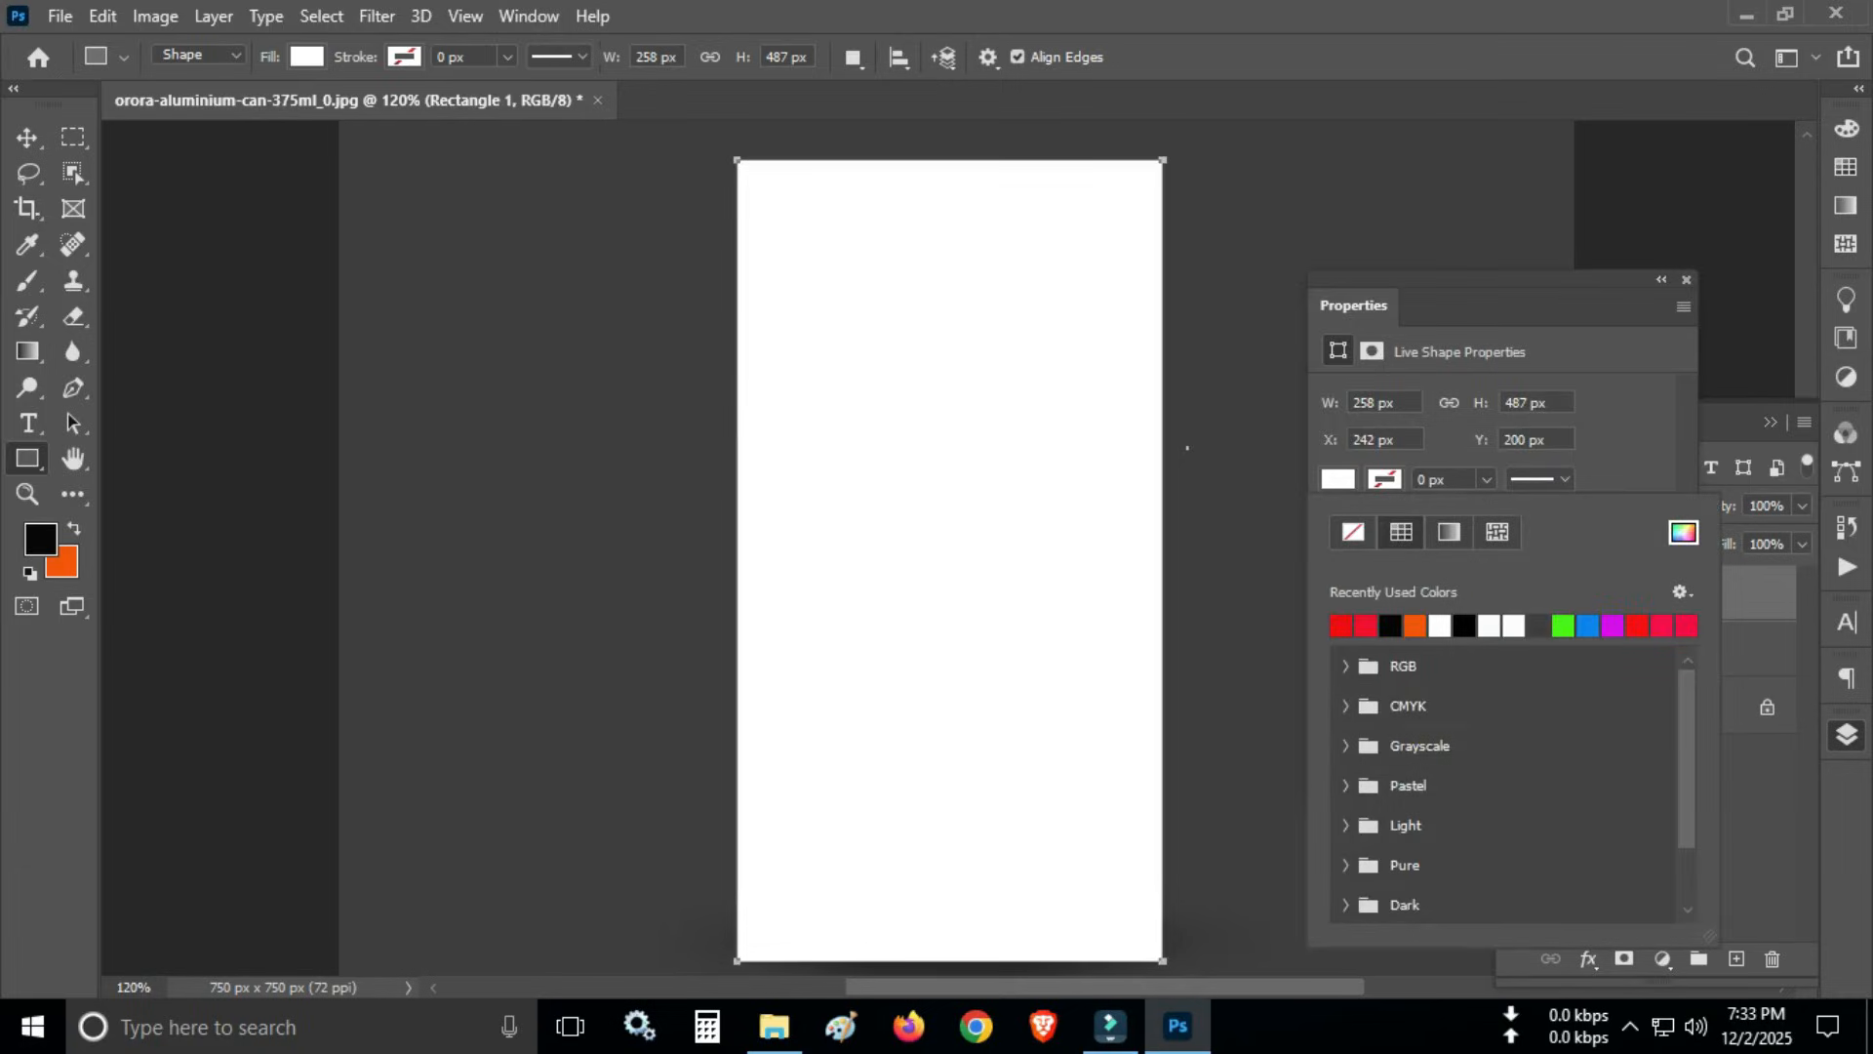
{"action": "left_click", "coordinate": [1365, 625]}
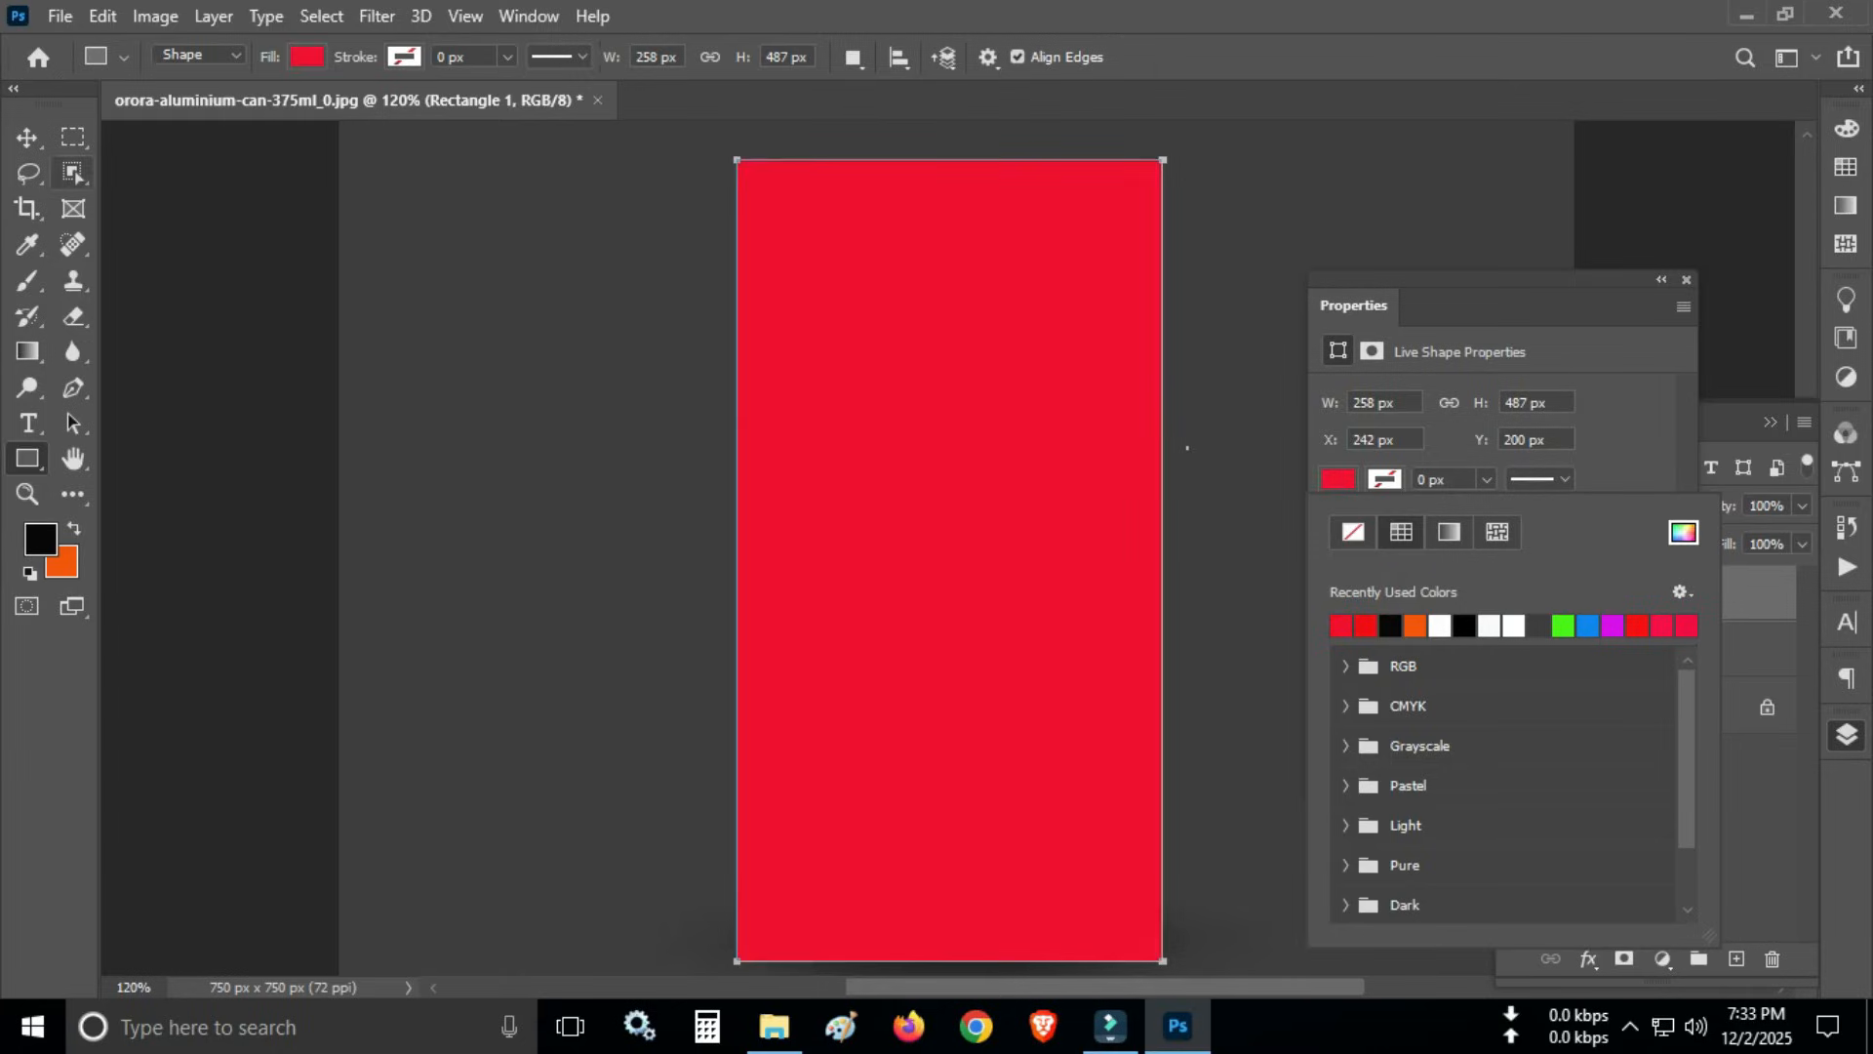
{"action": "key", "text": "m"}
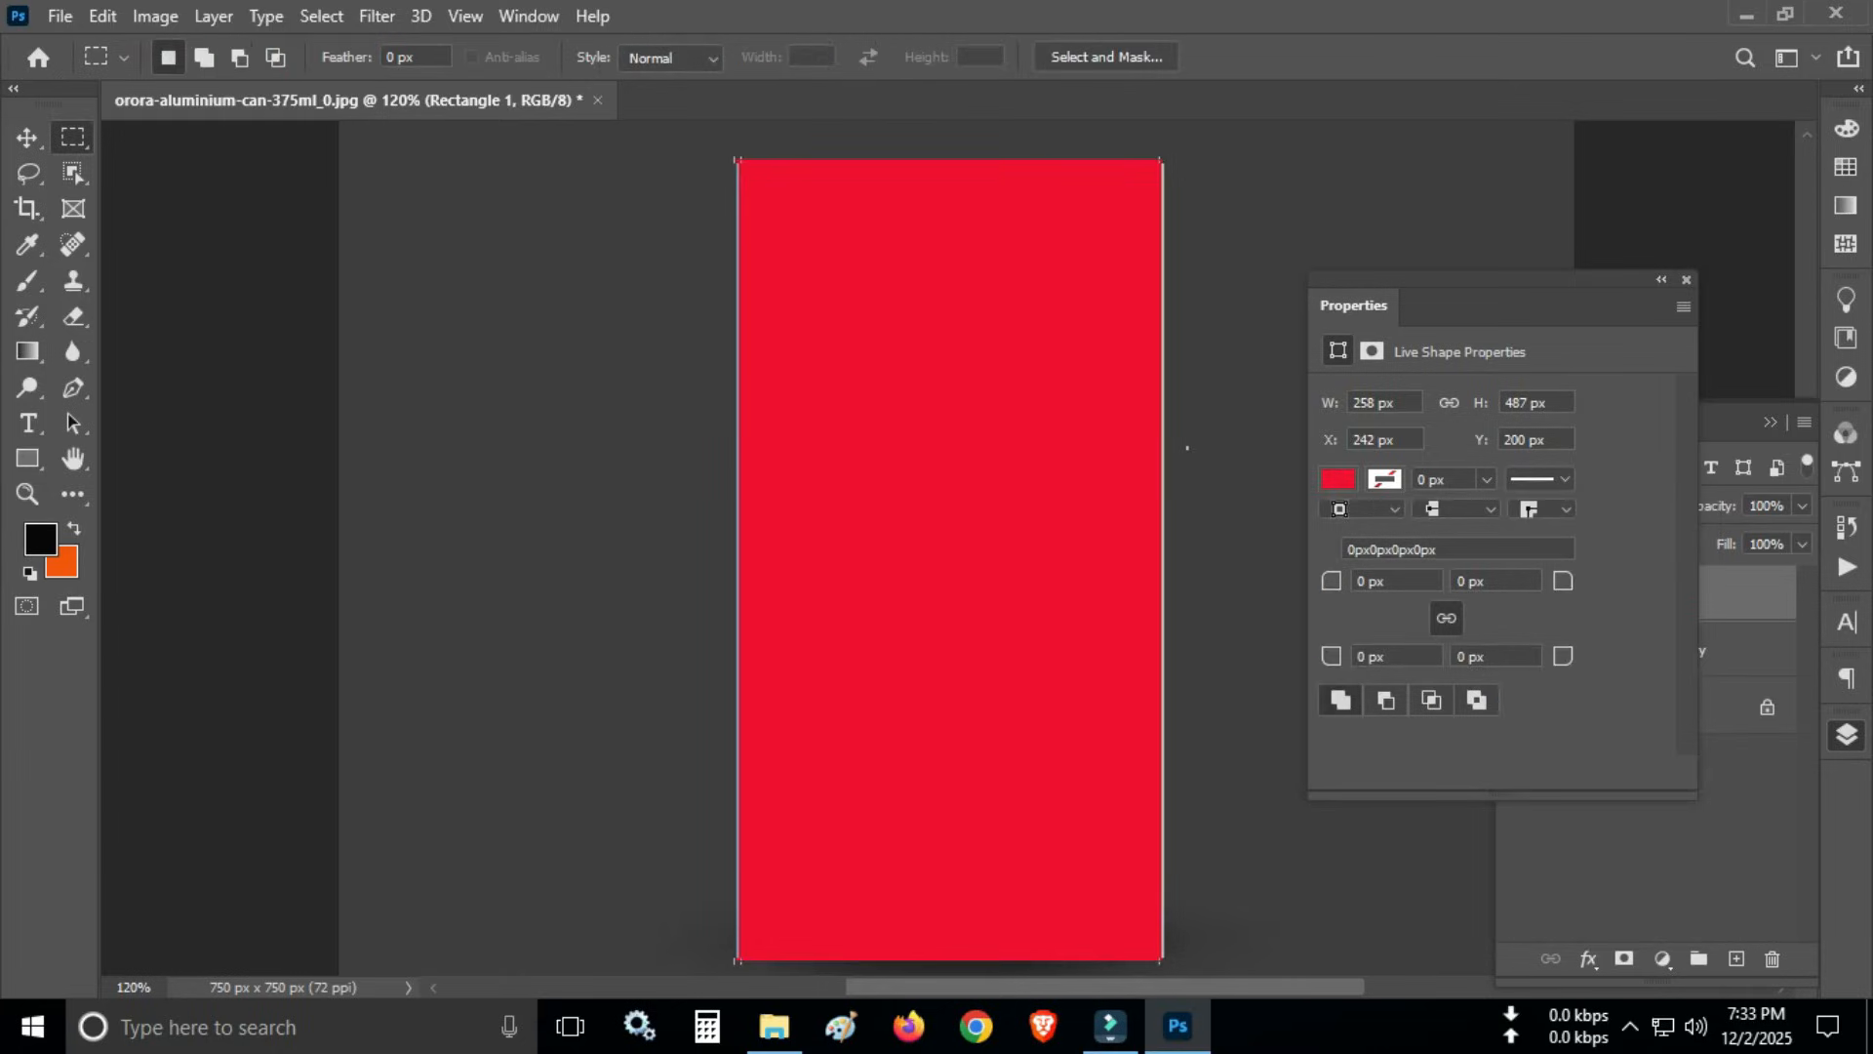
{"action": "left_click", "coordinate": [1686, 280]}
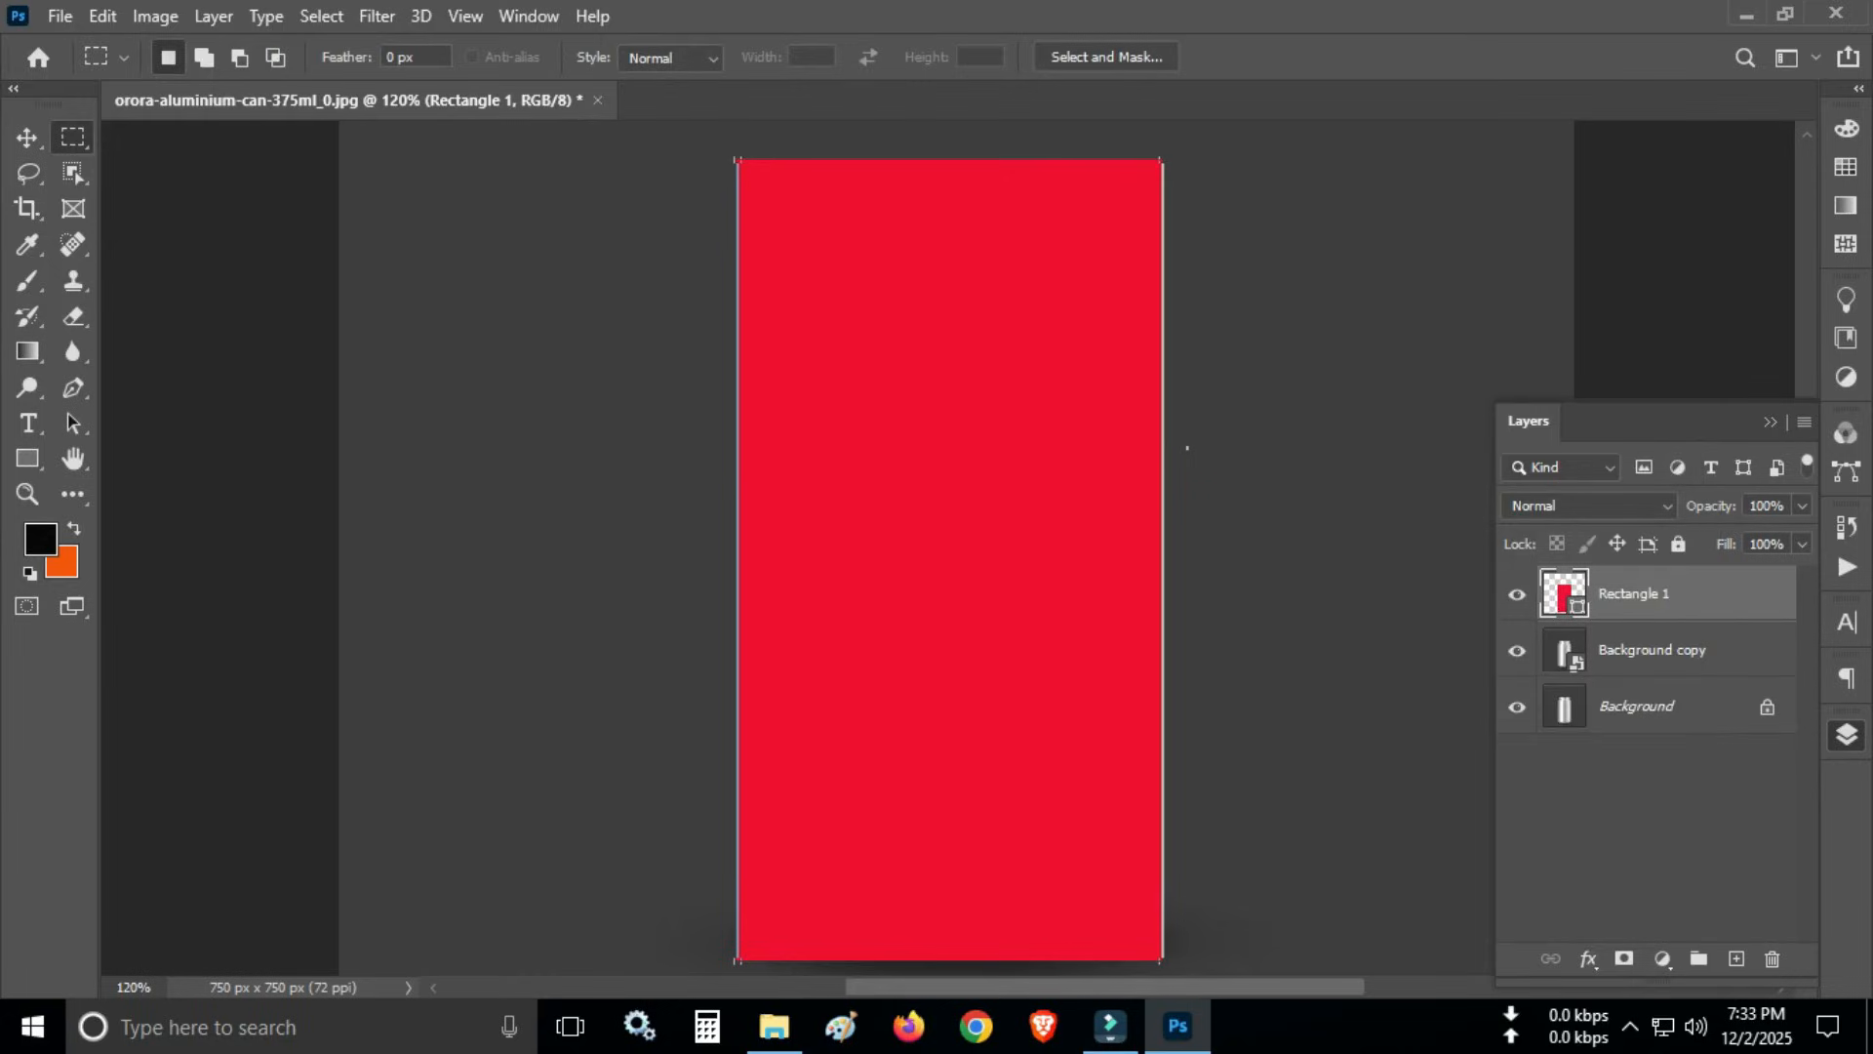
- Convert the Rectangle 1 layer to a smart object and lower its fill to 64%
{"action": "right_click", "coordinate": [1627, 594]}
{"action": "left_click", "coordinate": [1363, 380]}
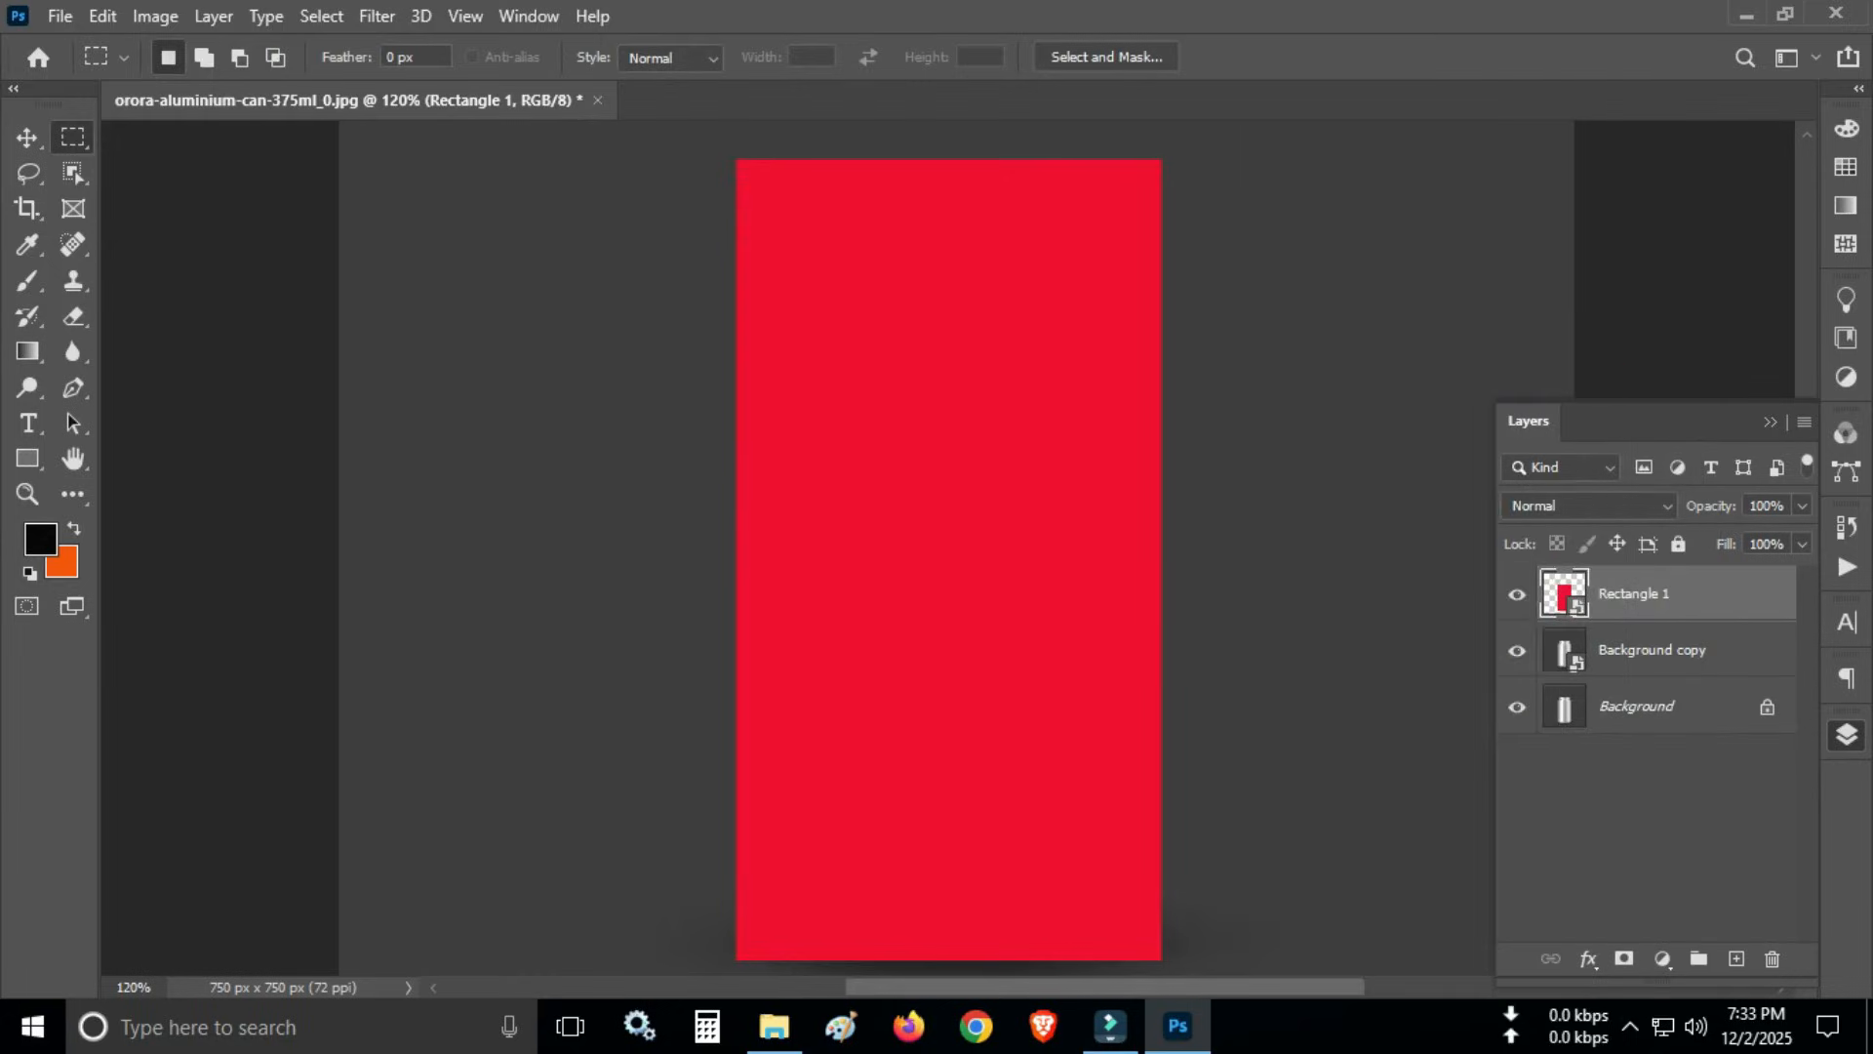
{"action": "left_click", "coordinate": [1802, 544]}
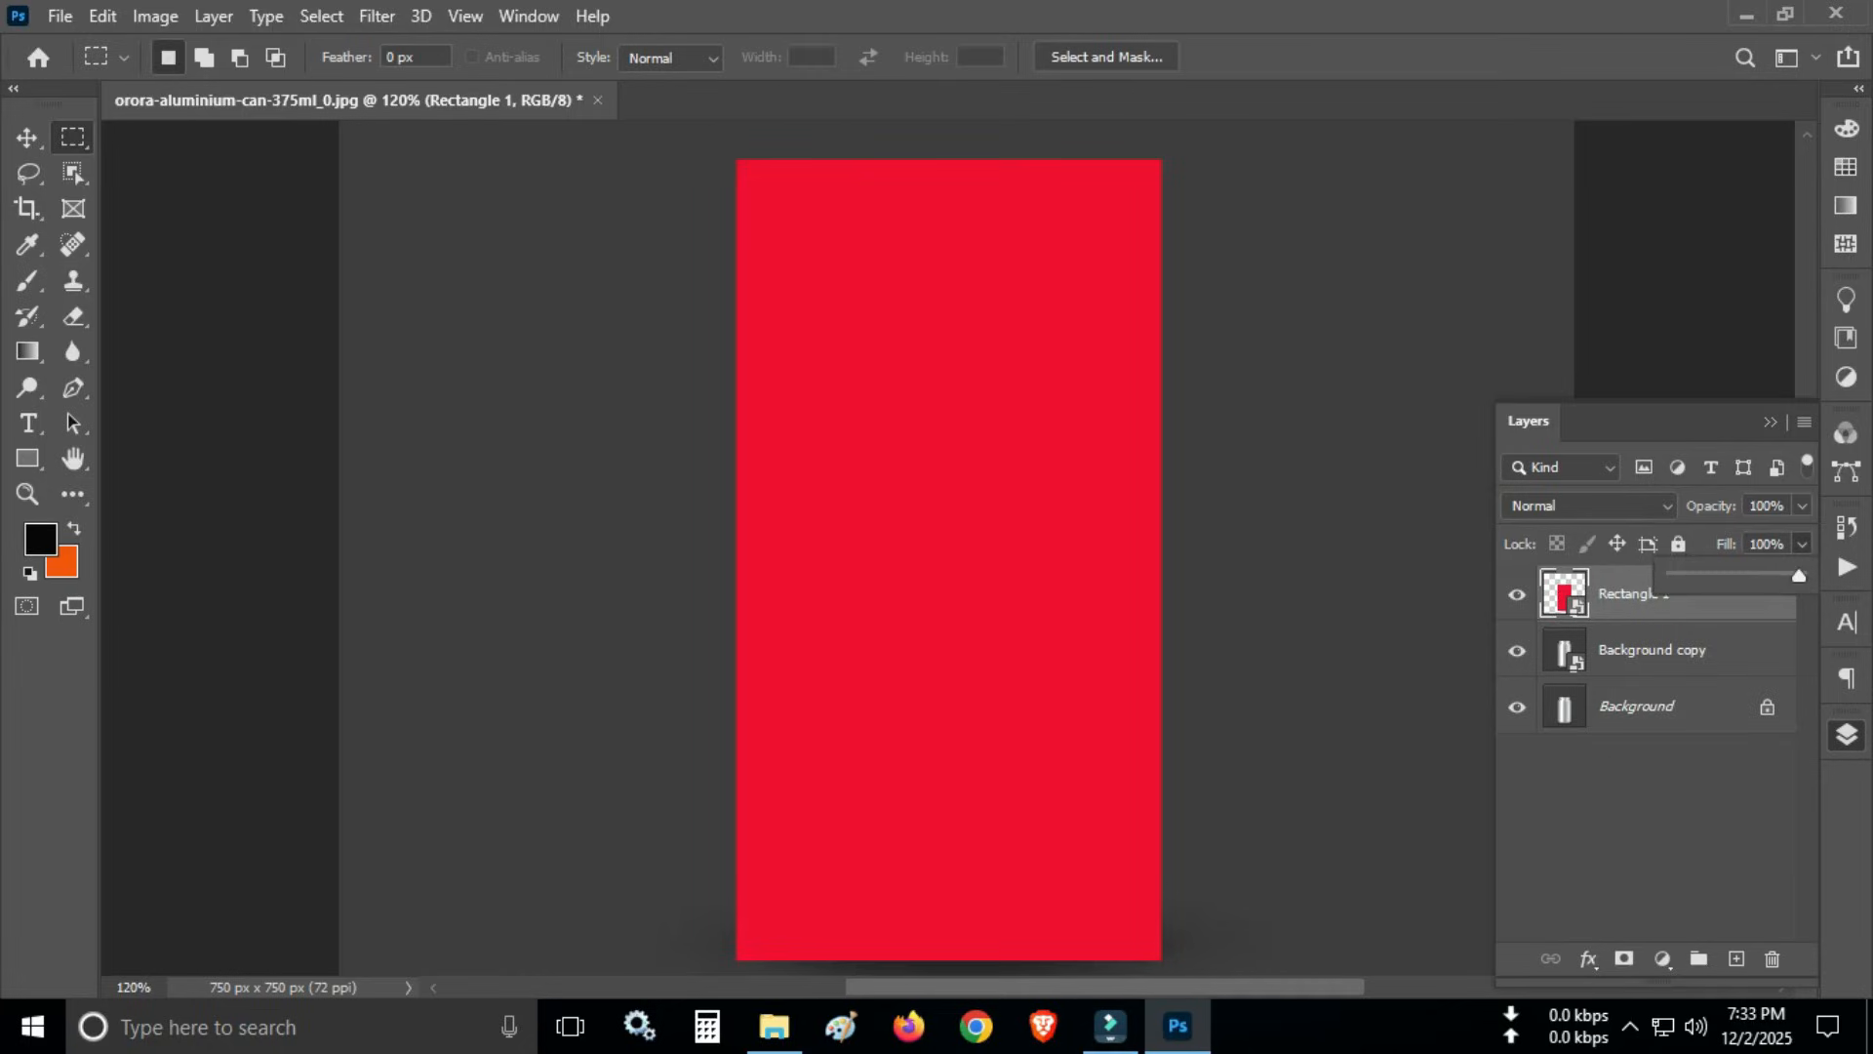
{"action": "left_click_drag", "start_coordinate": [1802, 577], "coordinate": [1753, 577]}
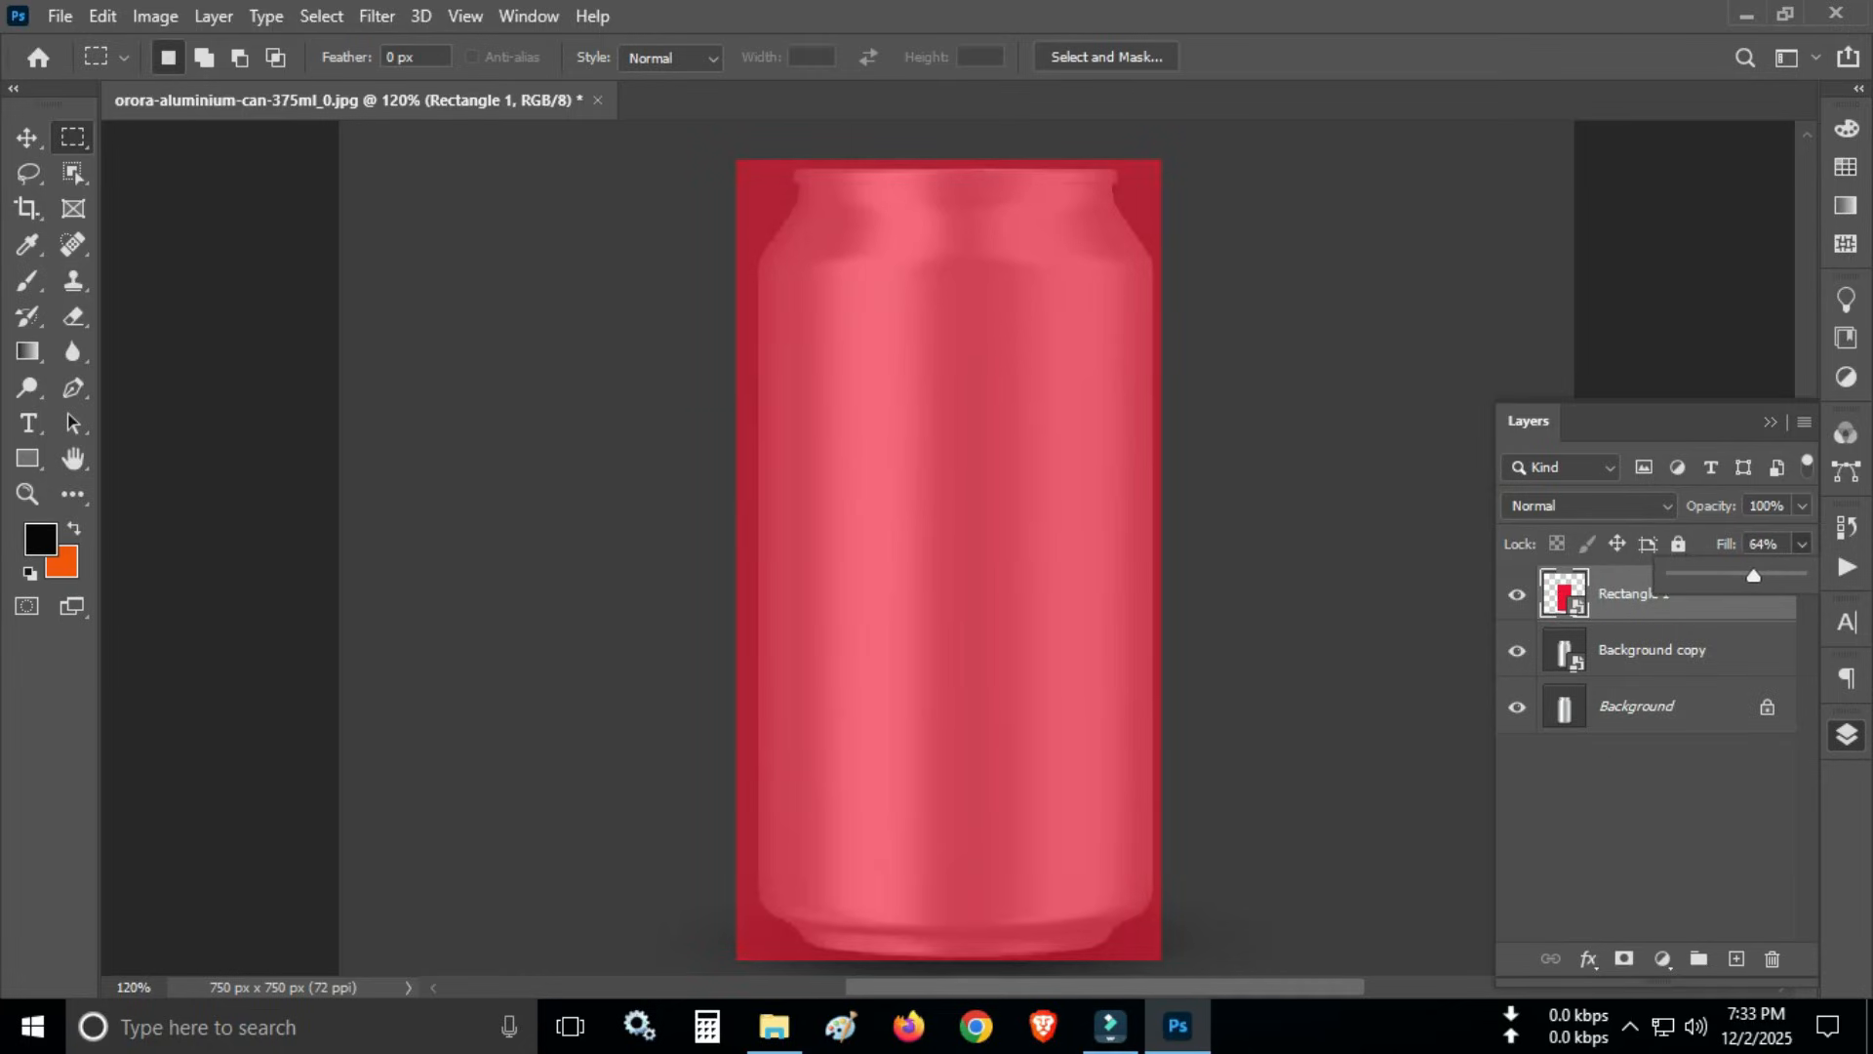
{"action": "left_click", "coordinate": [1770, 421]}
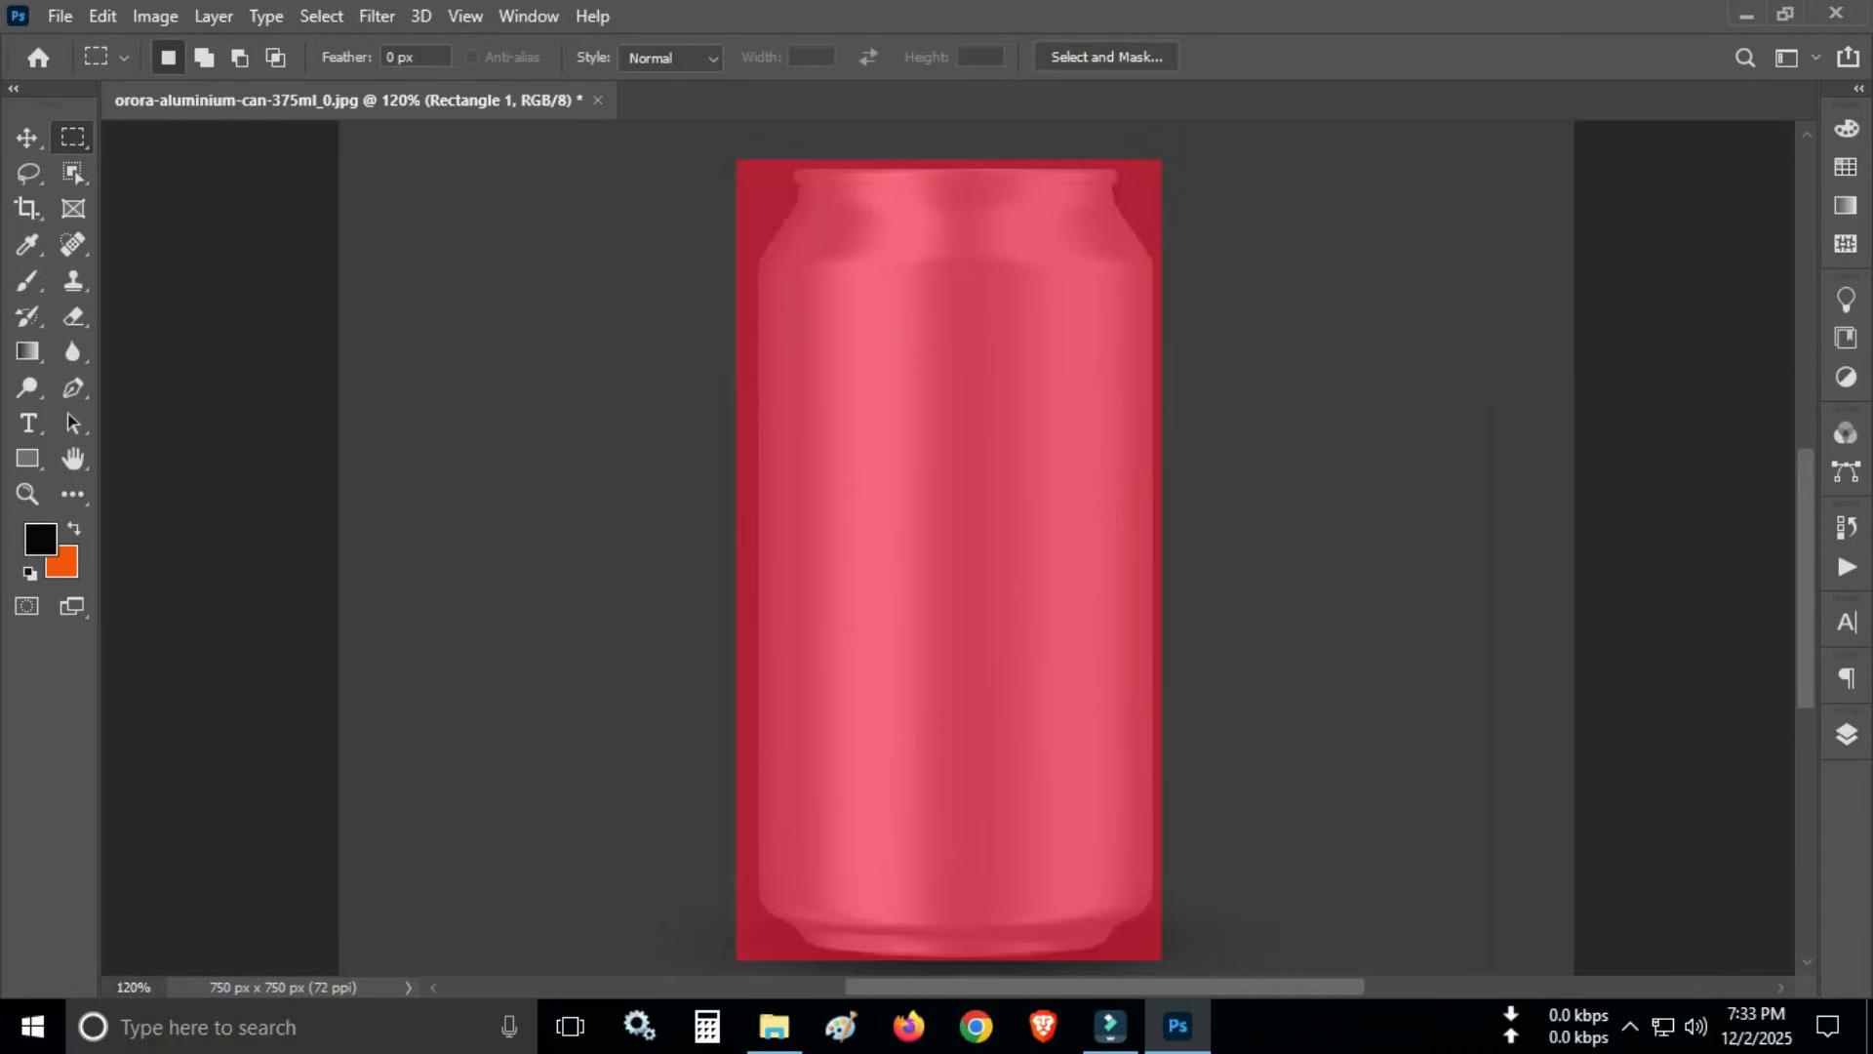
- Distort the red rectangle with Free Transform, moving its bottom-left corner slightly inward and extending its bottom edge below the can's base
{"action": "scroll", "coordinate": [948, 546], "scroll_direction": "down", "scroll_amount": 2}
{"action": "scroll", "coordinate": [948, 546], "scroll_direction": "up", "scroll_amount": 1}
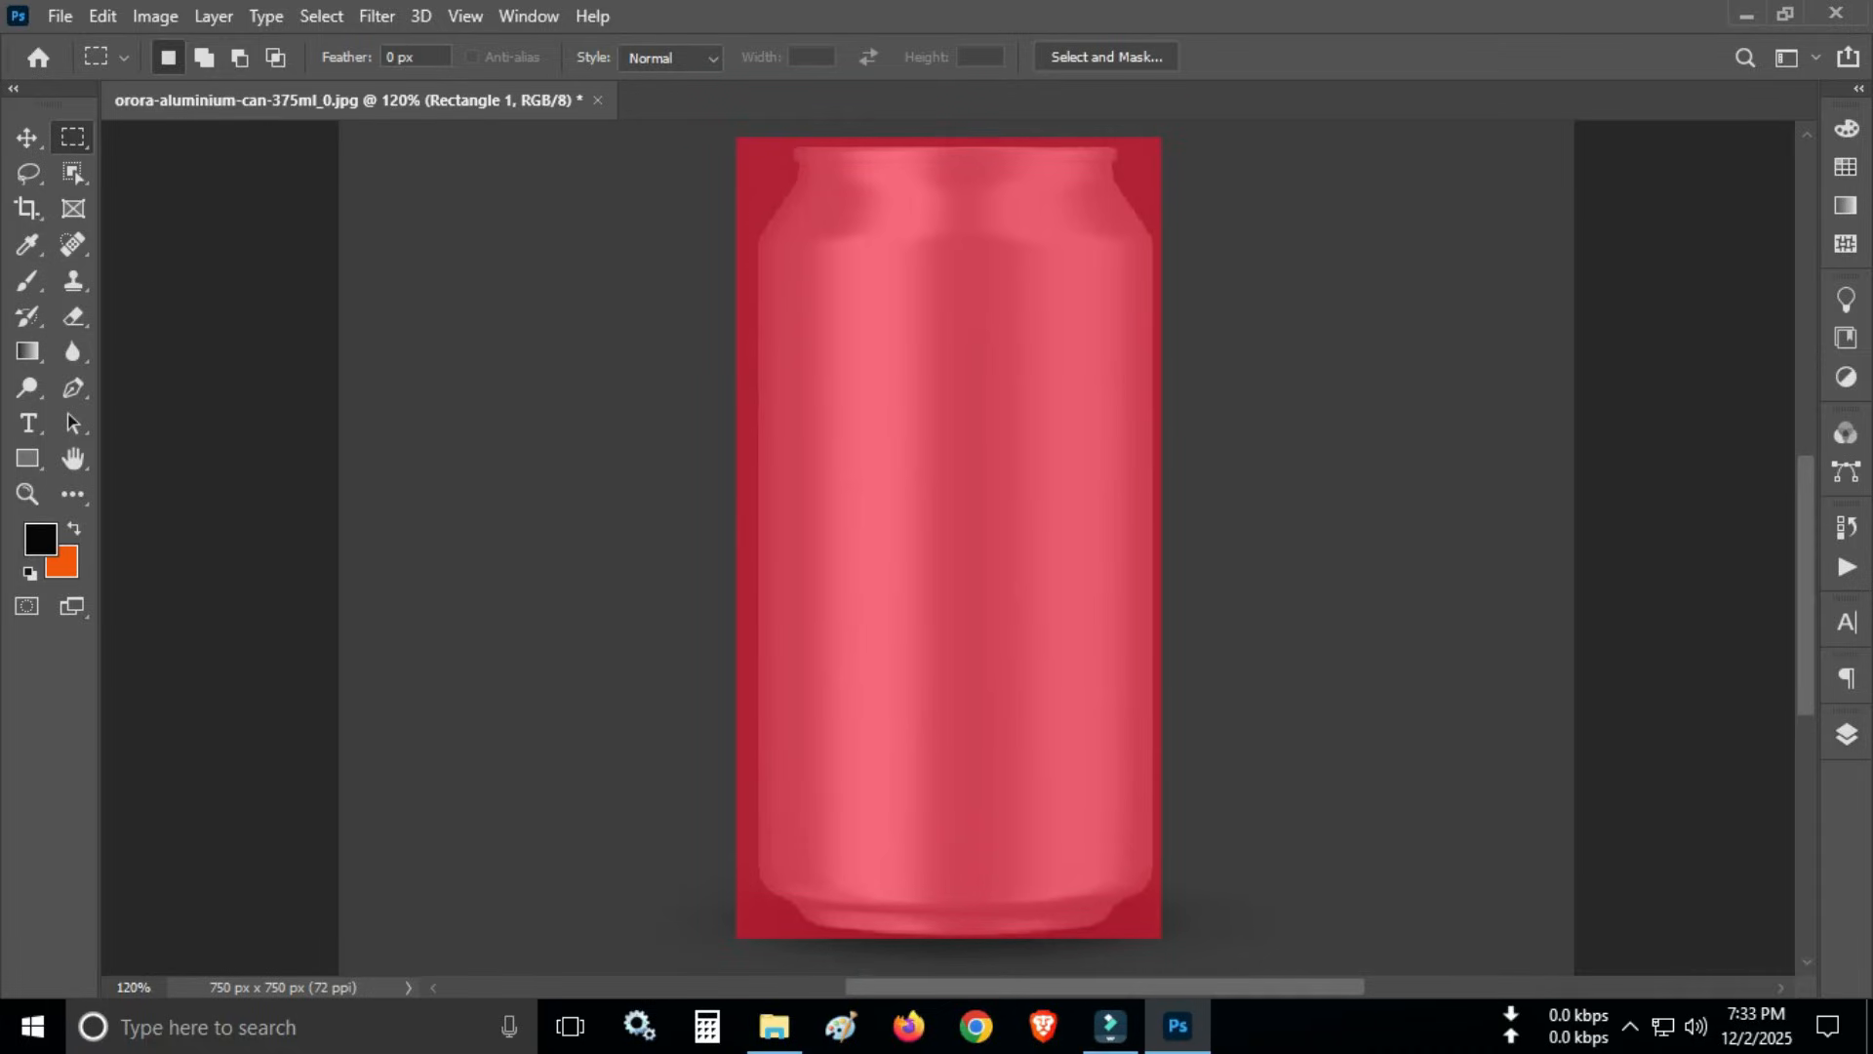
{"action": "key", "text": "v"}
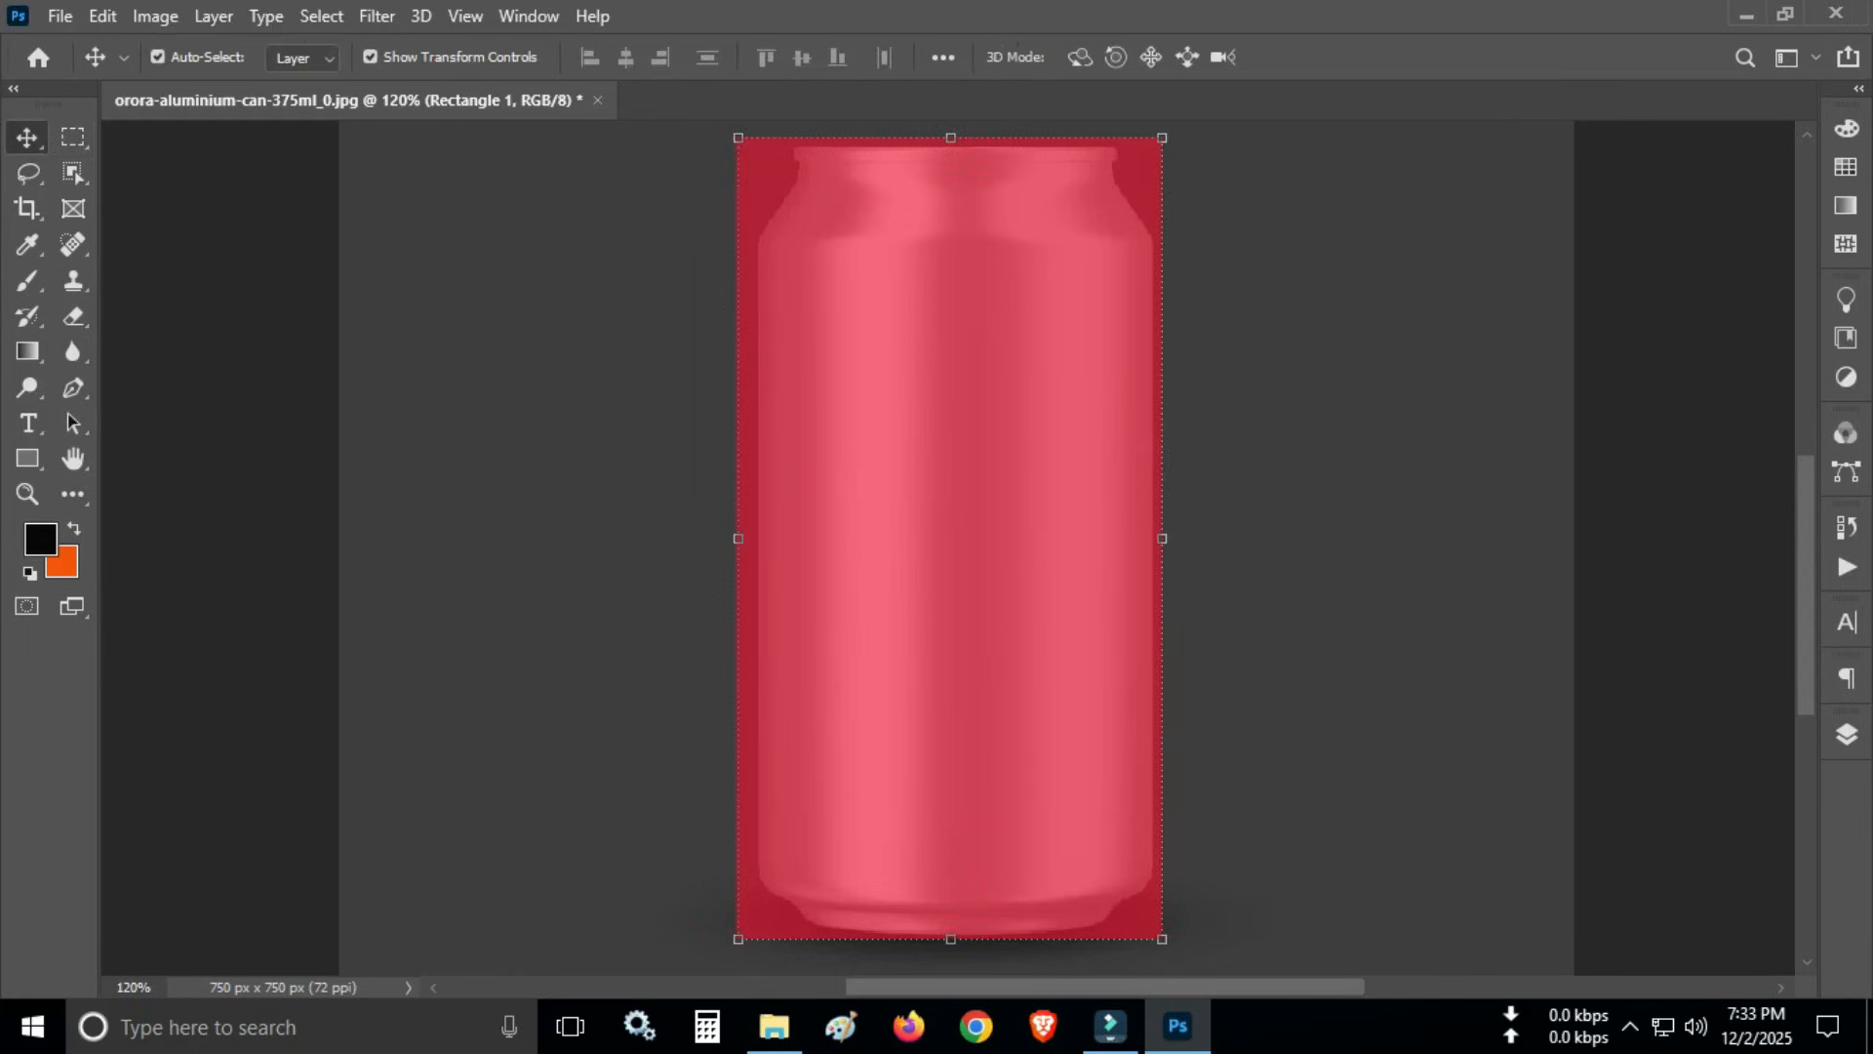
{"action": "right_click", "coordinate": [908, 396]}
{"action": "key", "text": "Escape"}
{"action": "left_click", "coordinate": [156, 16]}
{"action": "mouse_move", "coordinate": [103, 16]}
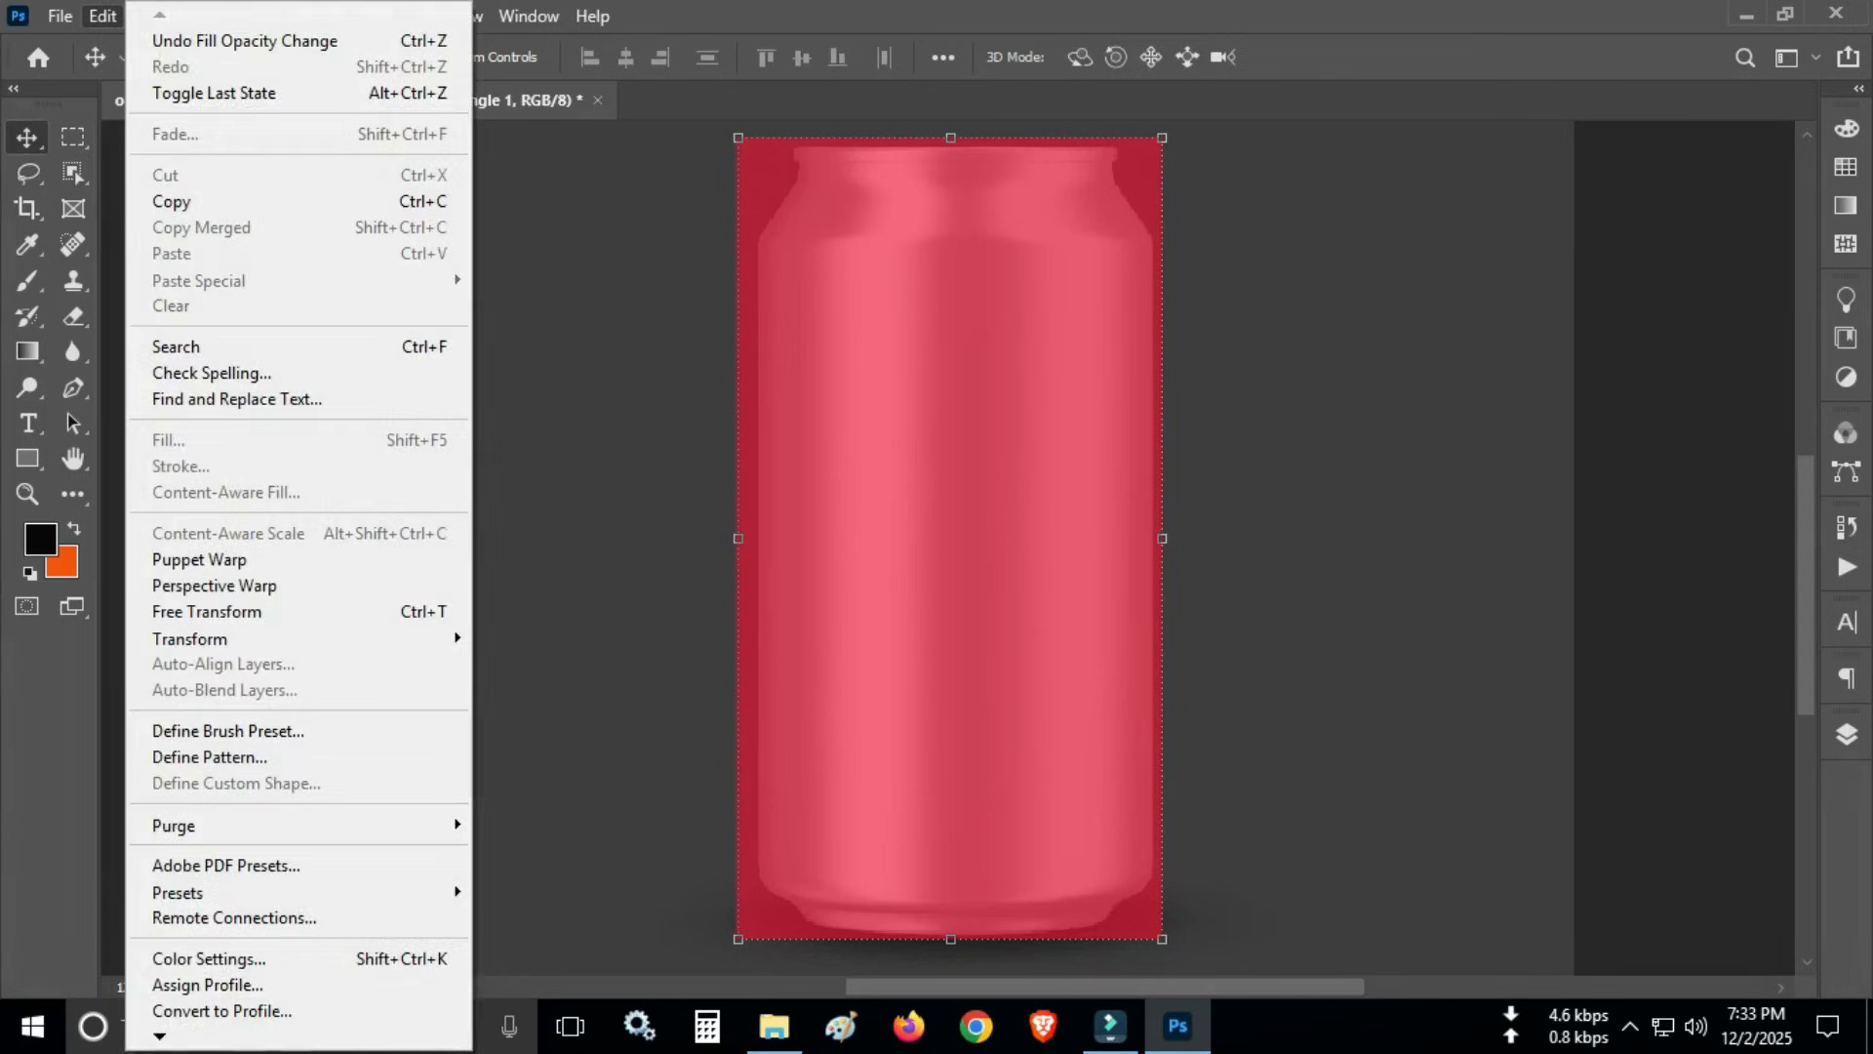
{"action": "left_click", "coordinate": [207, 611]}
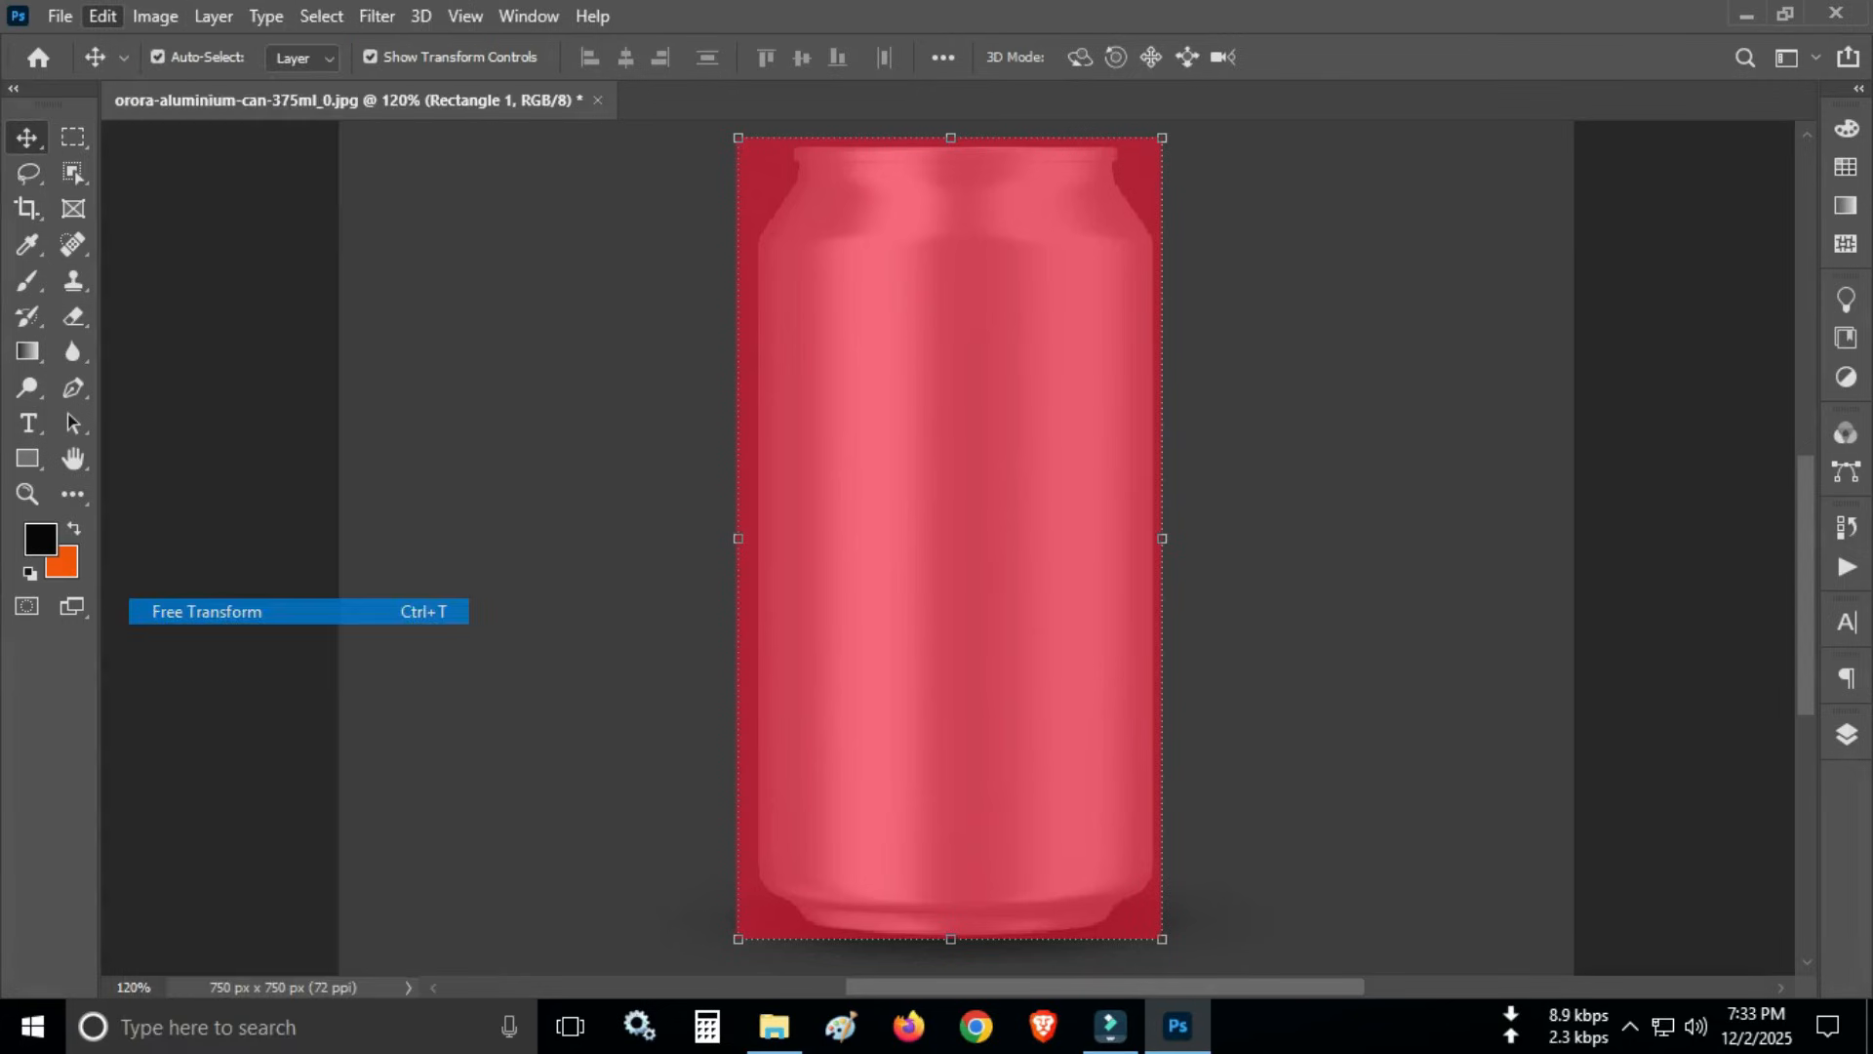
{"action": "right_click", "coordinate": [929, 376]}
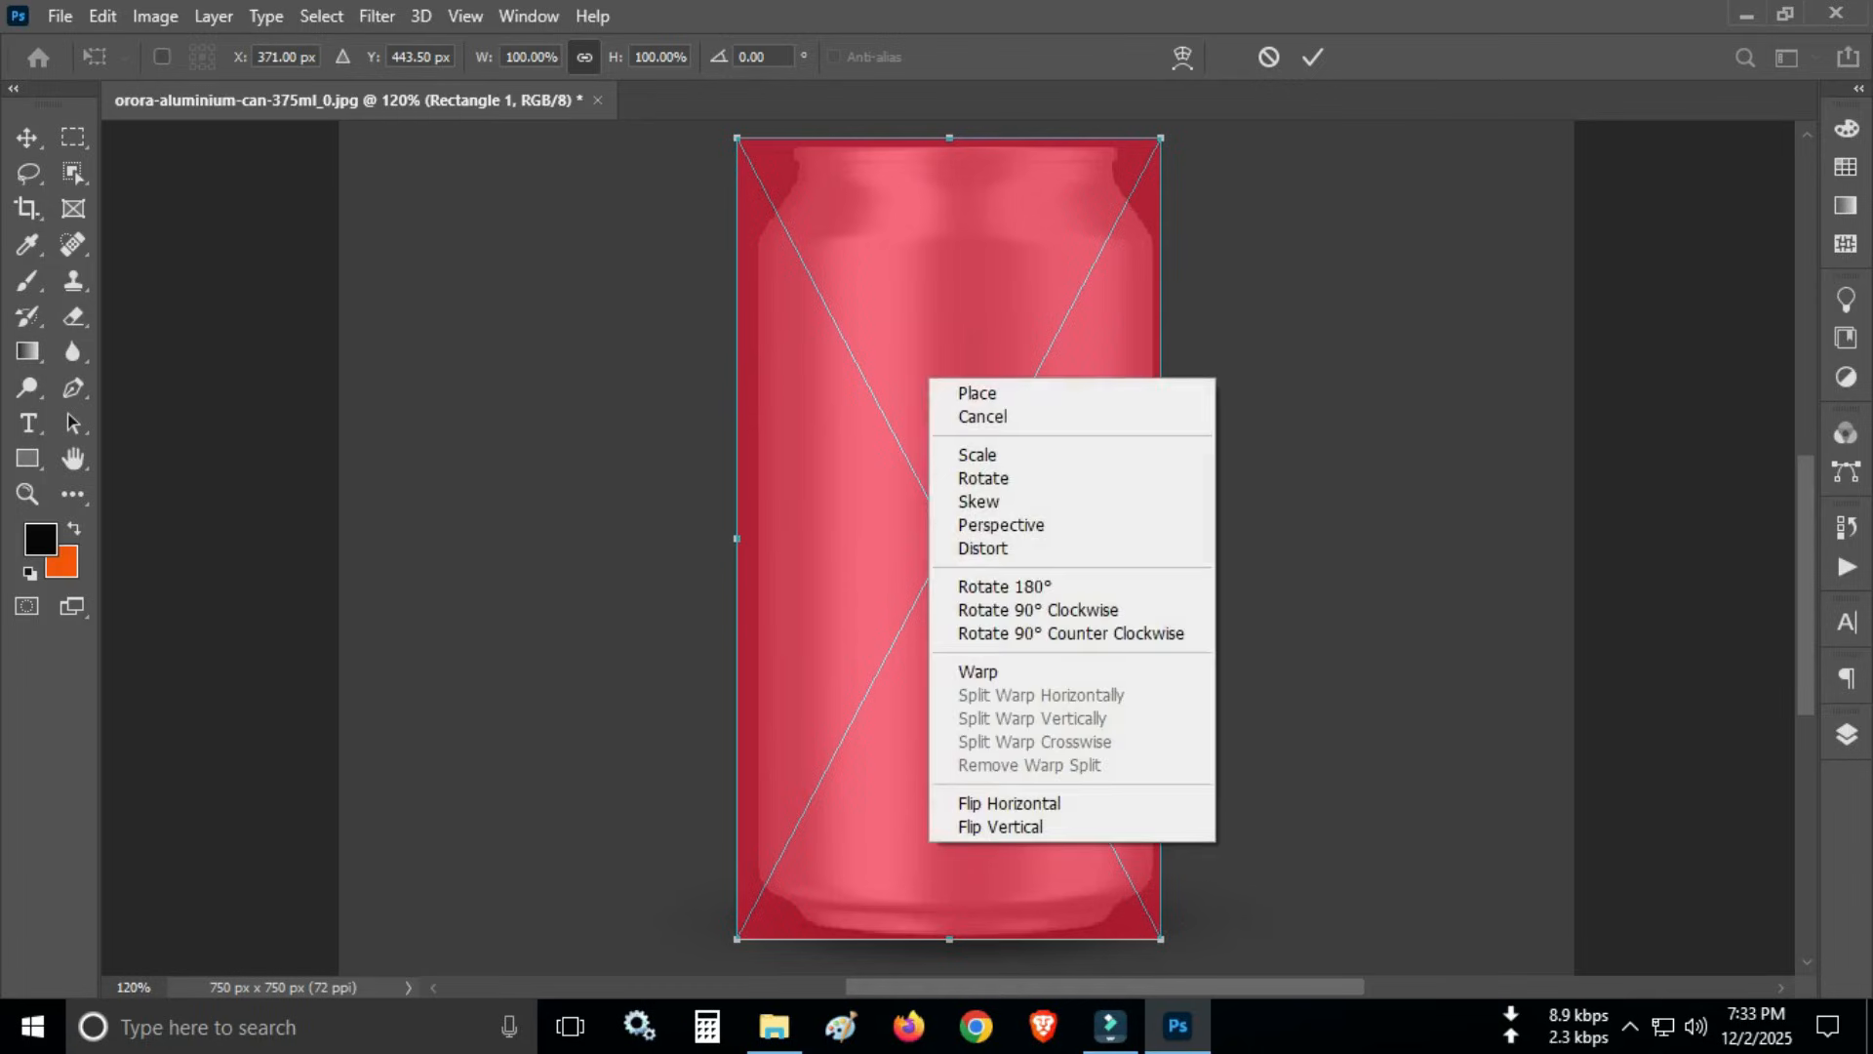
{"action": "left_click", "coordinate": [983, 548]}
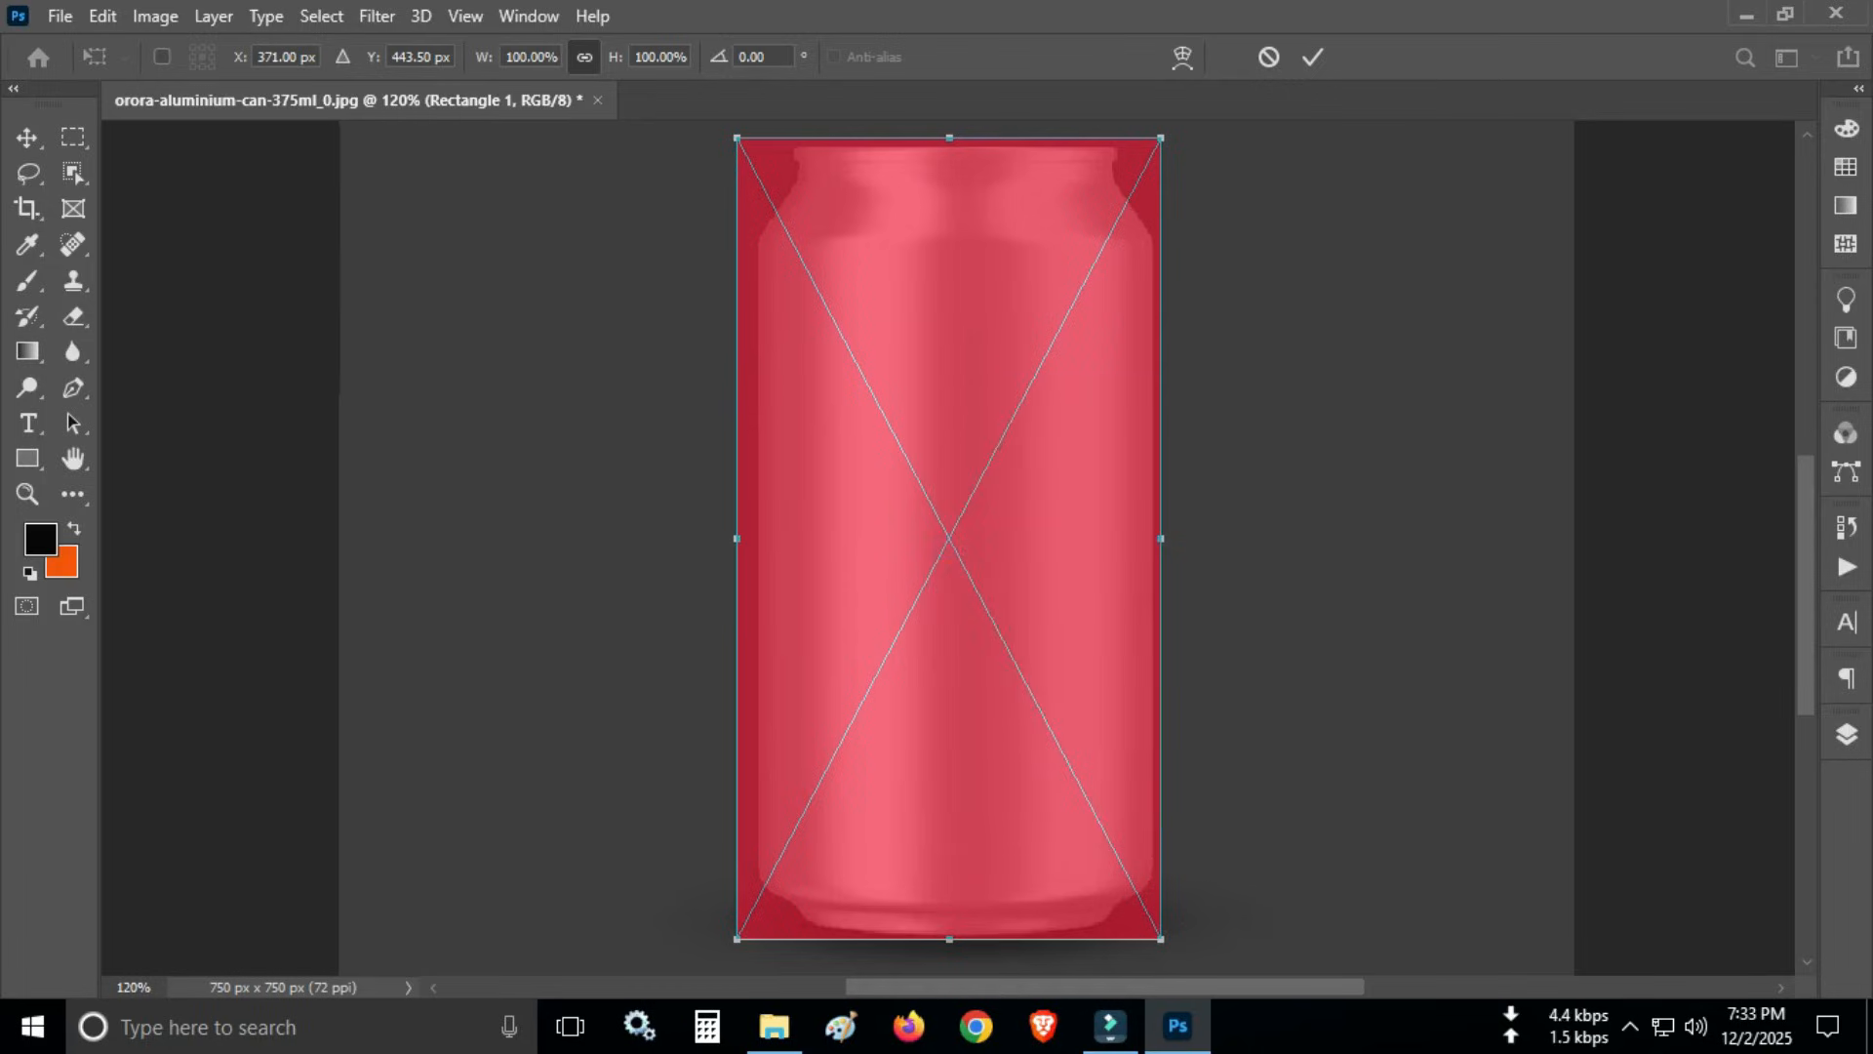
{"action": "left_click_drag", "start_coordinate": [737, 939], "coordinate": [748, 917]}
{"action": "left_click_drag", "start_coordinate": [955, 927], "coordinate": [956, 947]}
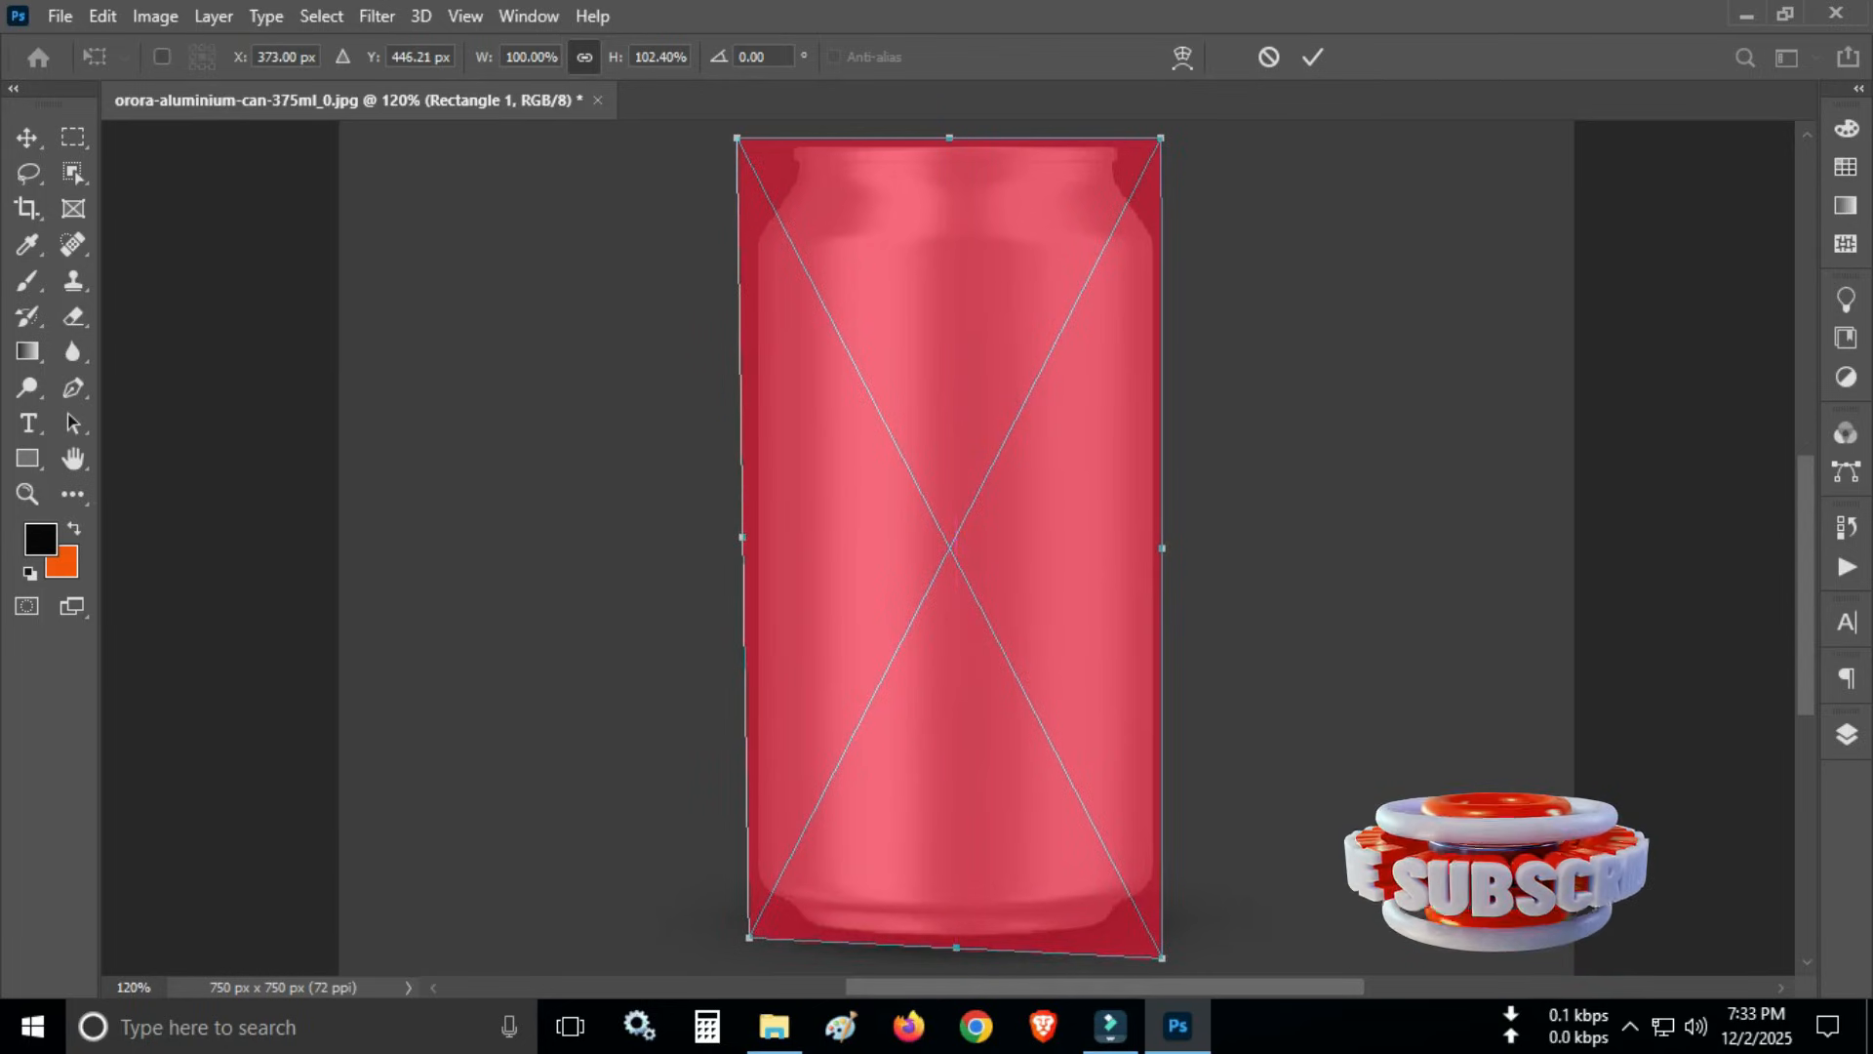
- Switch the transform to Warp and curve the rectangle's bottom edge to follow the can's base, raising both bottom corners
{"action": "right_click", "coordinate": [883, 492]}
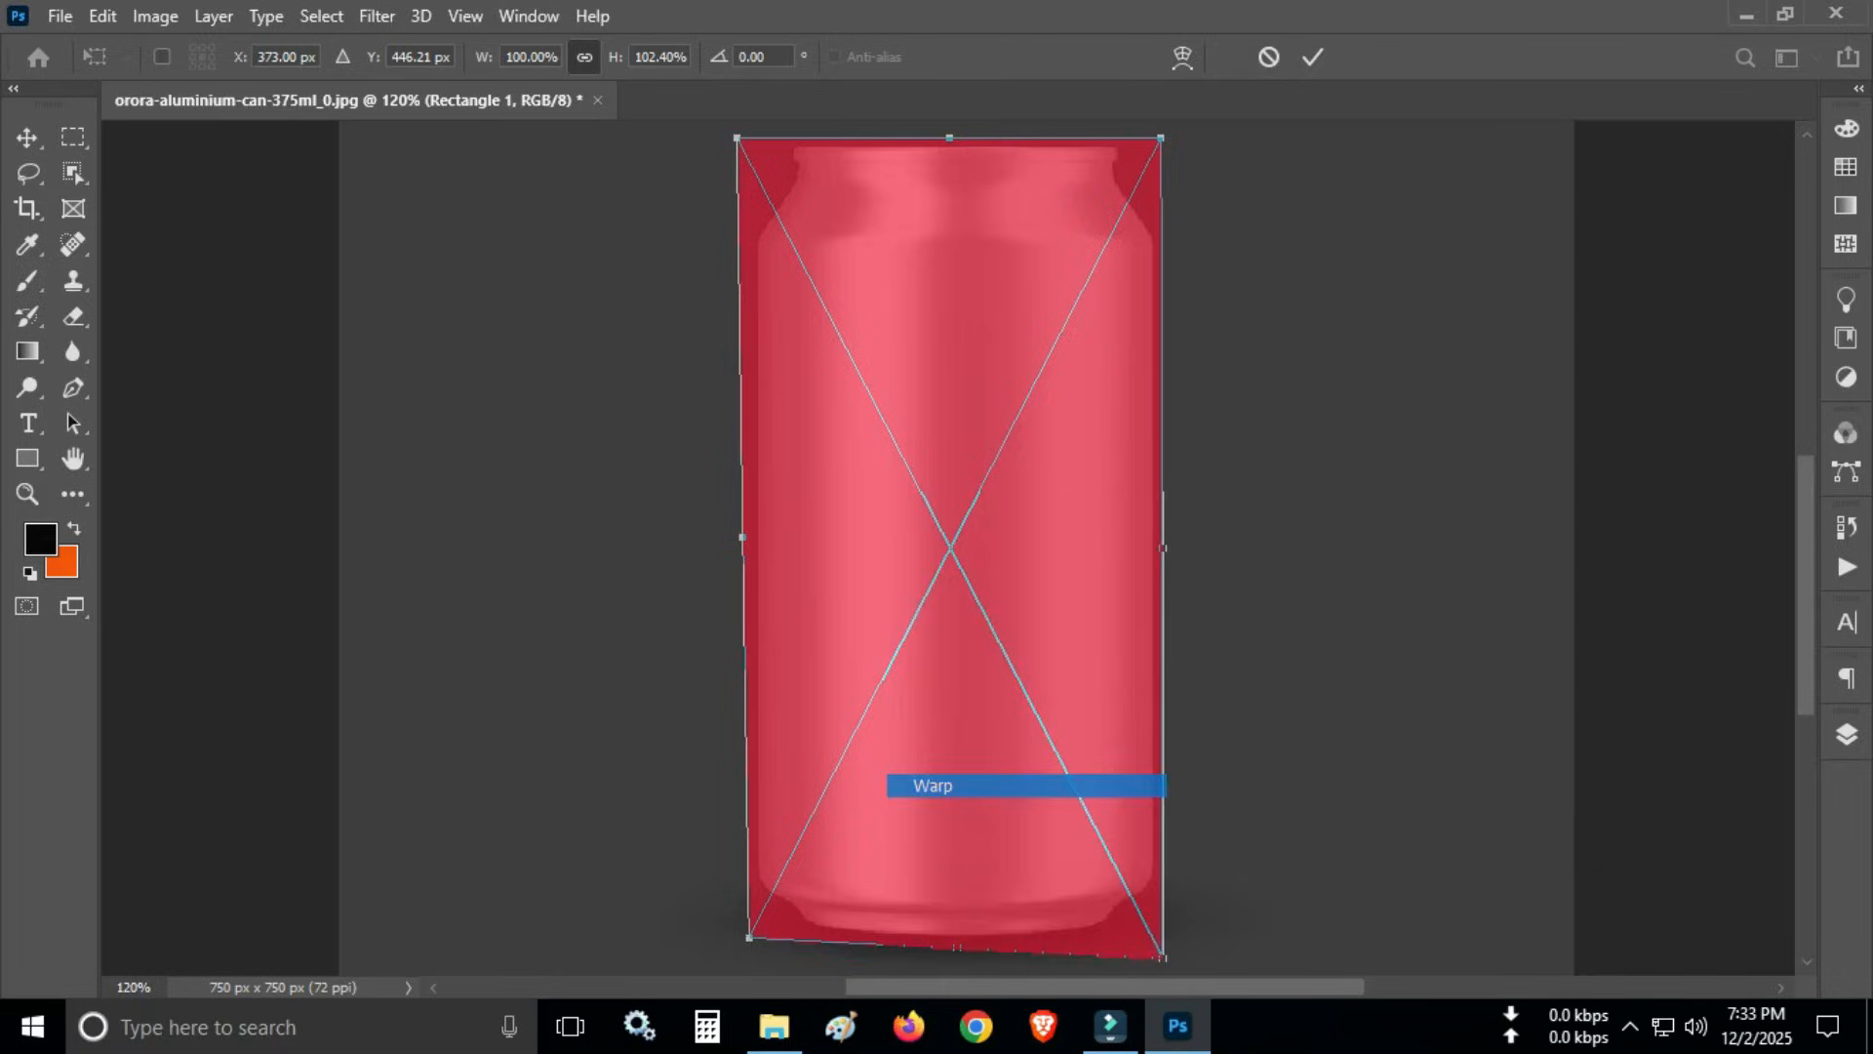
{"action": "left_click", "coordinate": [933, 784]}
{"action": "left_click_drag", "start_coordinate": [886, 944], "coordinate": [885, 958]}
{"action": "left_click_drag", "start_coordinate": [748, 938], "coordinate": [756, 919]}
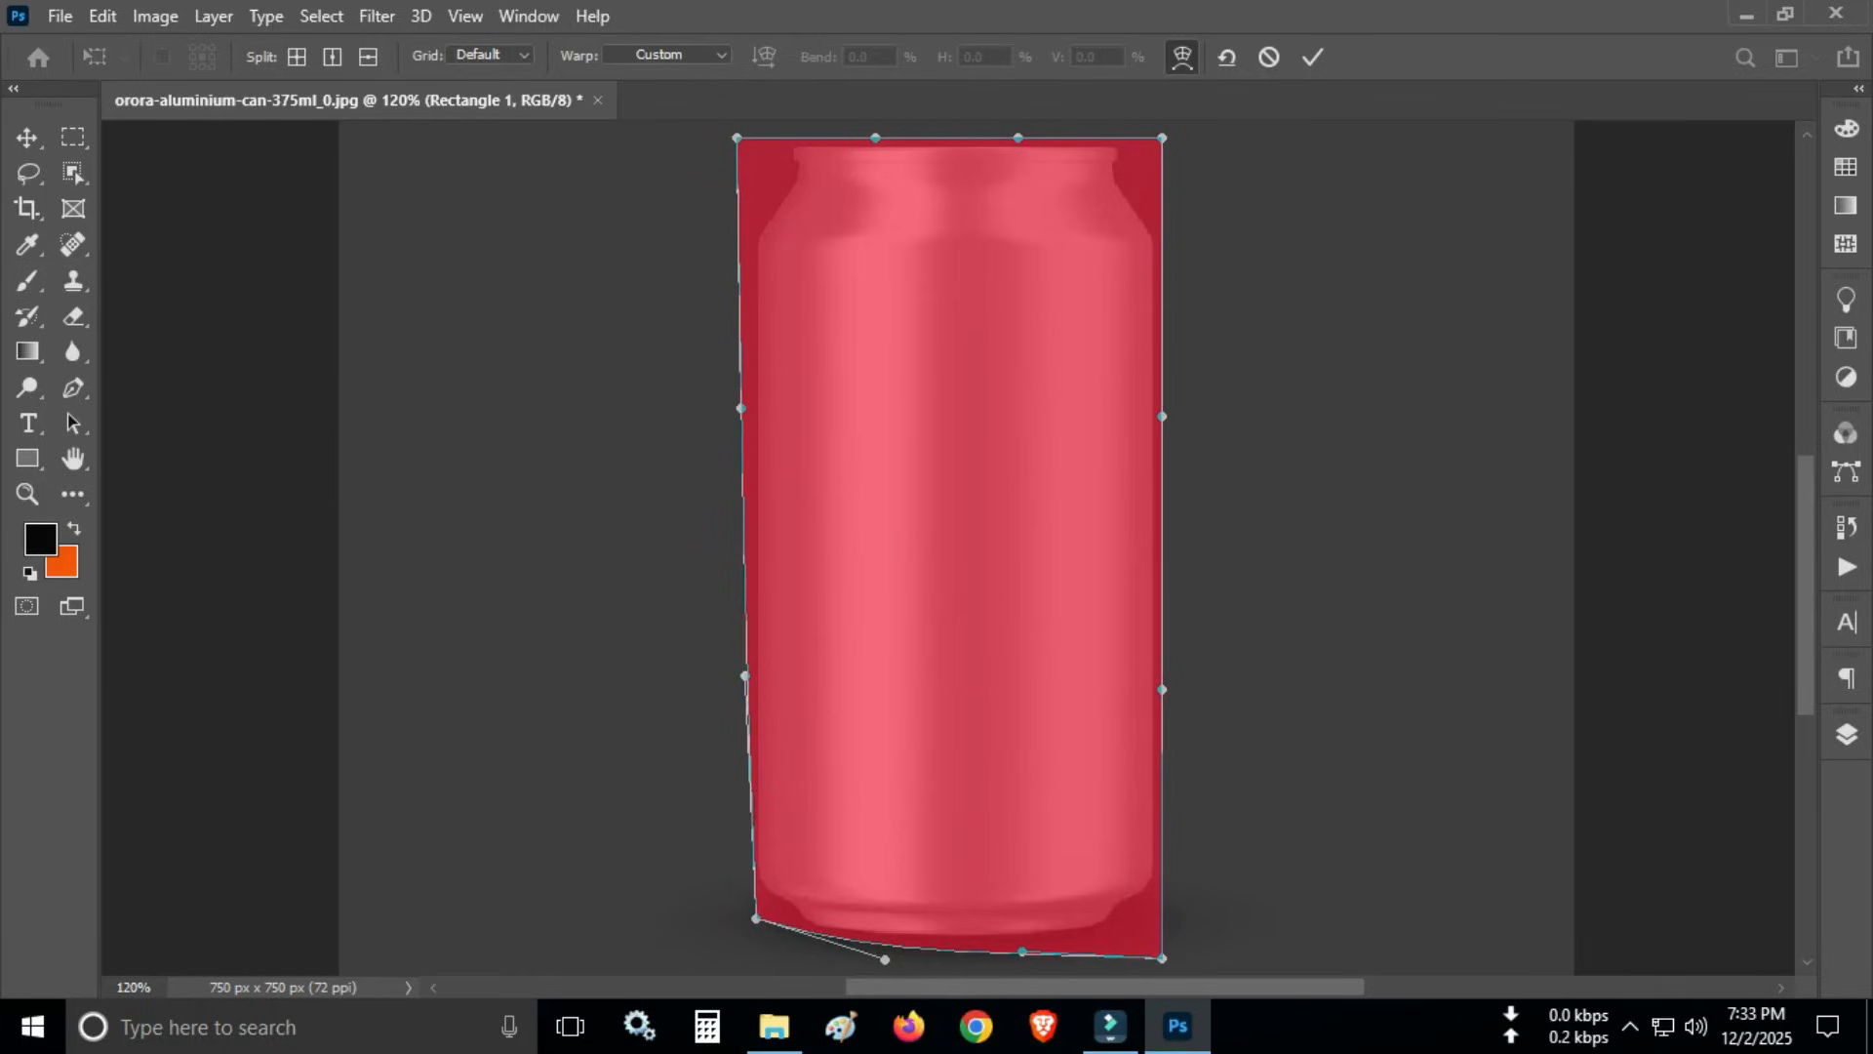
{"action": "left_click_drag", "start_coordinate": [1161, 958], "coordinate": [1161, 919]}
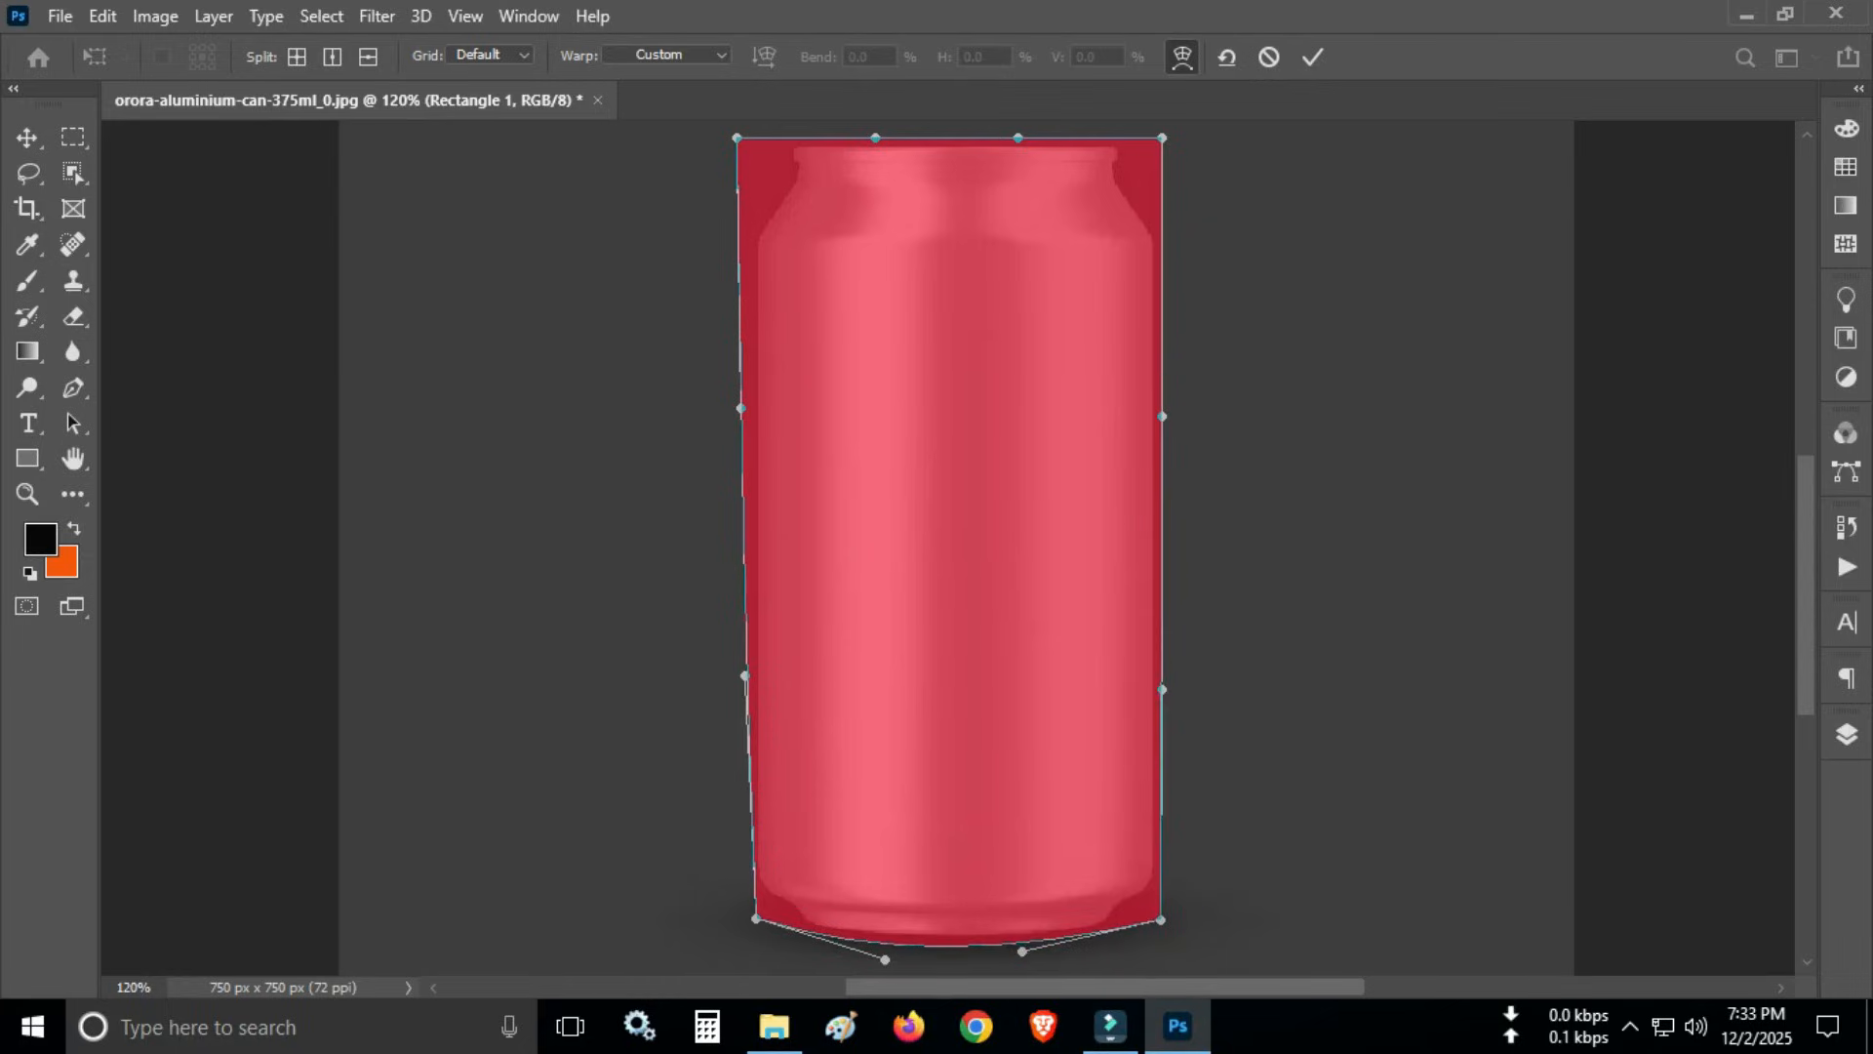
- Warp the rectangle's top edge into a slight upward curve, pull its left side in toward the can, and apply the transform
{"action": "left_click_drag", "start_coordinate": [1162, 138], "coordinate": [1155, 143]}
{"action": "left_click_drag", "start_coordinate": [736, 138], "coordinate": [736, 147]}
{"action": "left_click_drag", "start_coordinate": [740, 409], "coordinate": [756, 405]}
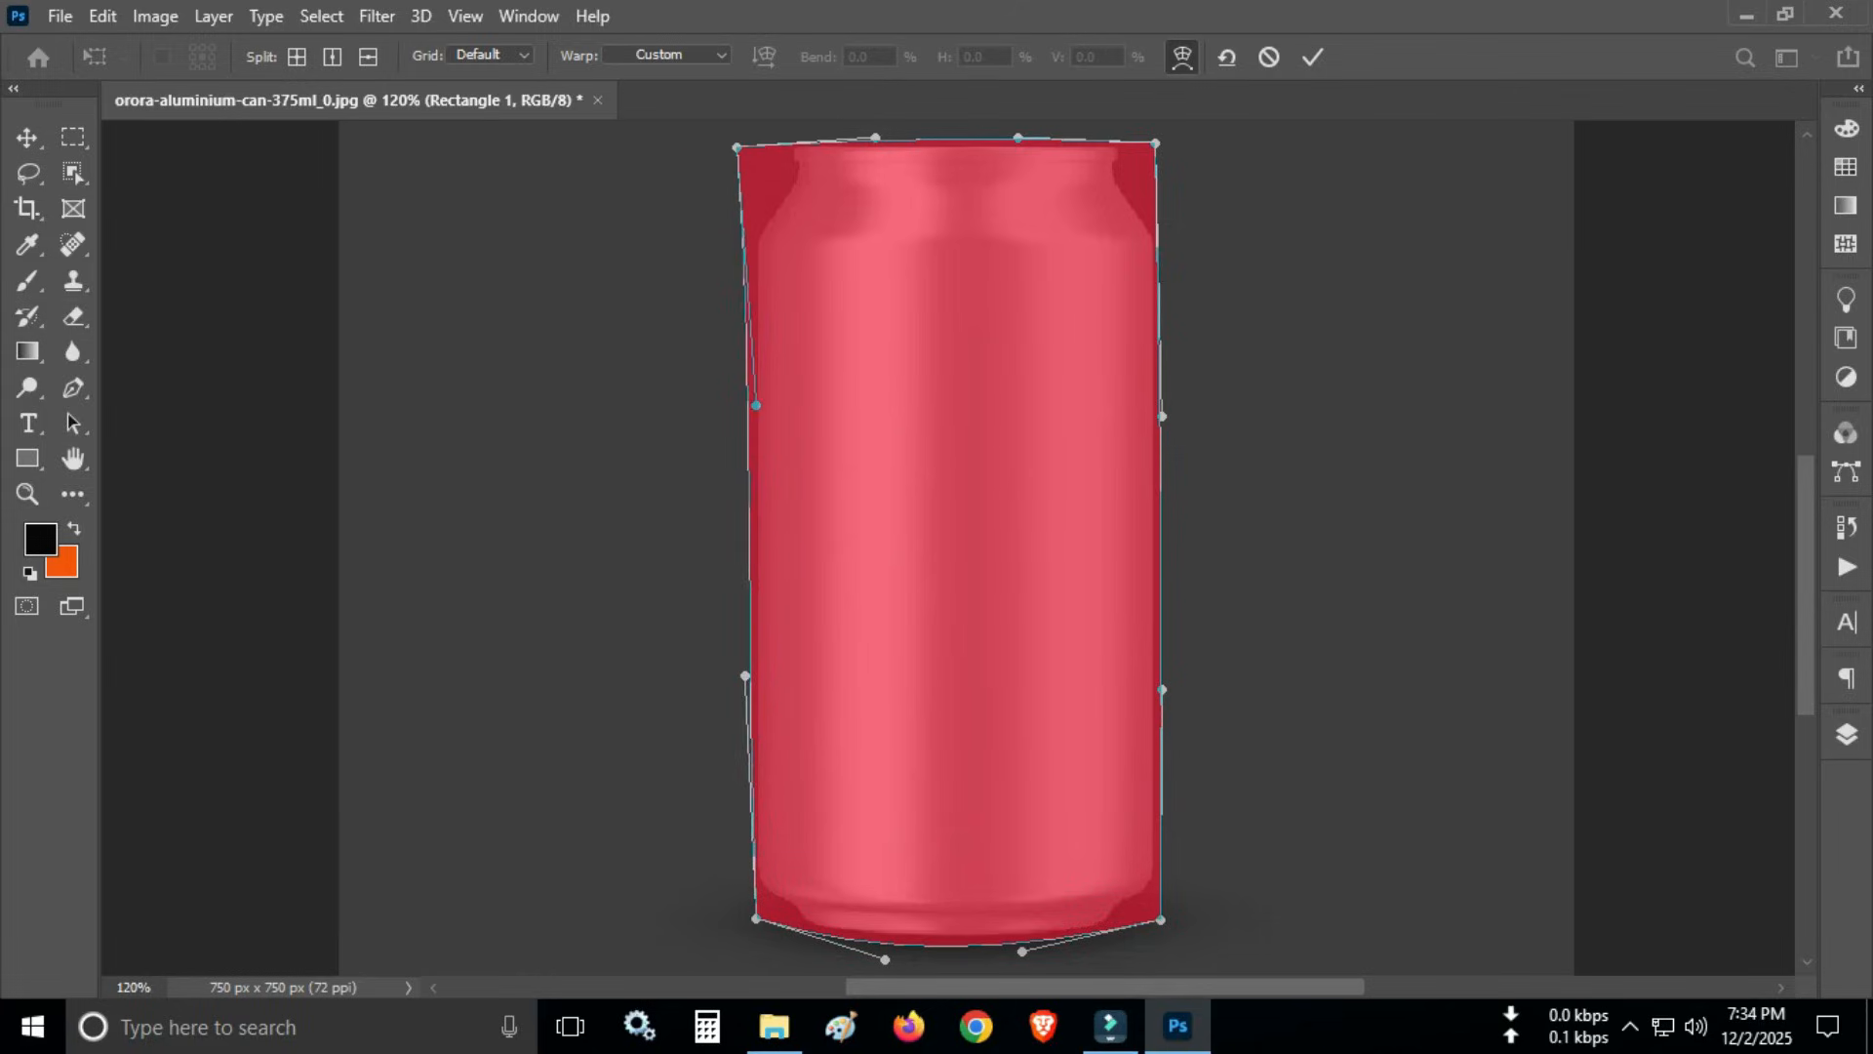
{"action": "left_click_drag", "start_coordinate": [875, 137], "coordinate": [874, 124]}
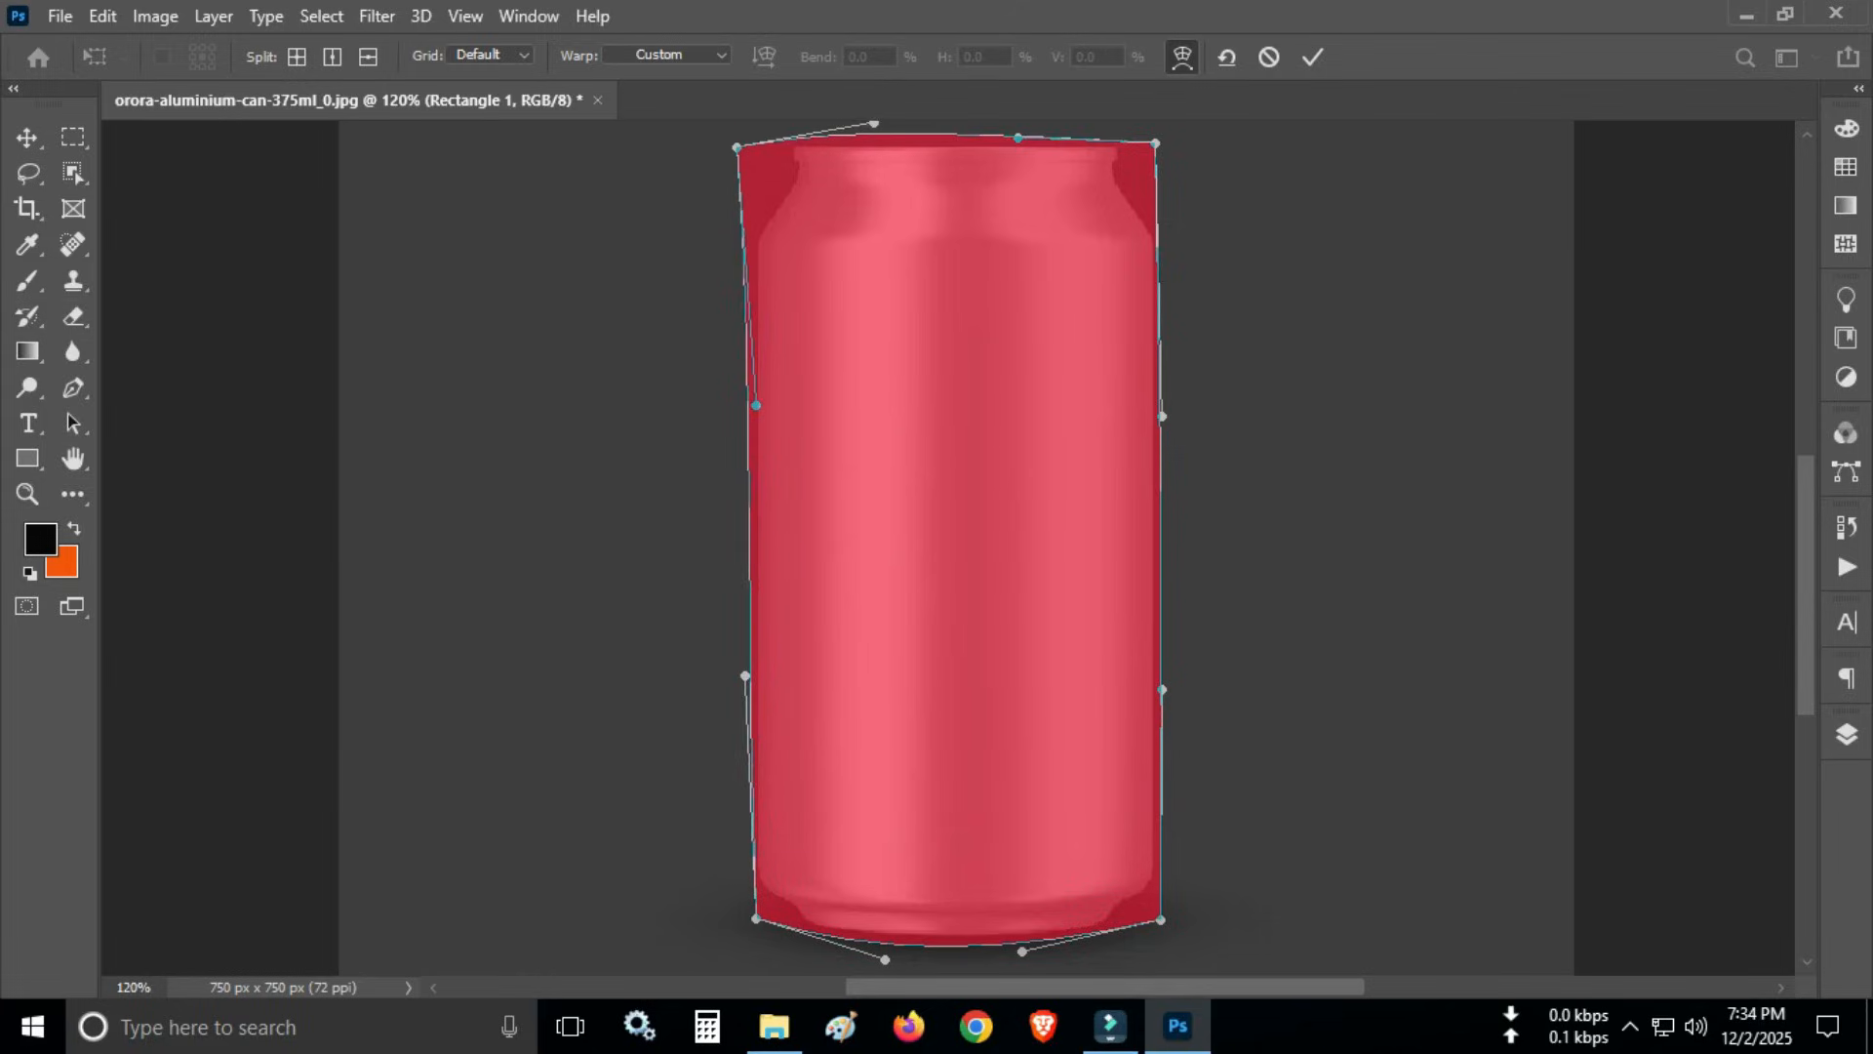
{"action": "left_click_drag", "start_coordinate": [735, 147], "coordinate": [744, 151]}
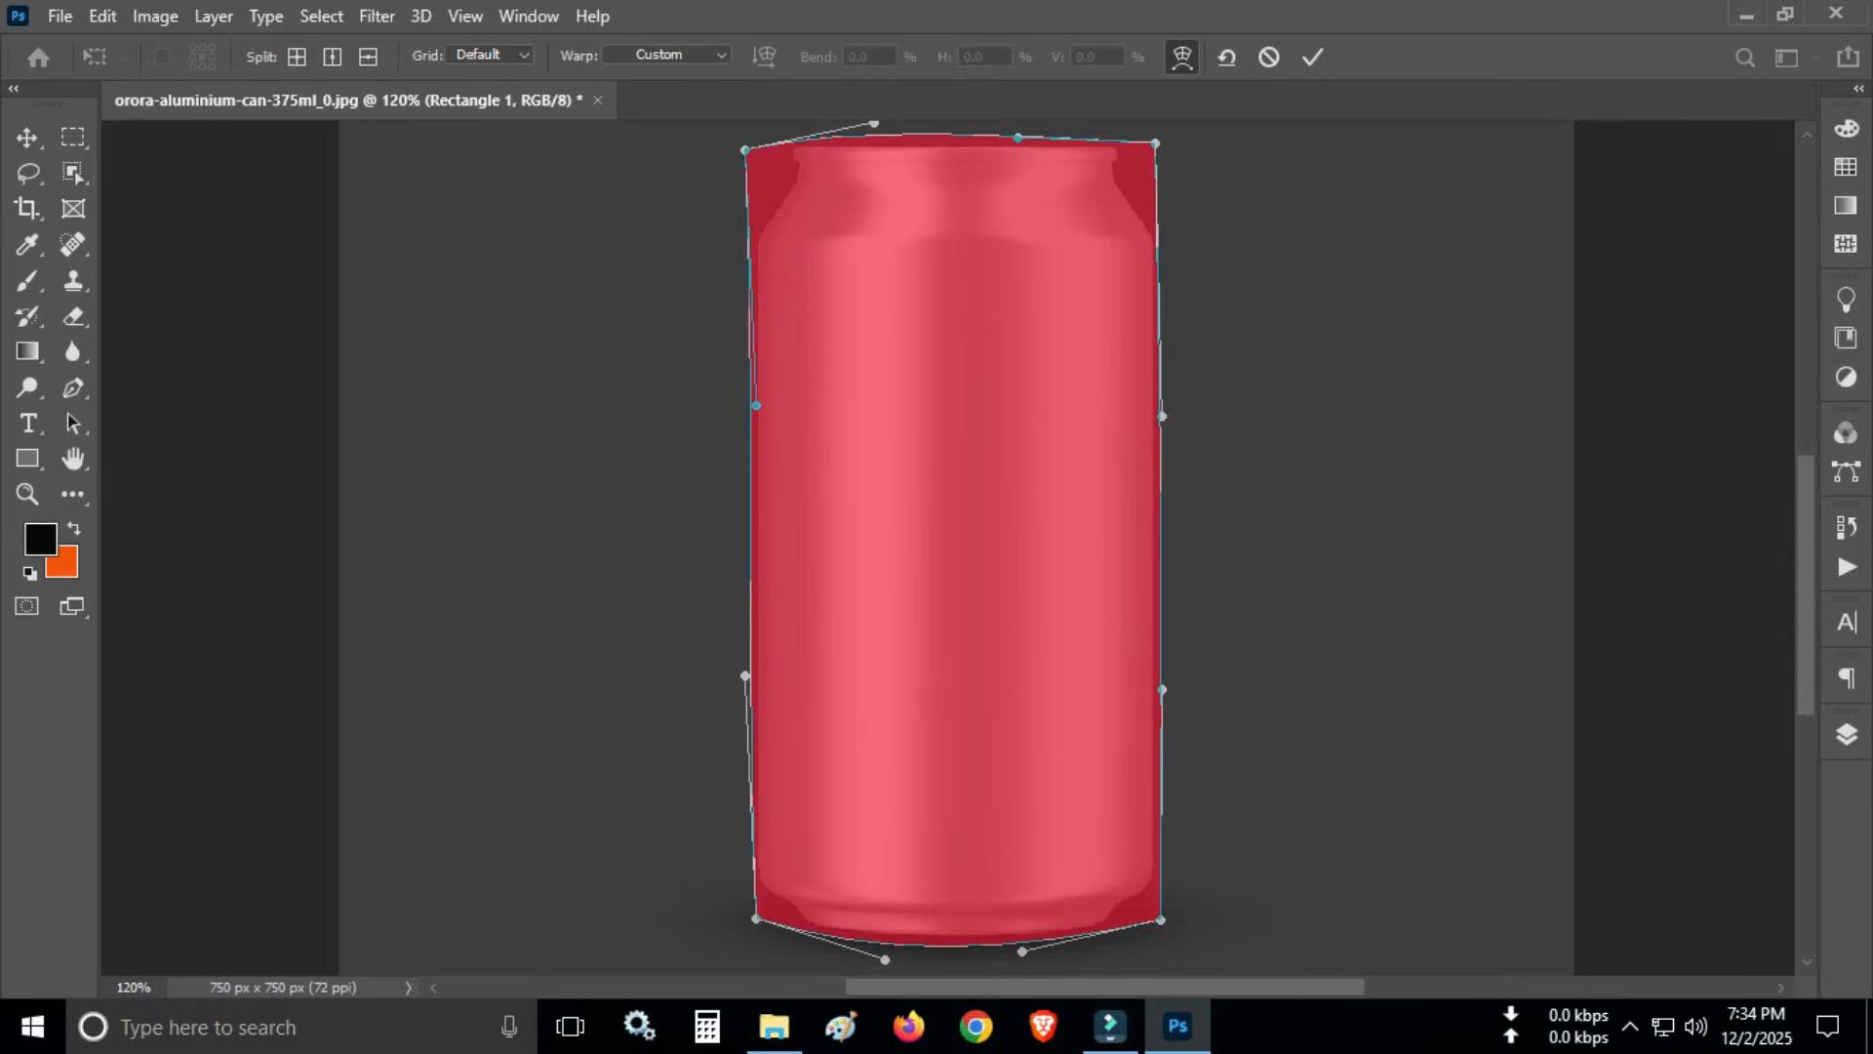
{"action": "right_click", "coordinate": [879, 337]}
{"action": "key", "text": "Escape"}
{"action": "key", "text": "Return"}
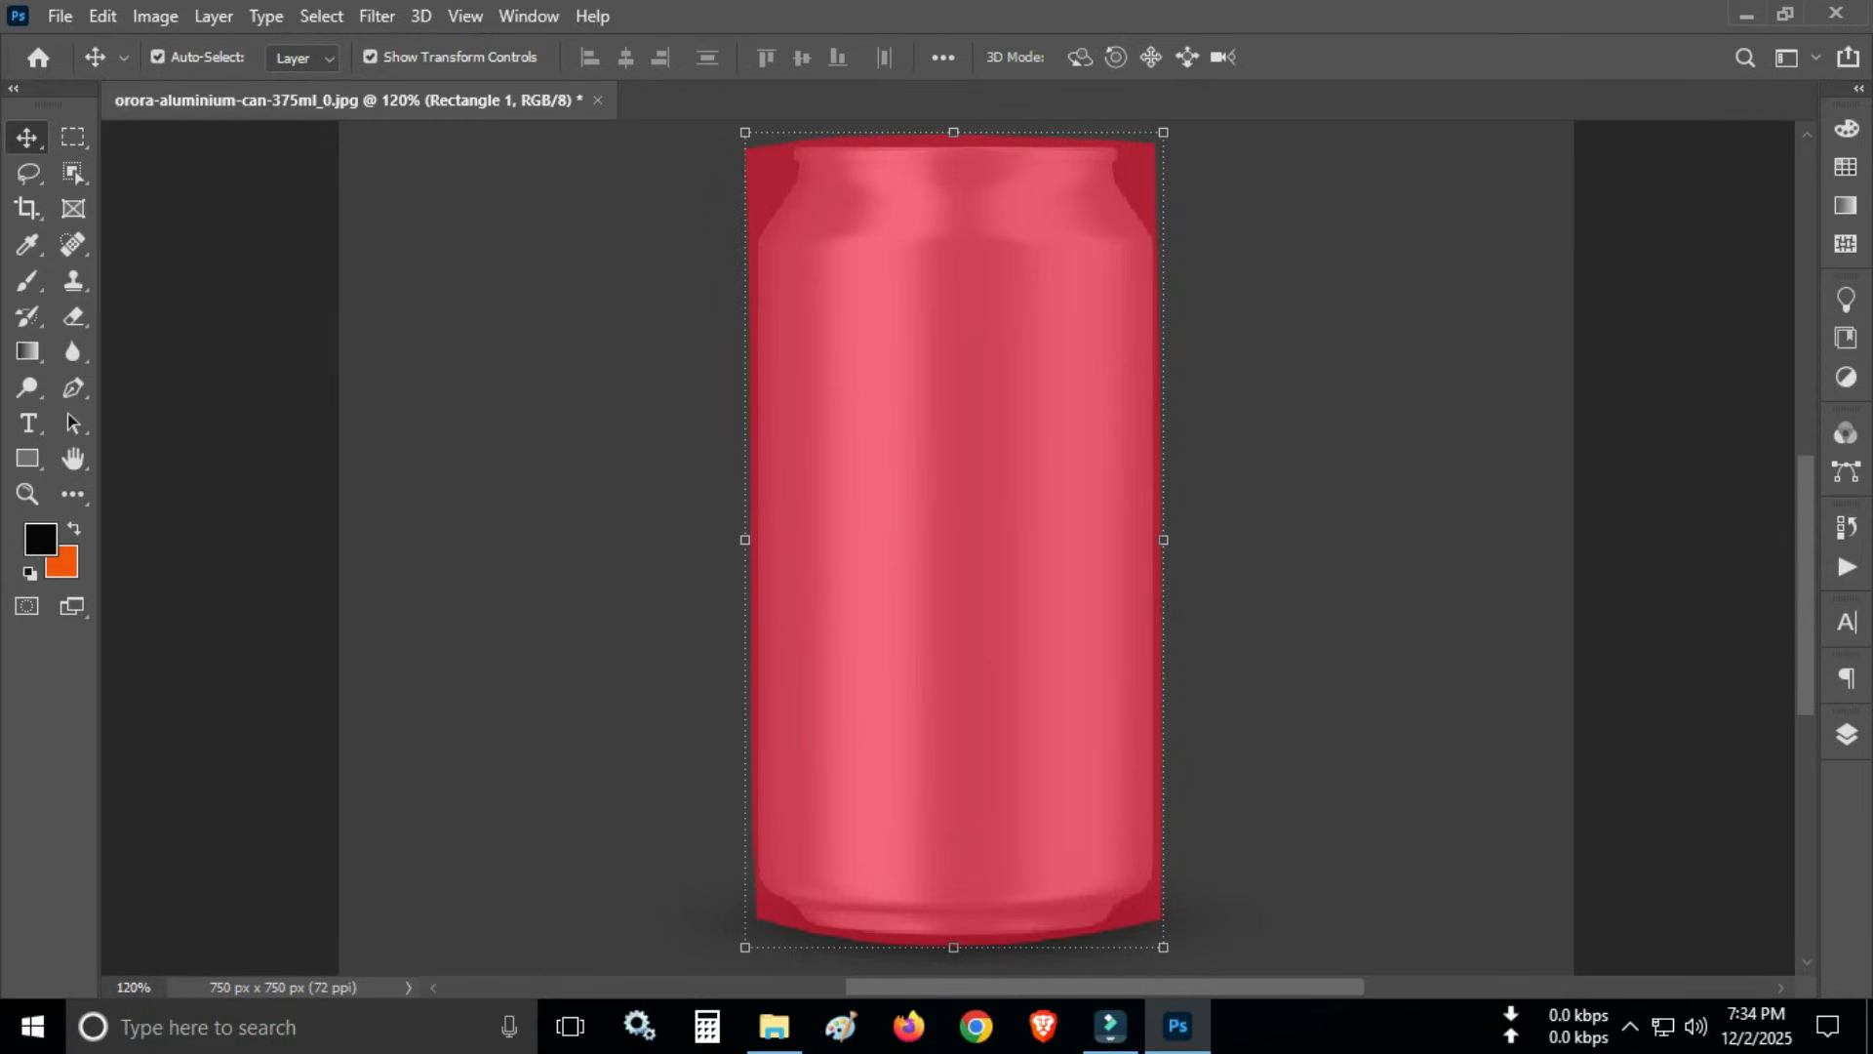
- Set the Rectangle 1 layer's fill back to 100%
{"action": "left_click", "coordinate": [1846, 734]}
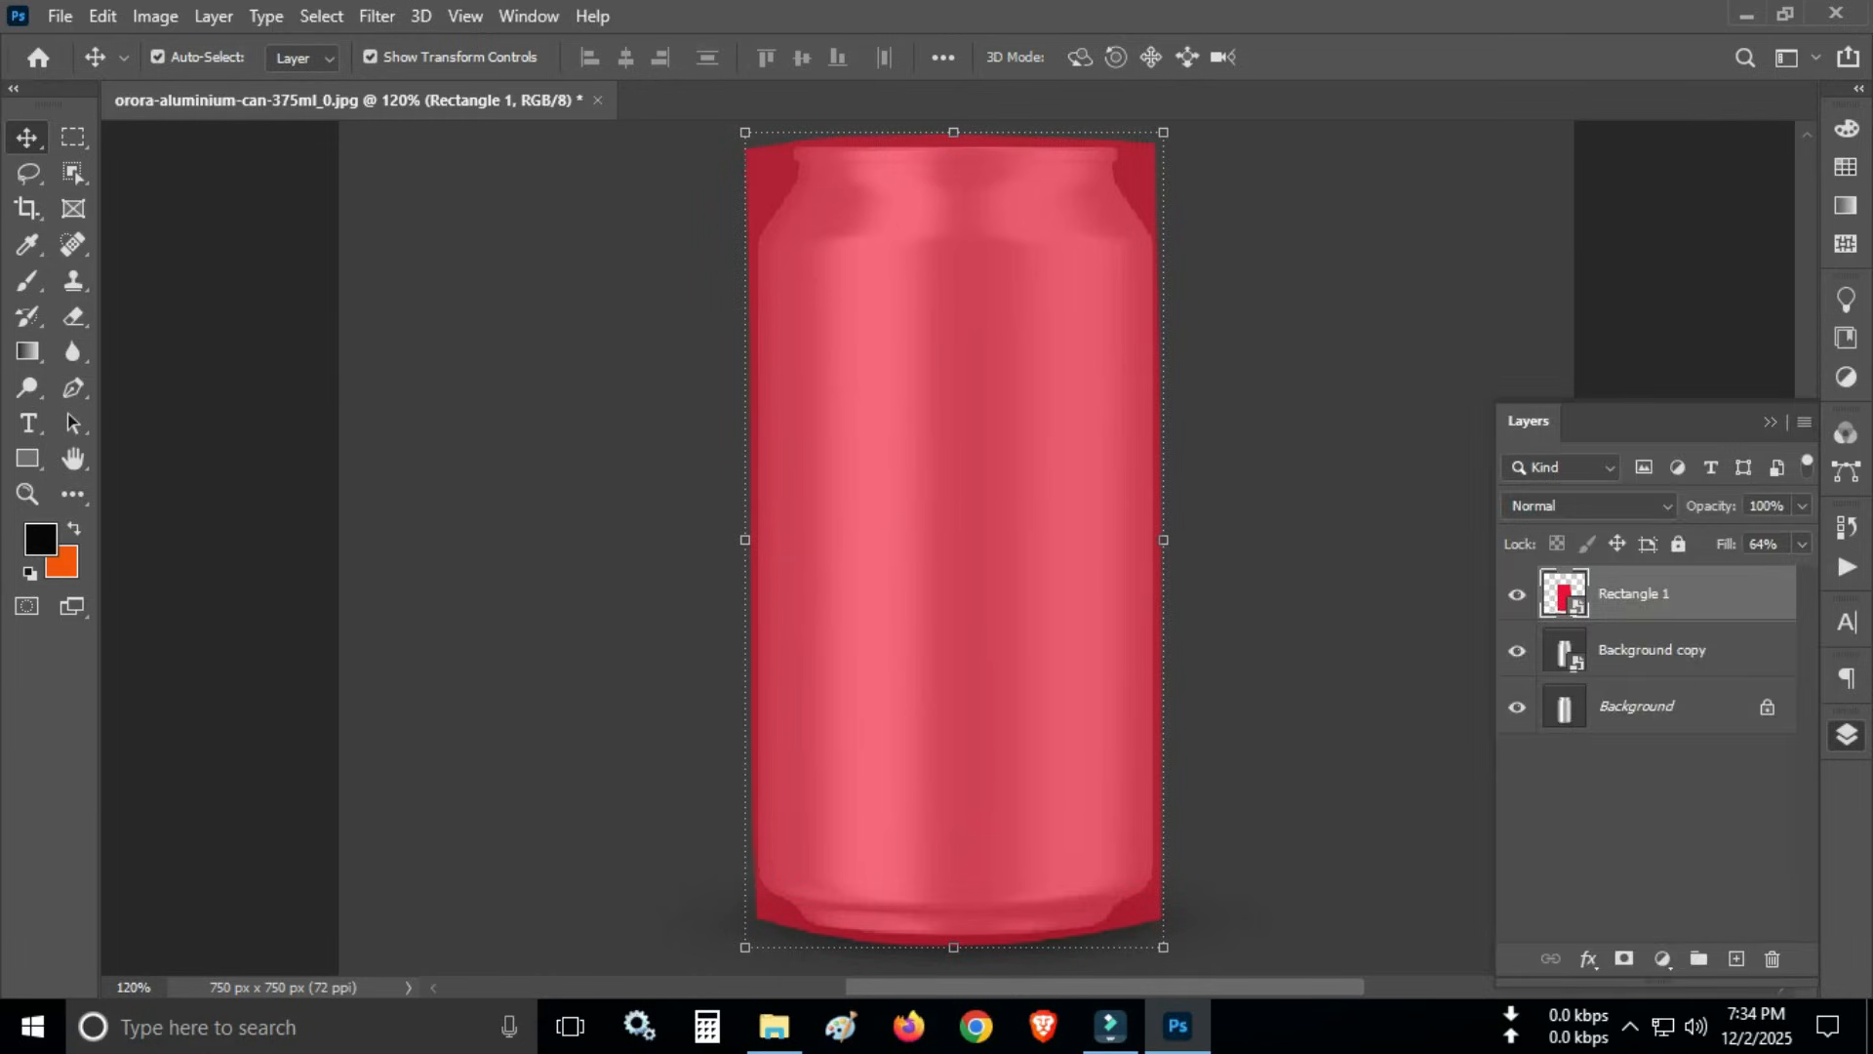
{"action": "left_click", "coordinate": [1802, 544]}
{"action": "left_click_drag", "start_coordinate": [1756, 576], "coordinate": [1799, 576]}
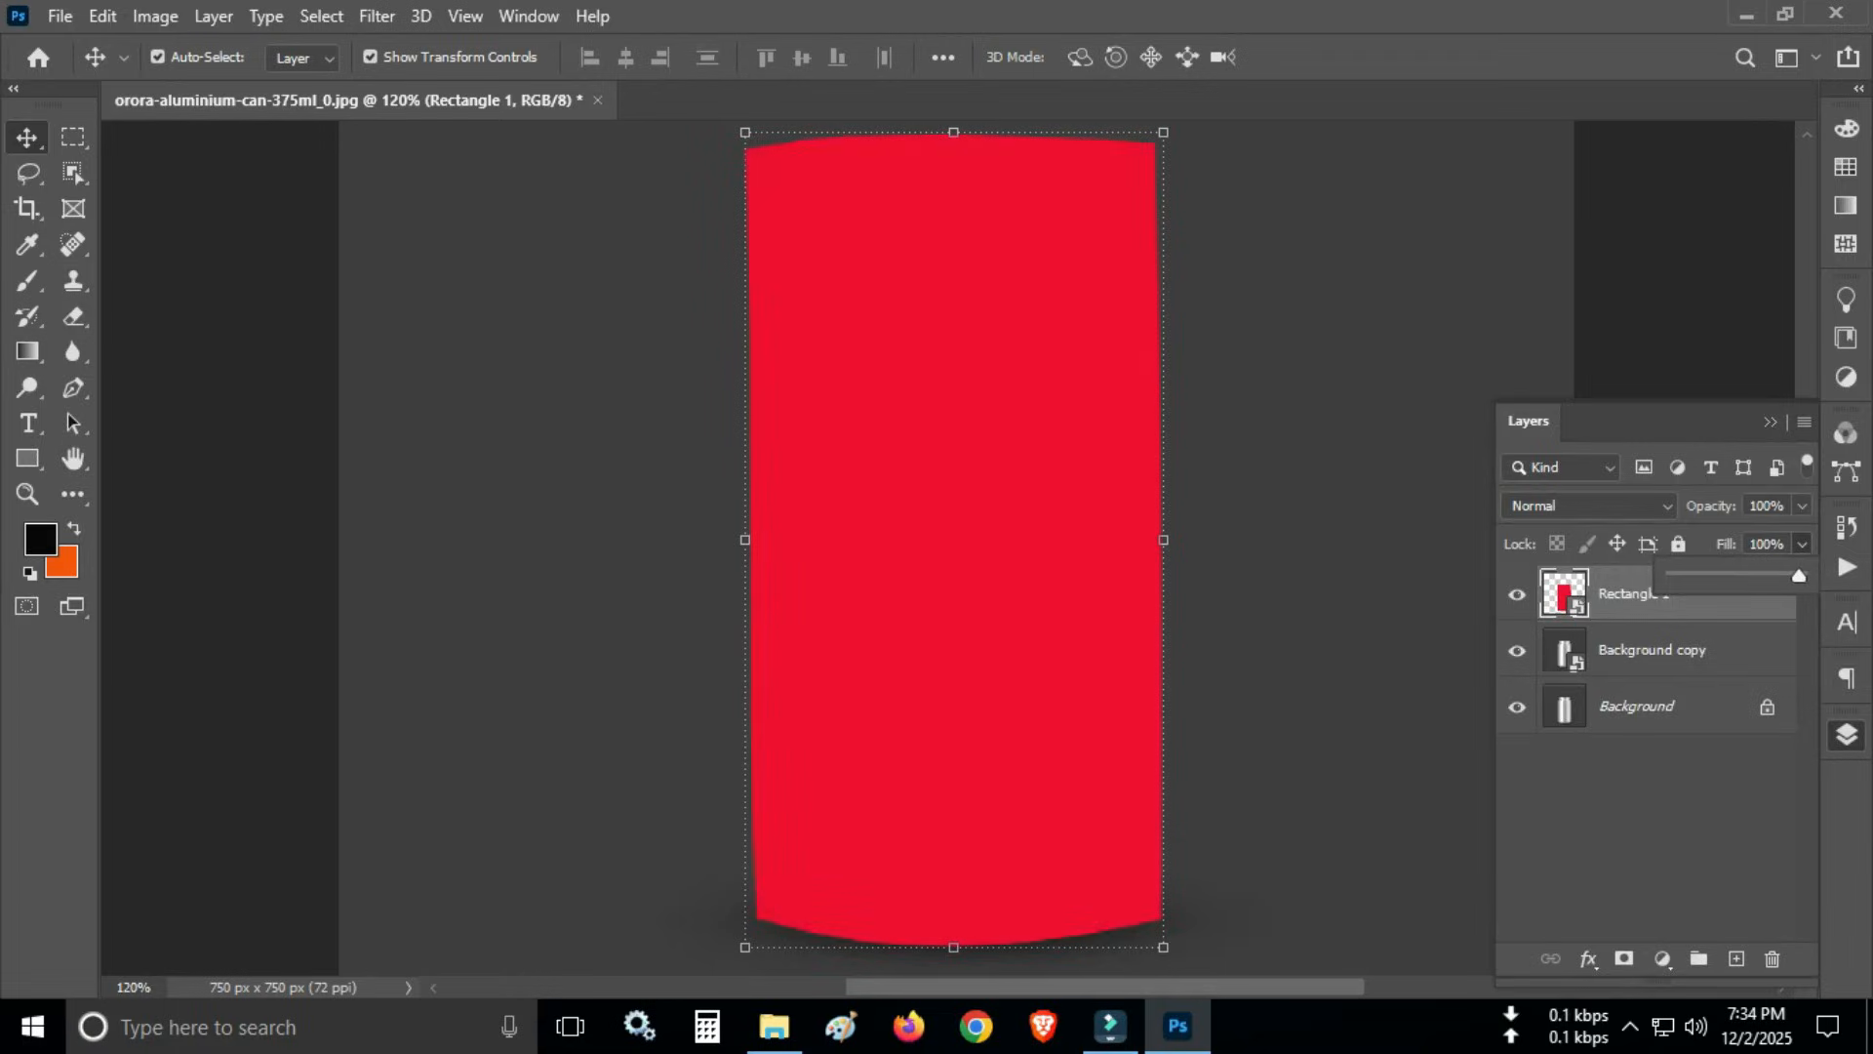
- Hide the Rectangle 1 layer to expose the can, keeping that layer selected and Background copy visible
{"action": "left_click", "coordinate": [1652, 651]}
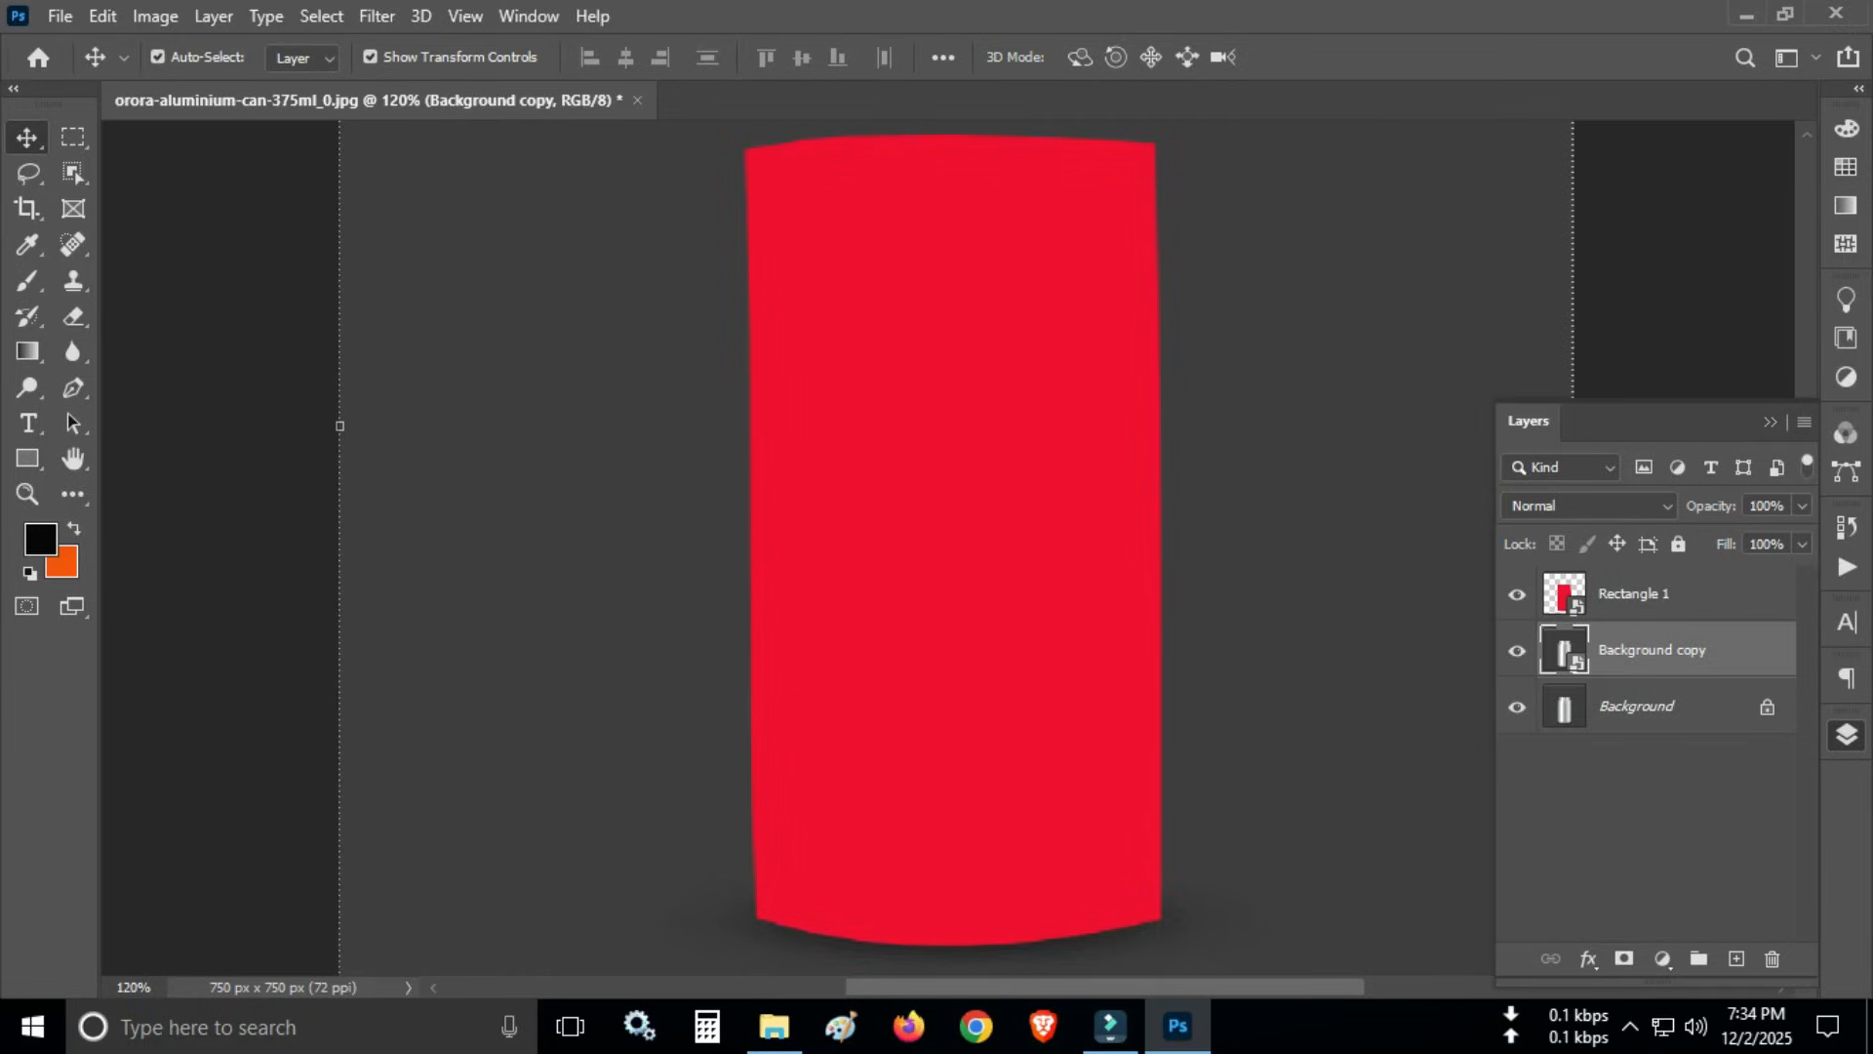
{"action": "left_click", "coordinate": [1517, 650]}
{"action": "left_click", "coordinate": [1517, 651]}
{"action": "left_click", "coordinate": [1649, 594]}
{"action": "left_click", "coordinate": [1516, 594]}
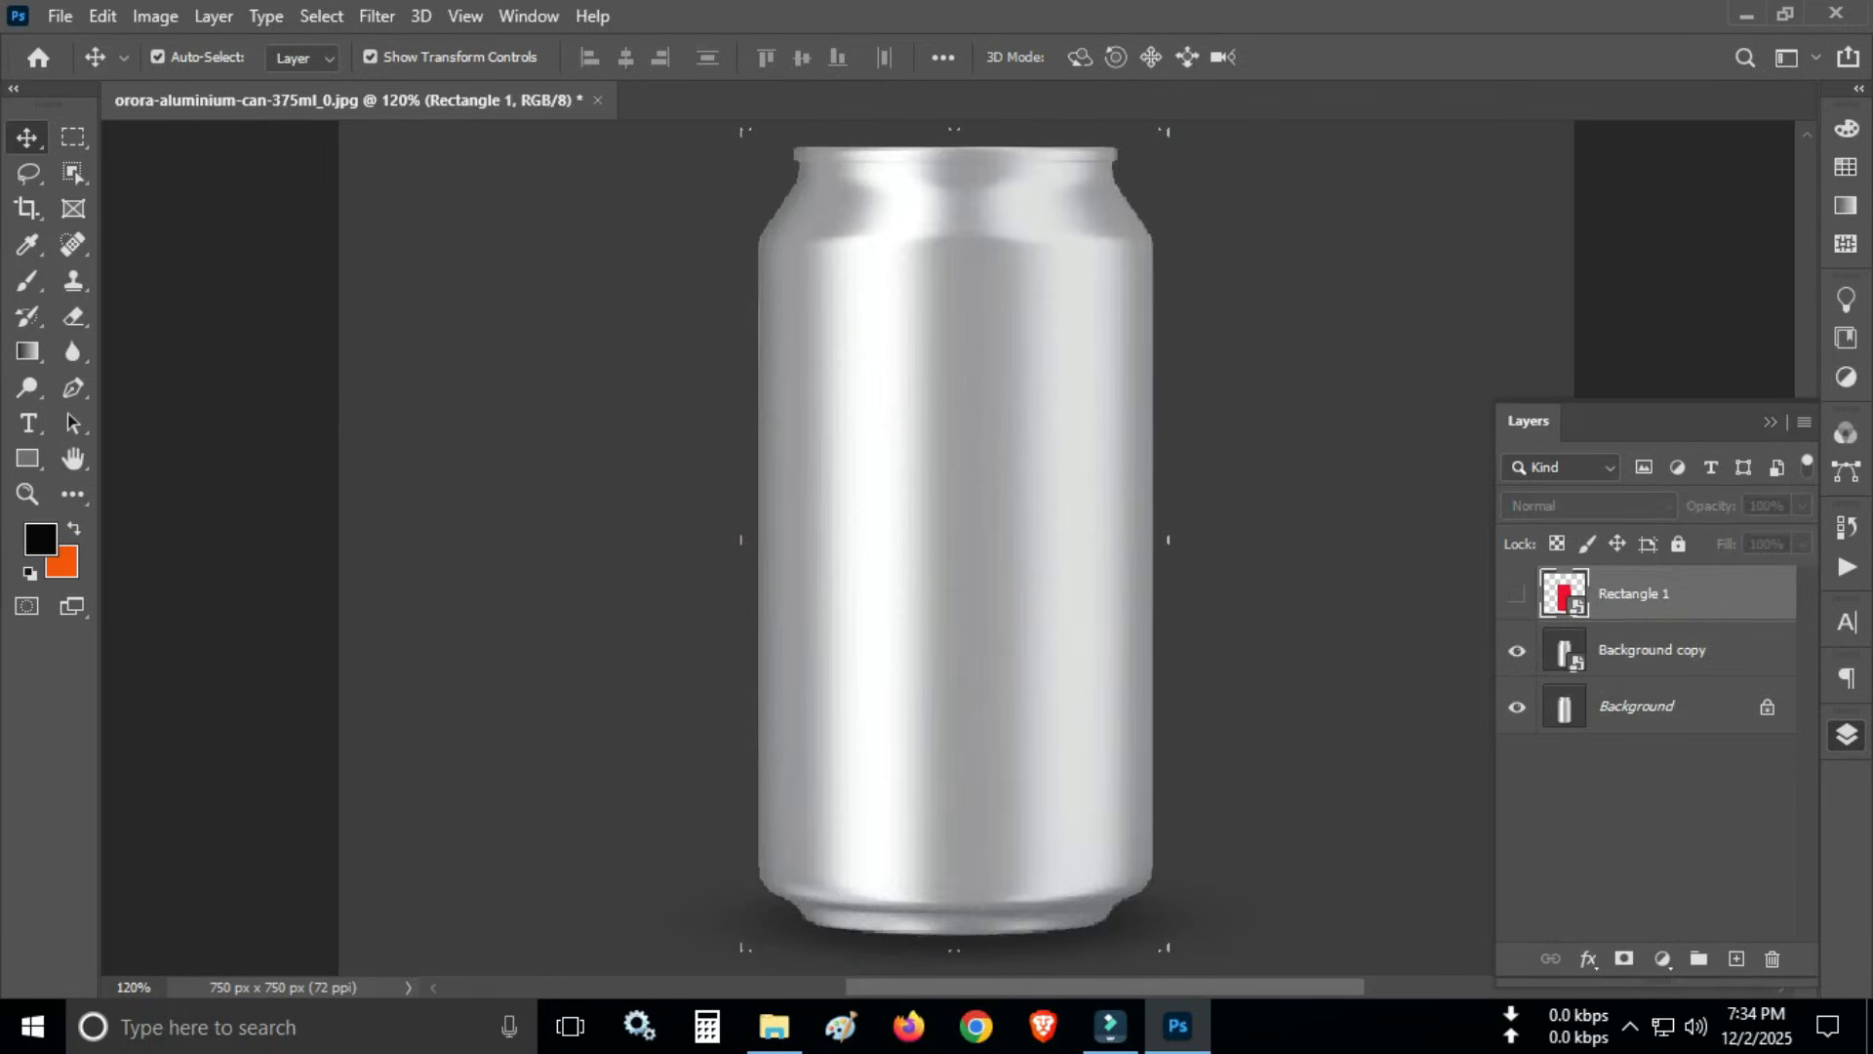
- Trace the can's left side with the Pen tool, from the lower-left base corner up to the neck just below the rim
{"action": "key", "text": "p"}
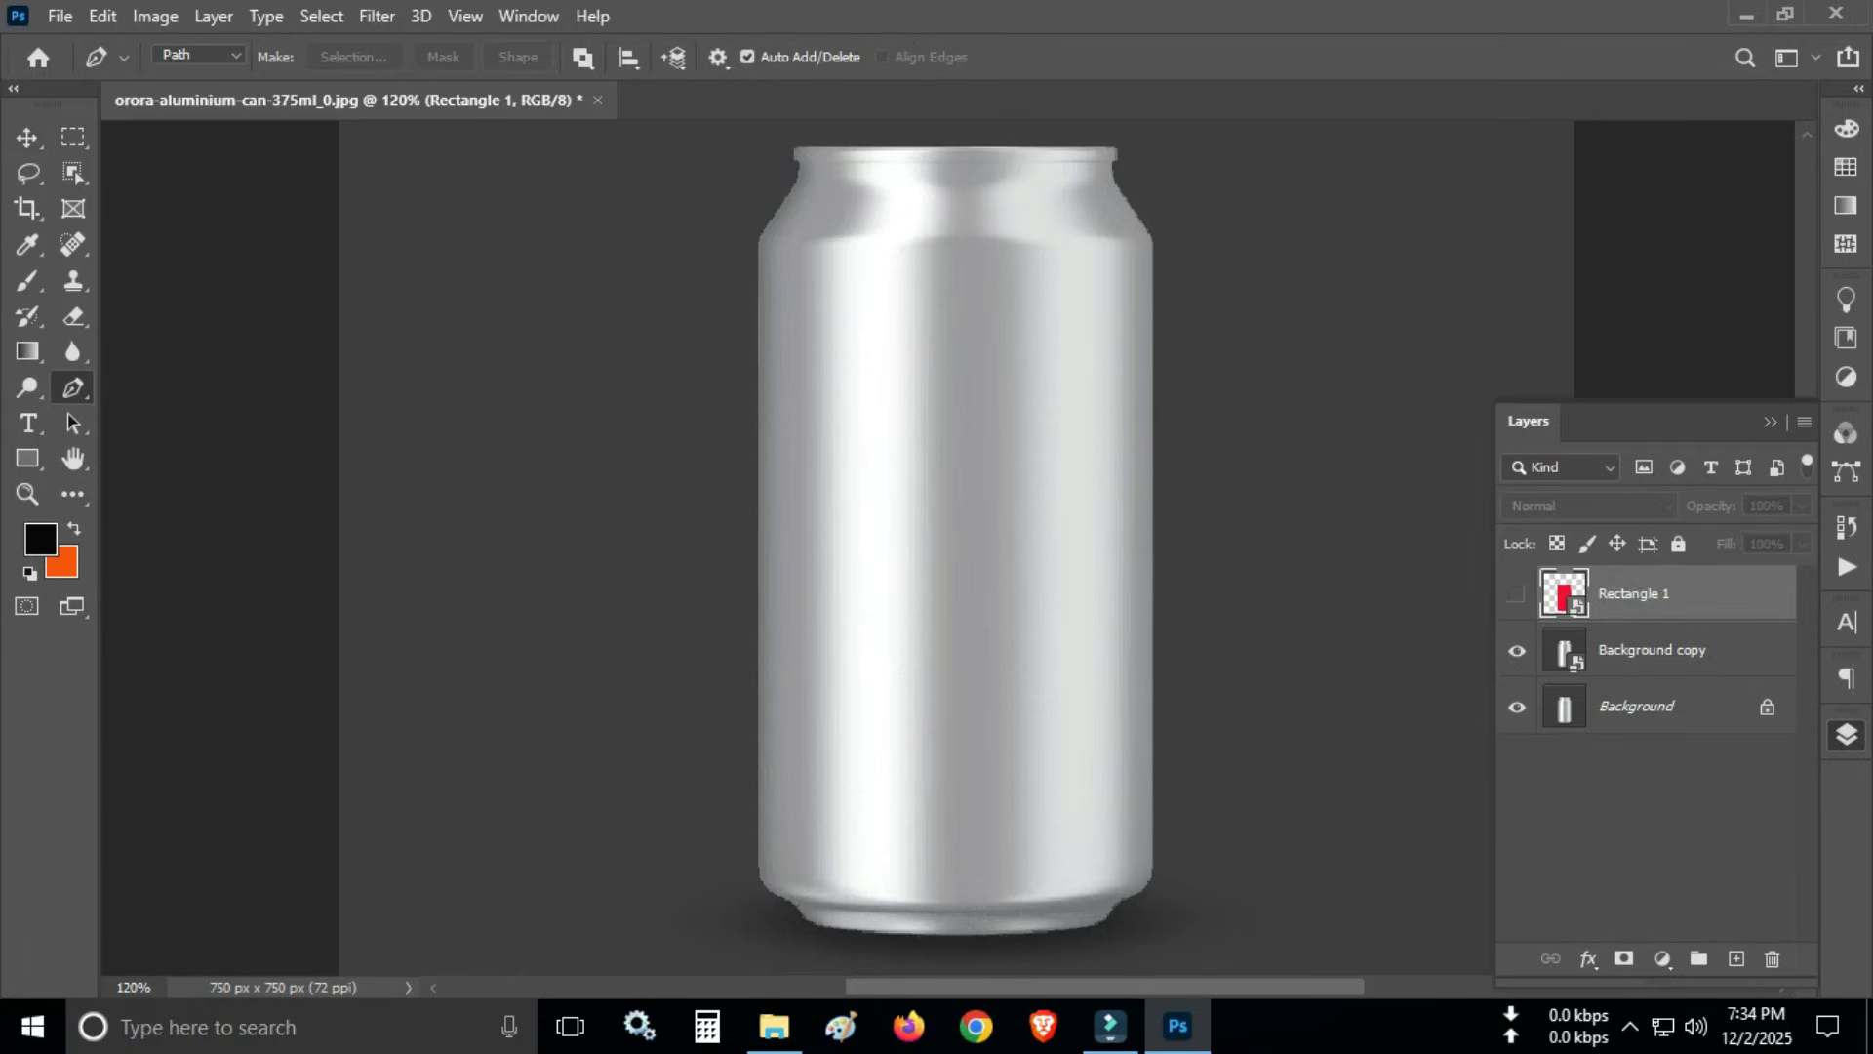
{"action": "left_click", "coordinate": [801, 912]}
{"action": "left_click", "coordinate": [789, 899]}
{"action": "left_click", "coordinate": [771, 890]}
{"action": "left_click", "coordinate": [761, 854]}
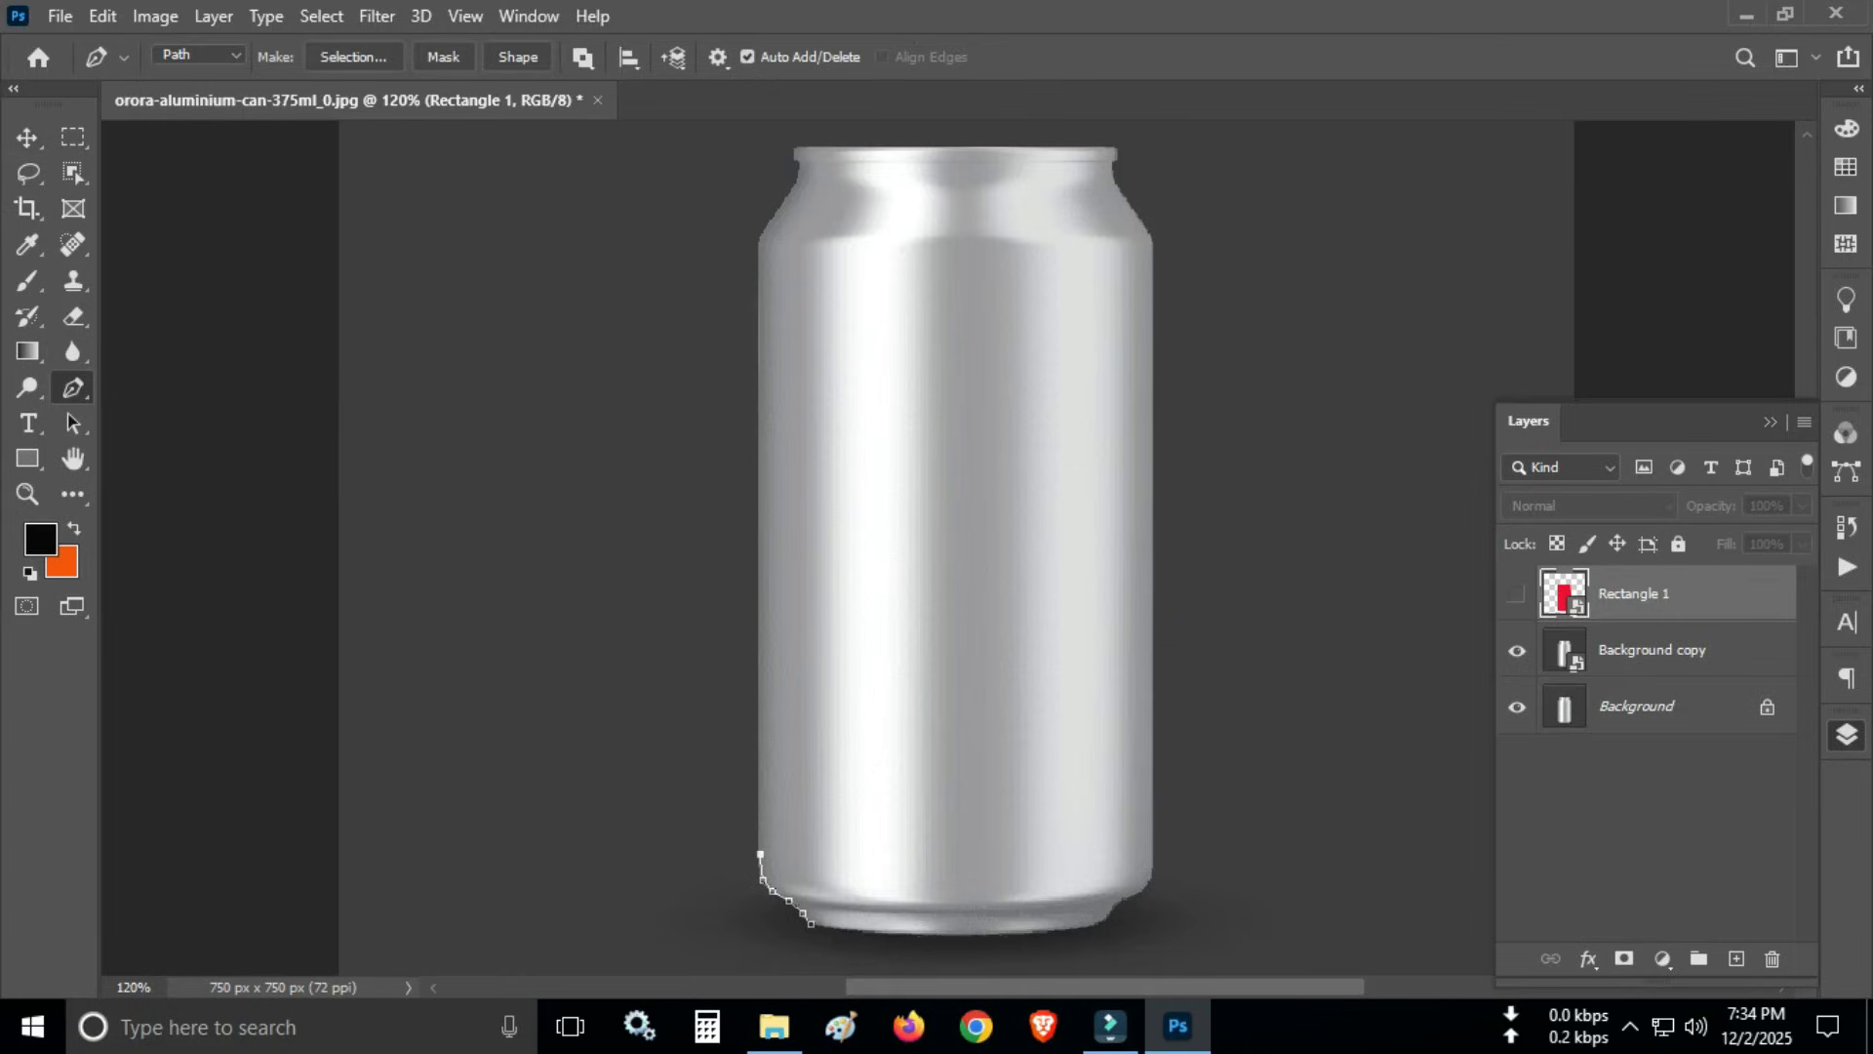
{"action": "left_click", "coordinate": [759, 347]}
{"action": "left_click", "coordinate": [758, 297]}
{"action": "left_click", "coordinate": [761, 248]}
{"action": "left_click", "coordinate": [773, 216]}
{"action": "left_click", "coordinate": [785, 200]}
{"action": "left_click", "coordinate": [793, 181]}
{"action": "left_click", "coordinate": [801, 164]}
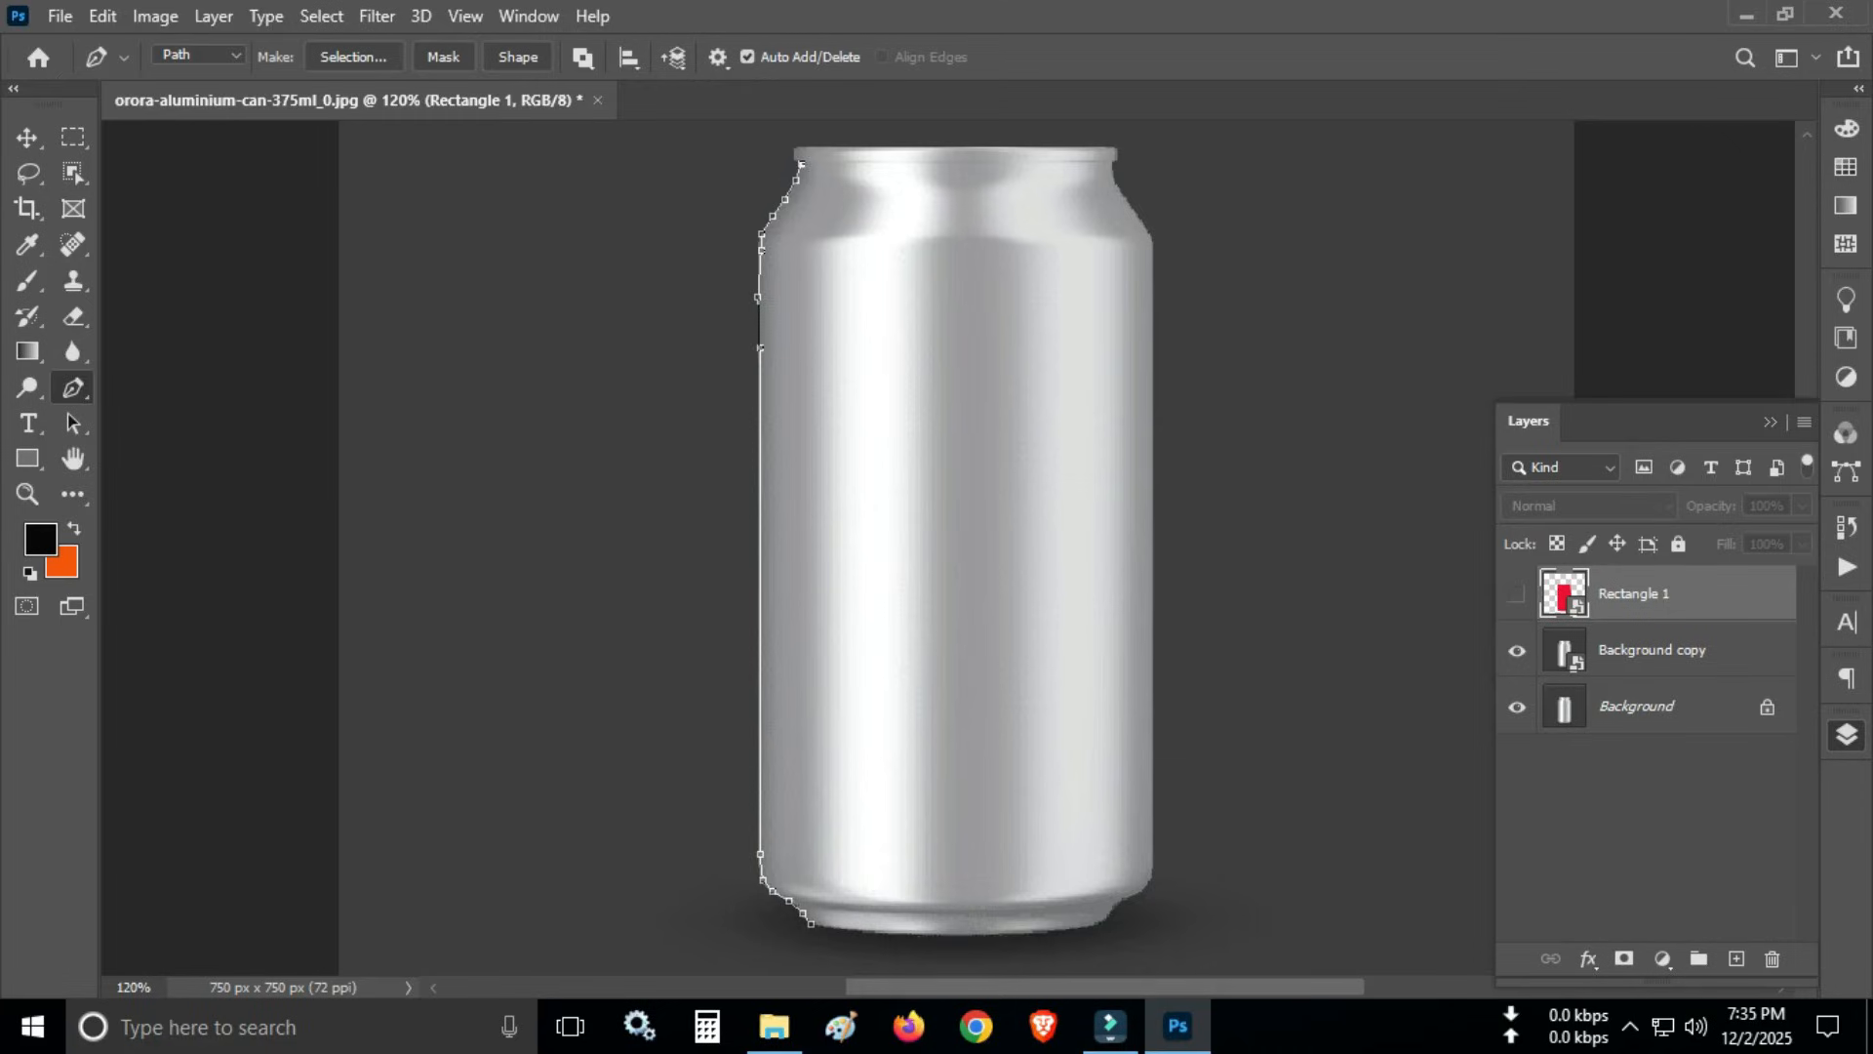
- Continue the path along the underside of the rim, over the right shoulder and down the can's right side
{"action": "left_click", "coordinate": [862, 164]}
{"action": "left_click", "coordinate": [925, 164]}
{"action": "left_click", "coordinate": [982, 165]}
{"action": "left_click", "coordinate": [1037, 163]}
{"action": "left_click", "coordinate": [1114, 164]}
{"action": "left_click", "coordinate": [1132, 202]}
{"action": "left_click", "coordinate": [1154, 240]}
{"action": "left_click", "coordinate": [1155, 851]}
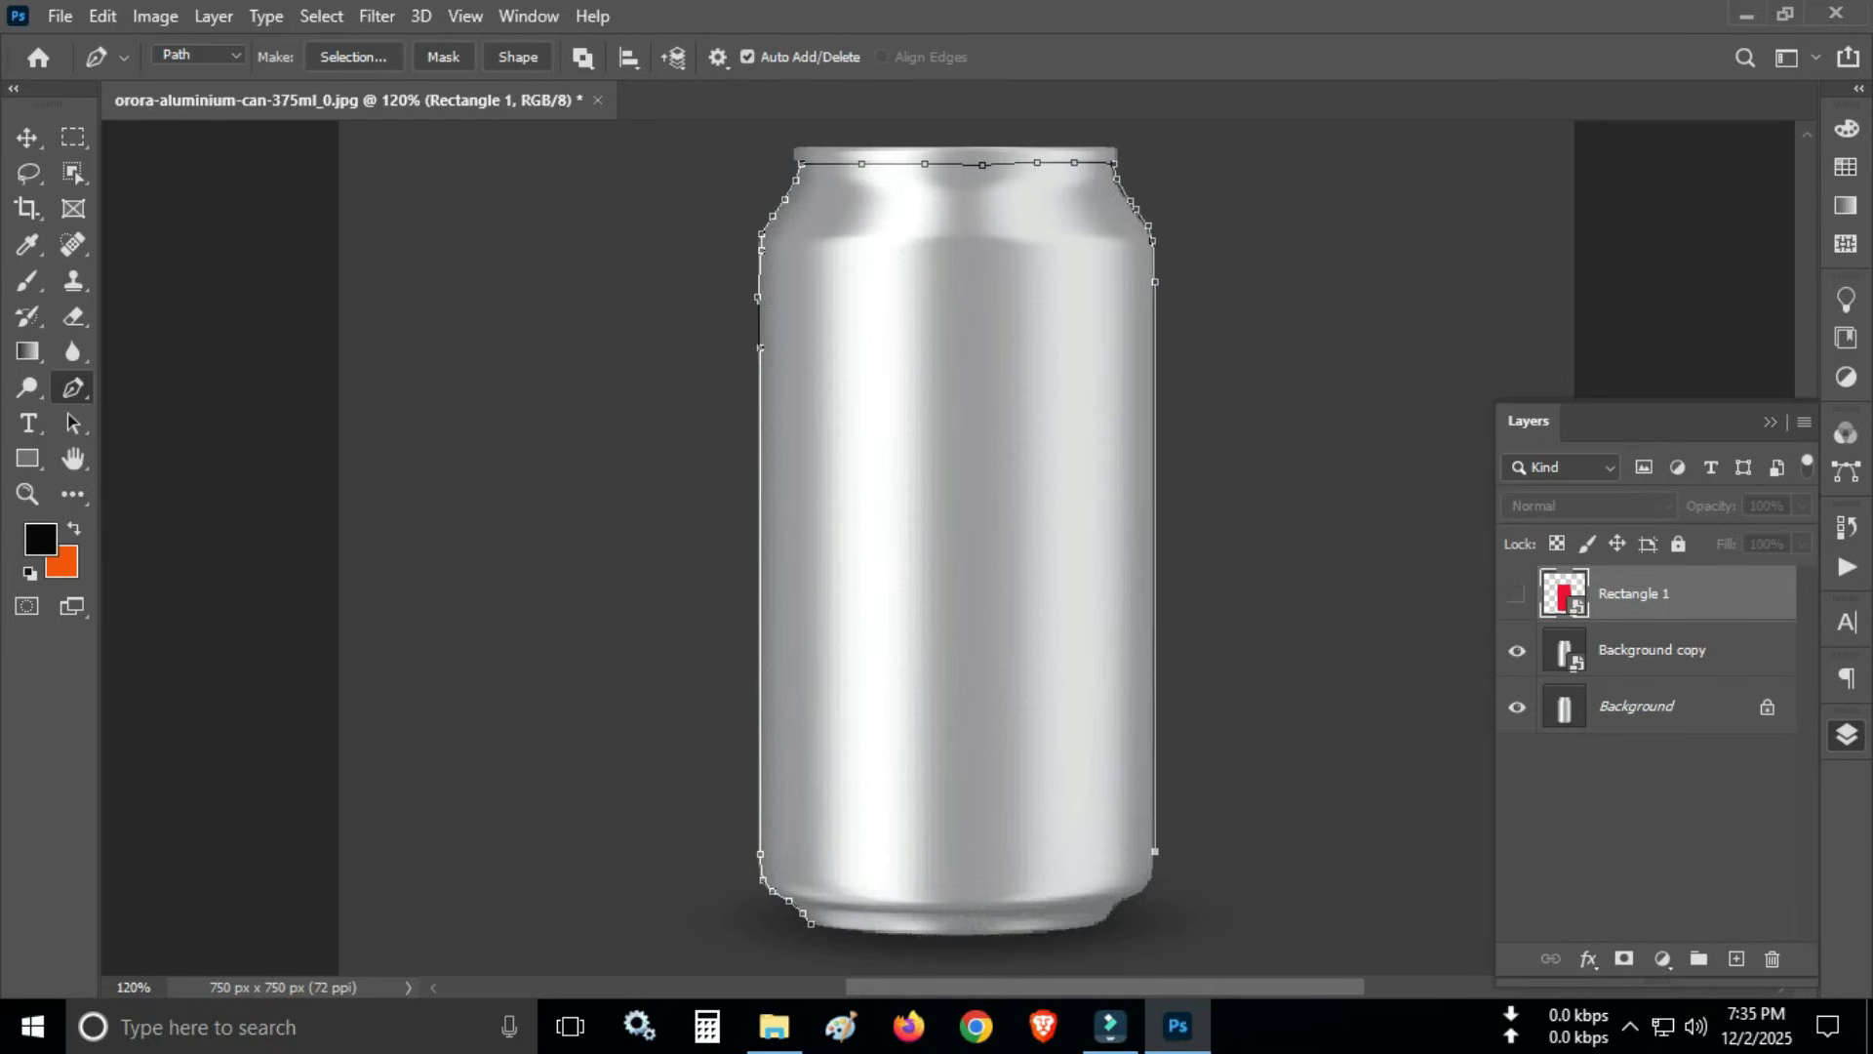
- Trace the can's lower-right corner with closely spaced anchor points and undo the last misplaced ones
{"action": "left_click", "coordinate": [1155, 872]}
{"action": "left_click", "coordinate": [1149, 884]}
{"action": "left_click", "coordinate": [1146, 891]}
{"action": "left_click", "coordinate": [1137, 895]}
{"action": "left_click", "coordinate": [1127, 900]}
{"action": "left_click", "coordinate": [1118, 907]}
{"action": "left_click", "coordinate": [1108, 920]}
{"action": "key", "text": "ctrl+z"}
{"action": "key", "text": "ctrl+z"}
{"action": "key", "text": "ctrl+z"}
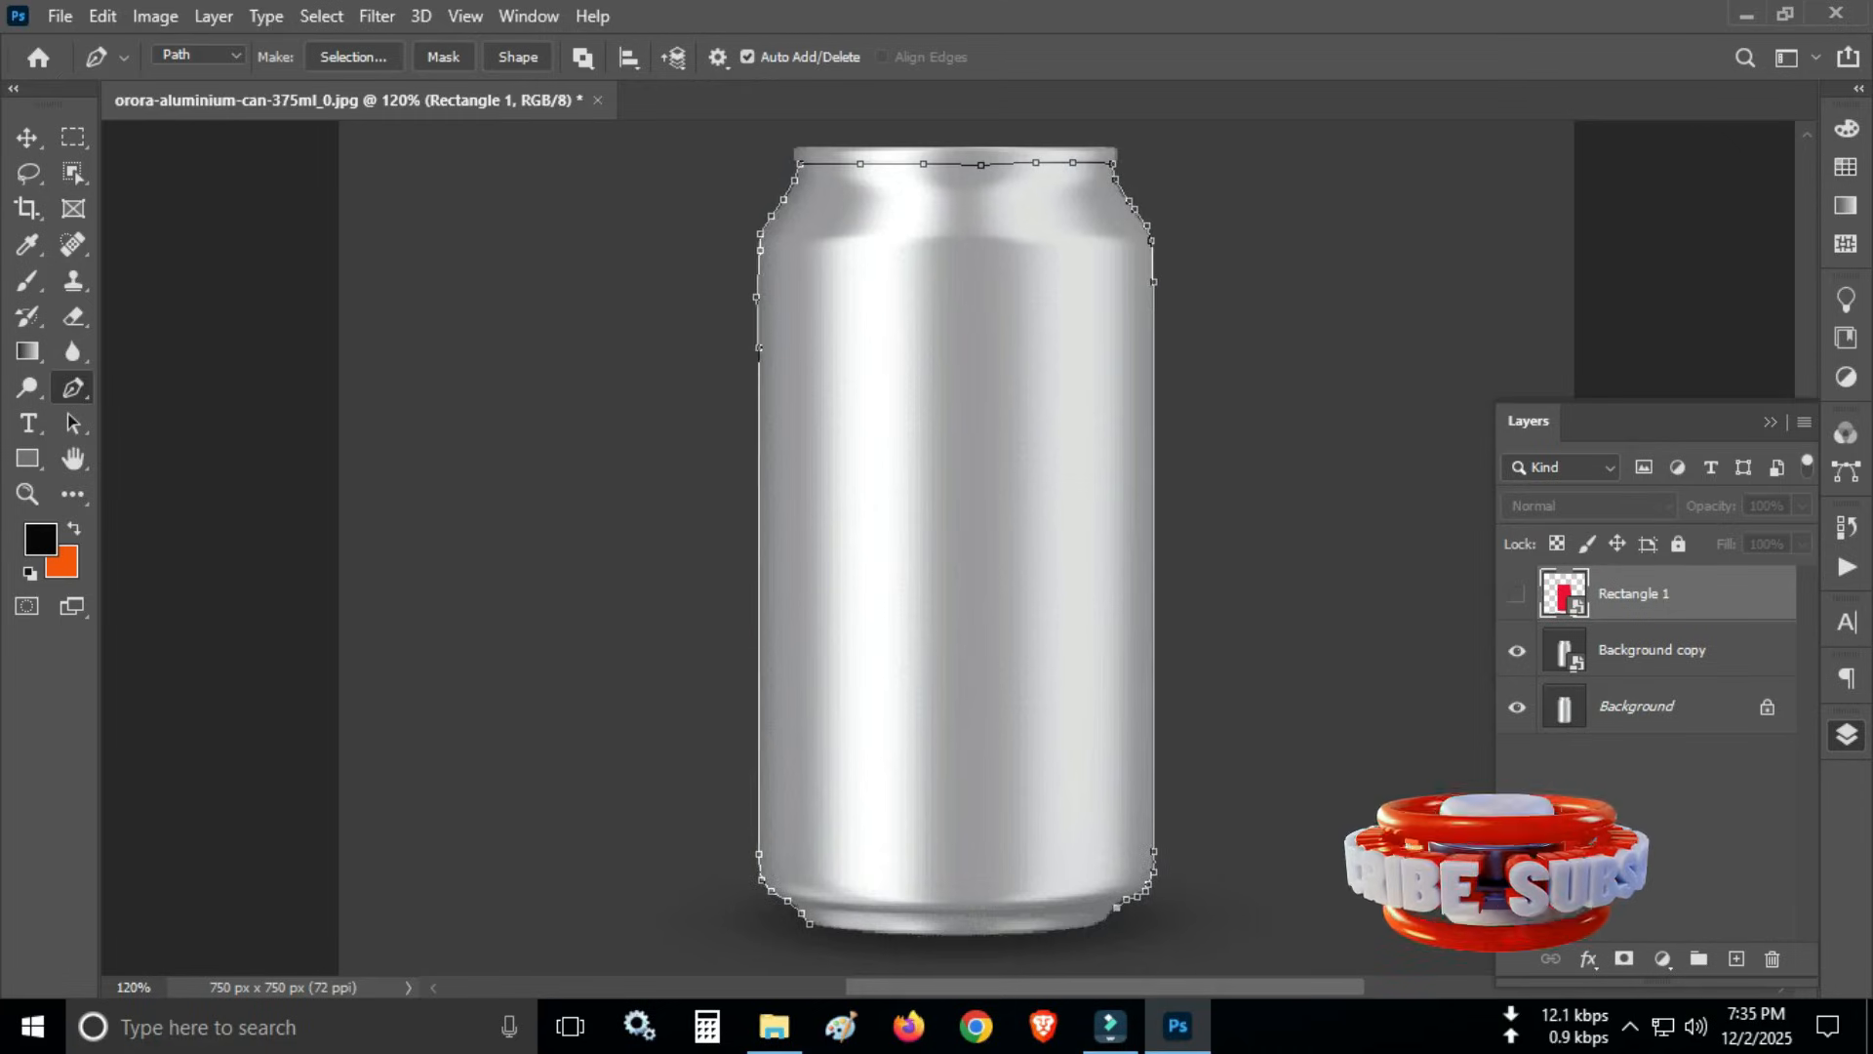
- Carry the path along the can's curved bottom edge back to its starting point to close the outline
{"action": "left_click", "coordinate": [1103, 919]}
{"action": "left_click", "coordinate": [1057, 931]}
{"action": "left_click", "coordinate": [998, 934]}
{"action": "left_click", "coordinate": [927, 937]}
{"action": "left_click", "coordinate": [875, 934]}
{"action": "left_click", "coordinate": [845, 931]}
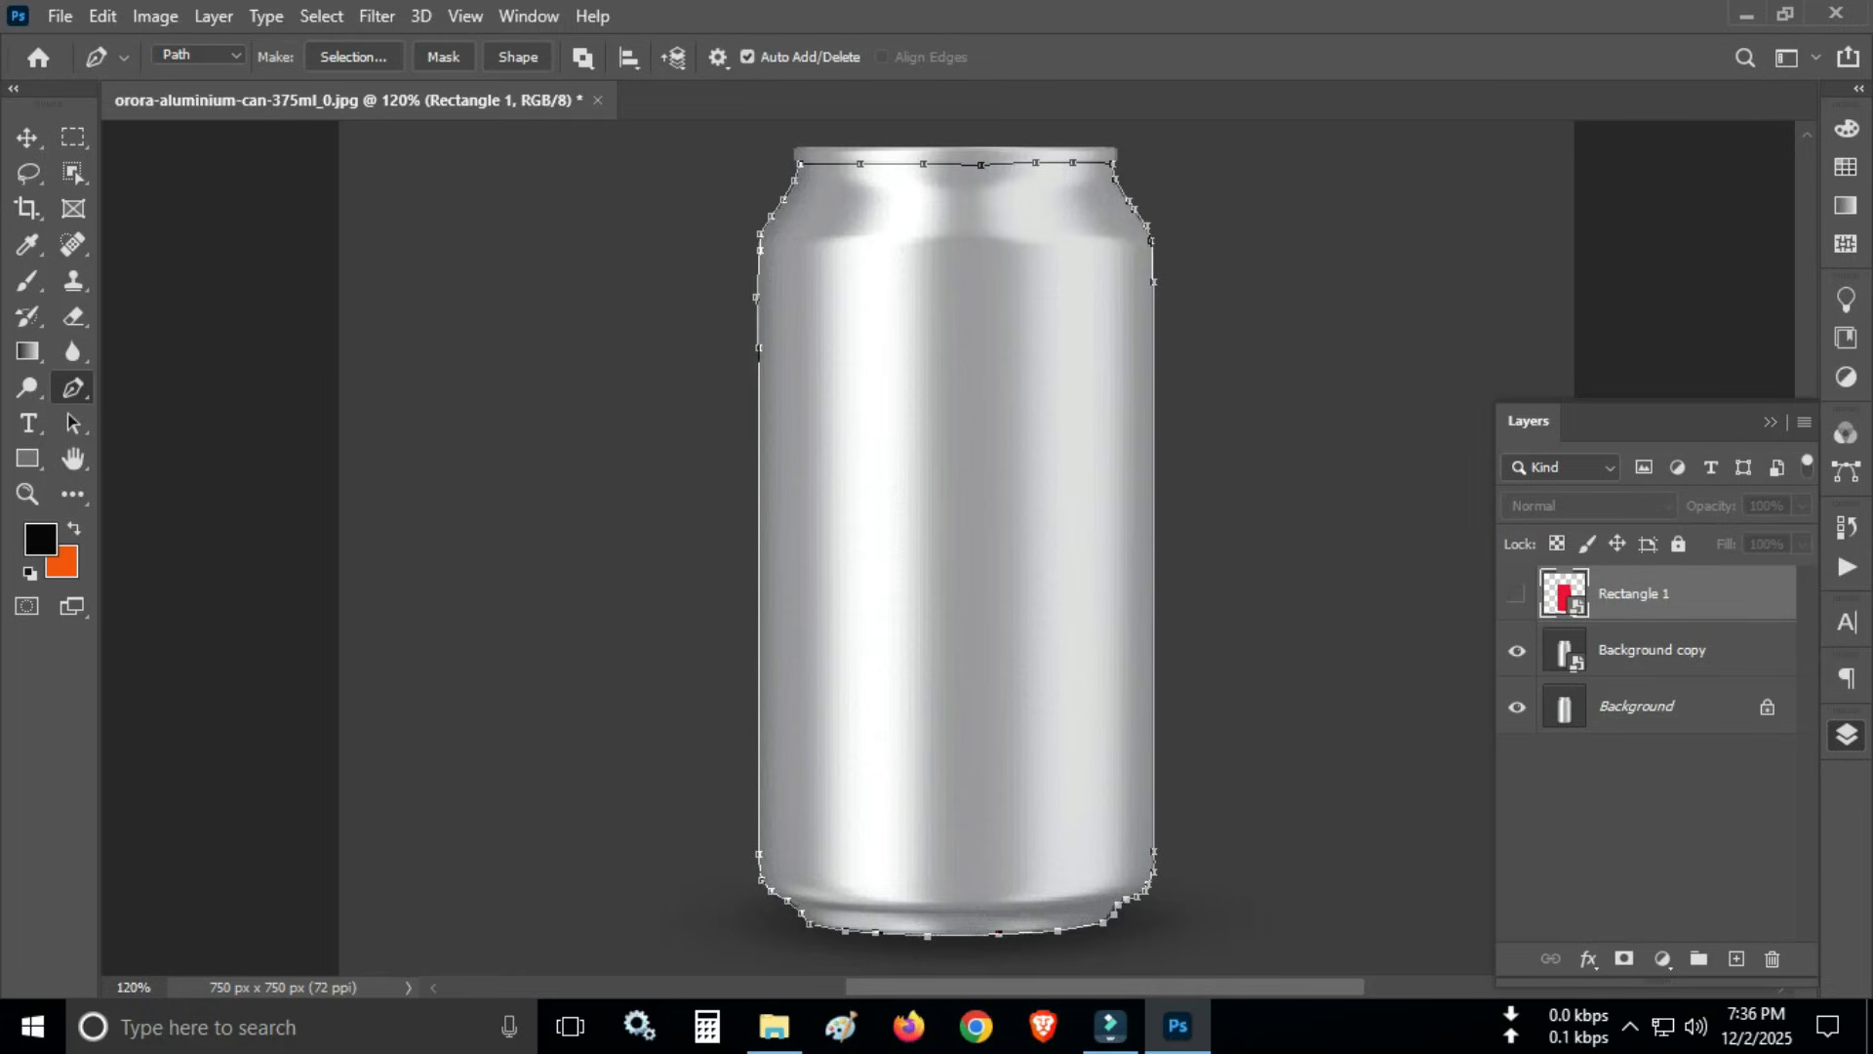
- Convert the can outline path into a new anti-aliased selection with 0 pixels feather and briefly show Rectangle 1 to compare
{"action": "right_click", "coordinate": [920, 376]}
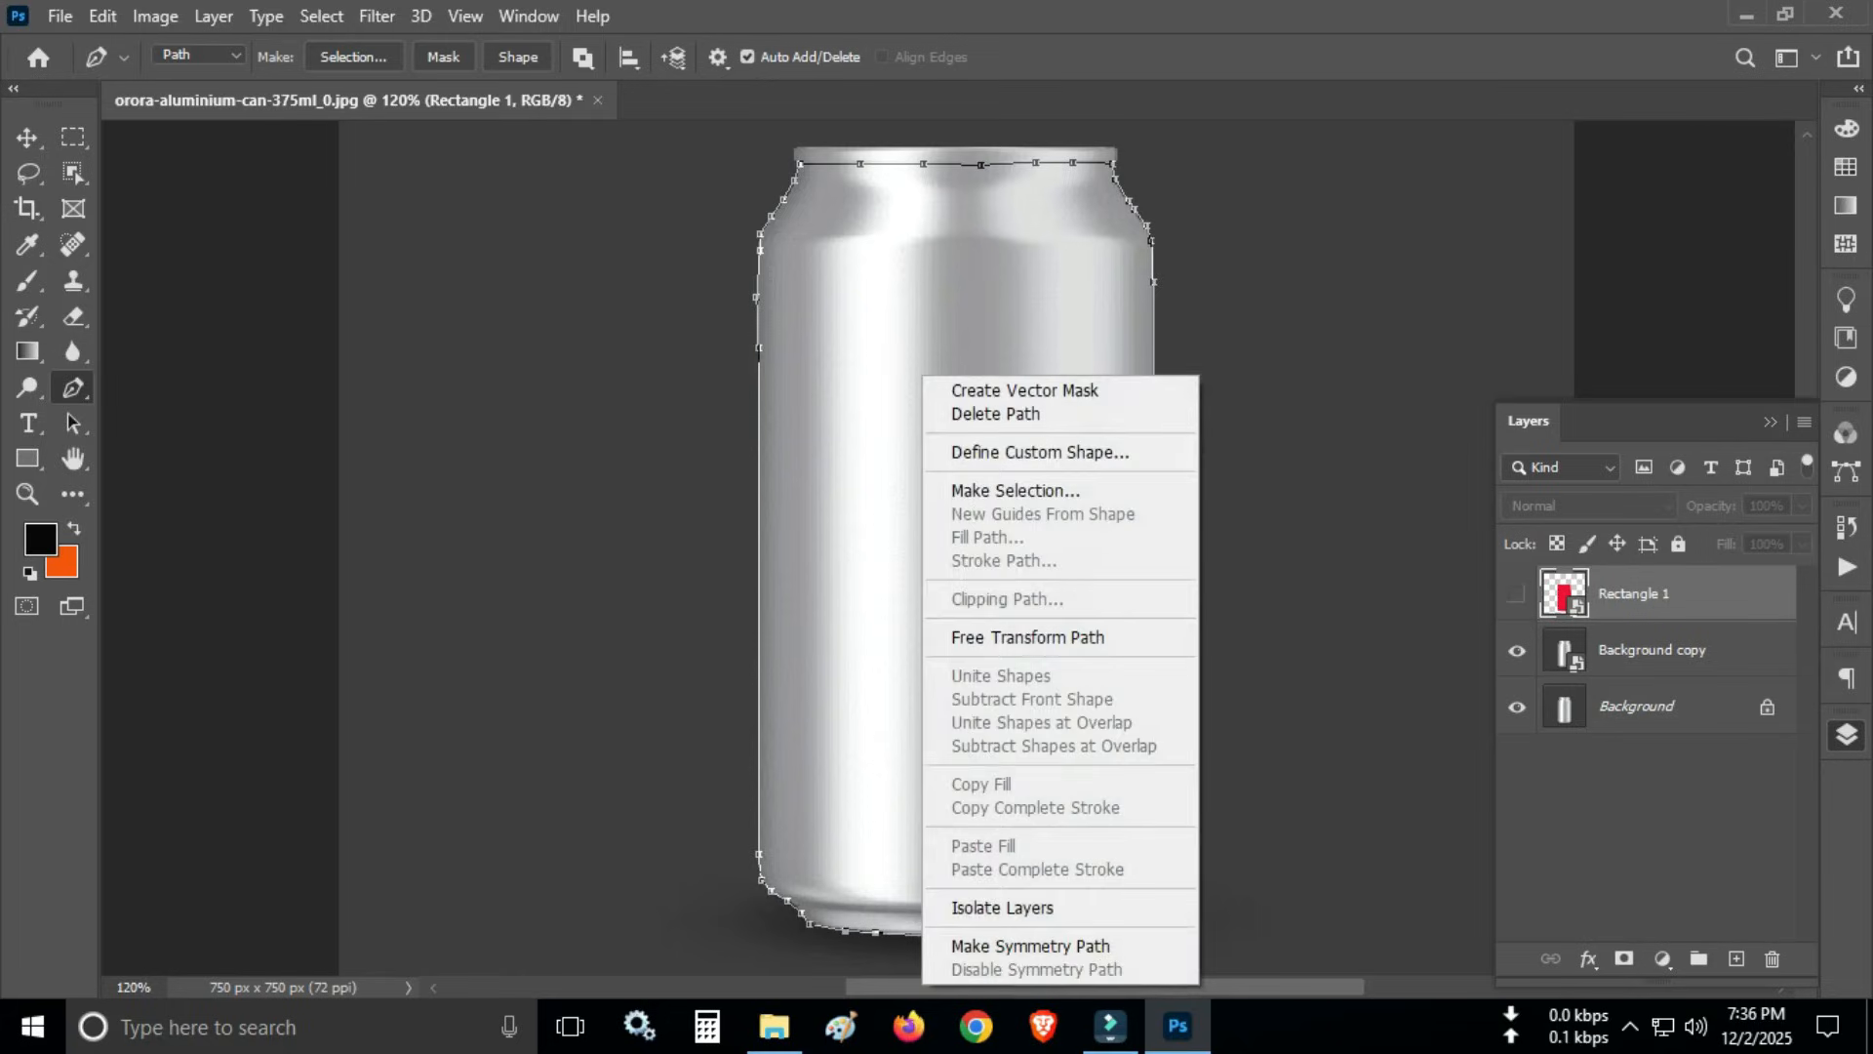
{"action": "left_click", "coordinate": [1014, 490]}
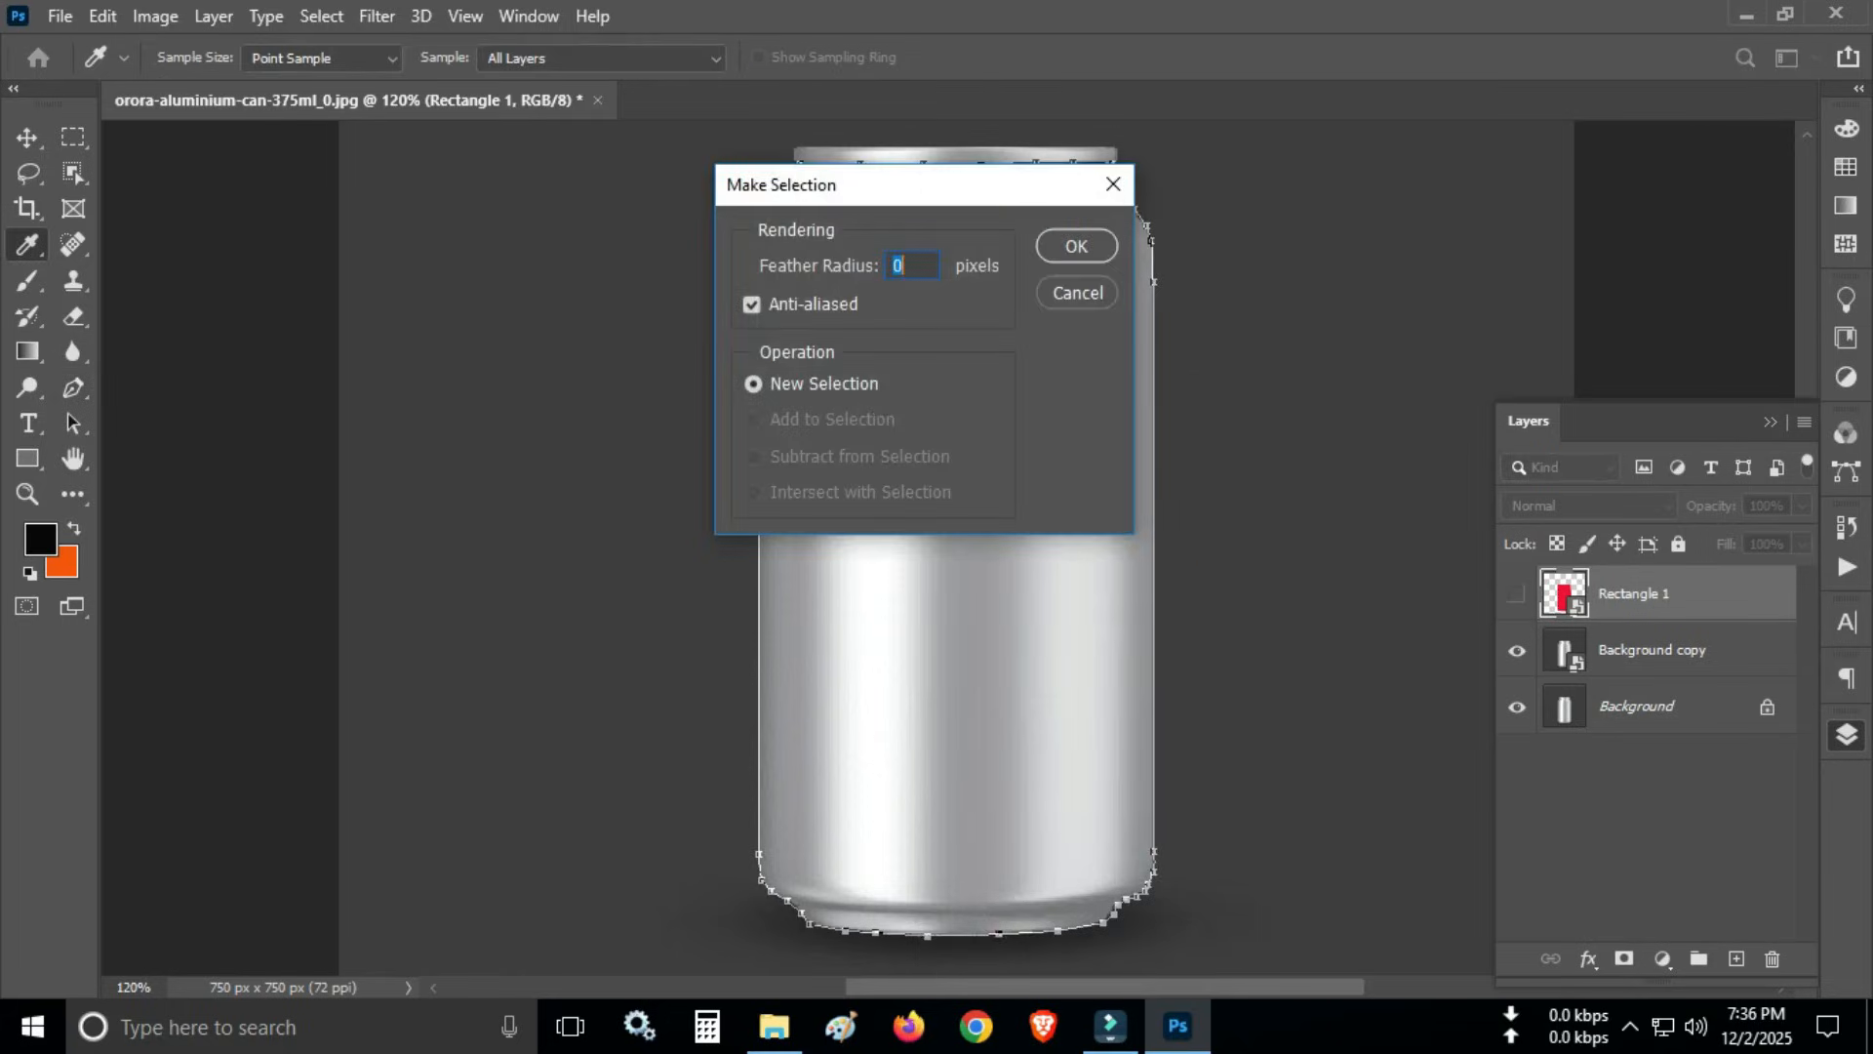
{"action": "key", "text": "Return"}
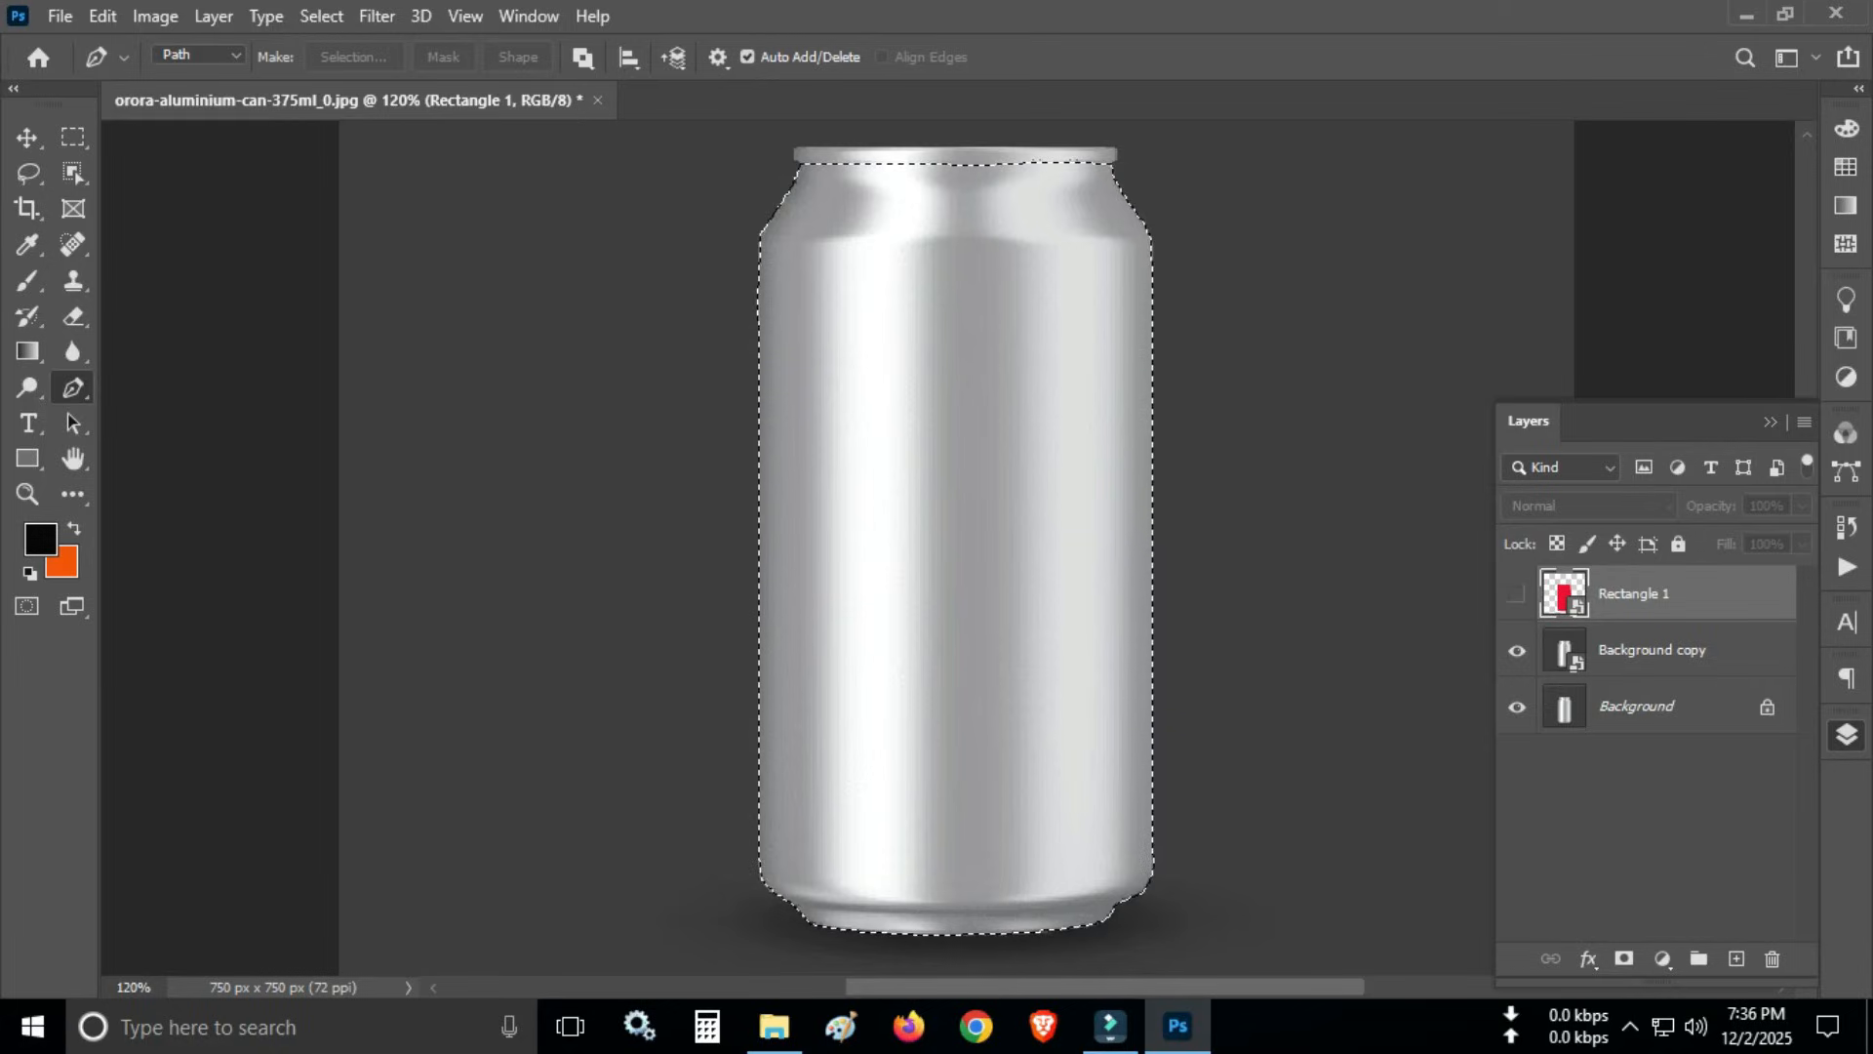
{"action": "left_click", "coordinate": [1517, 594]}
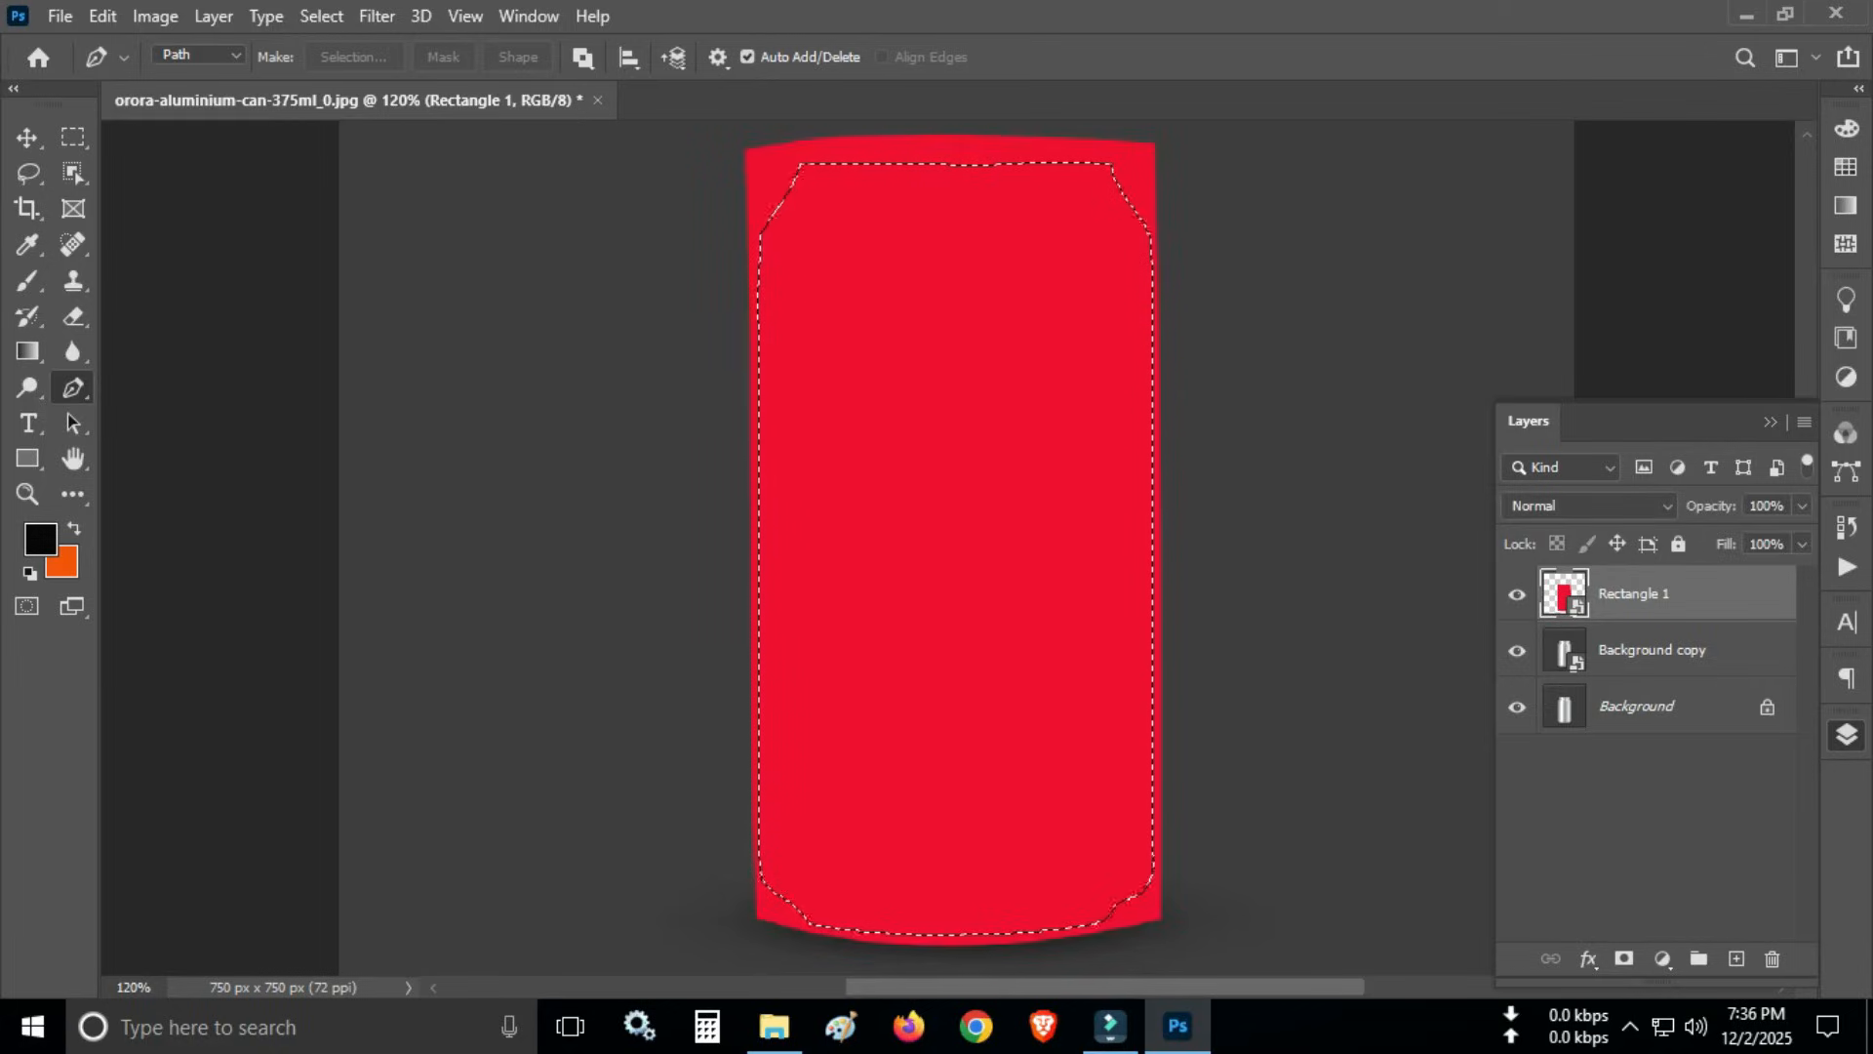
{"action": "left_click", "coordinate": [1517, 594]}
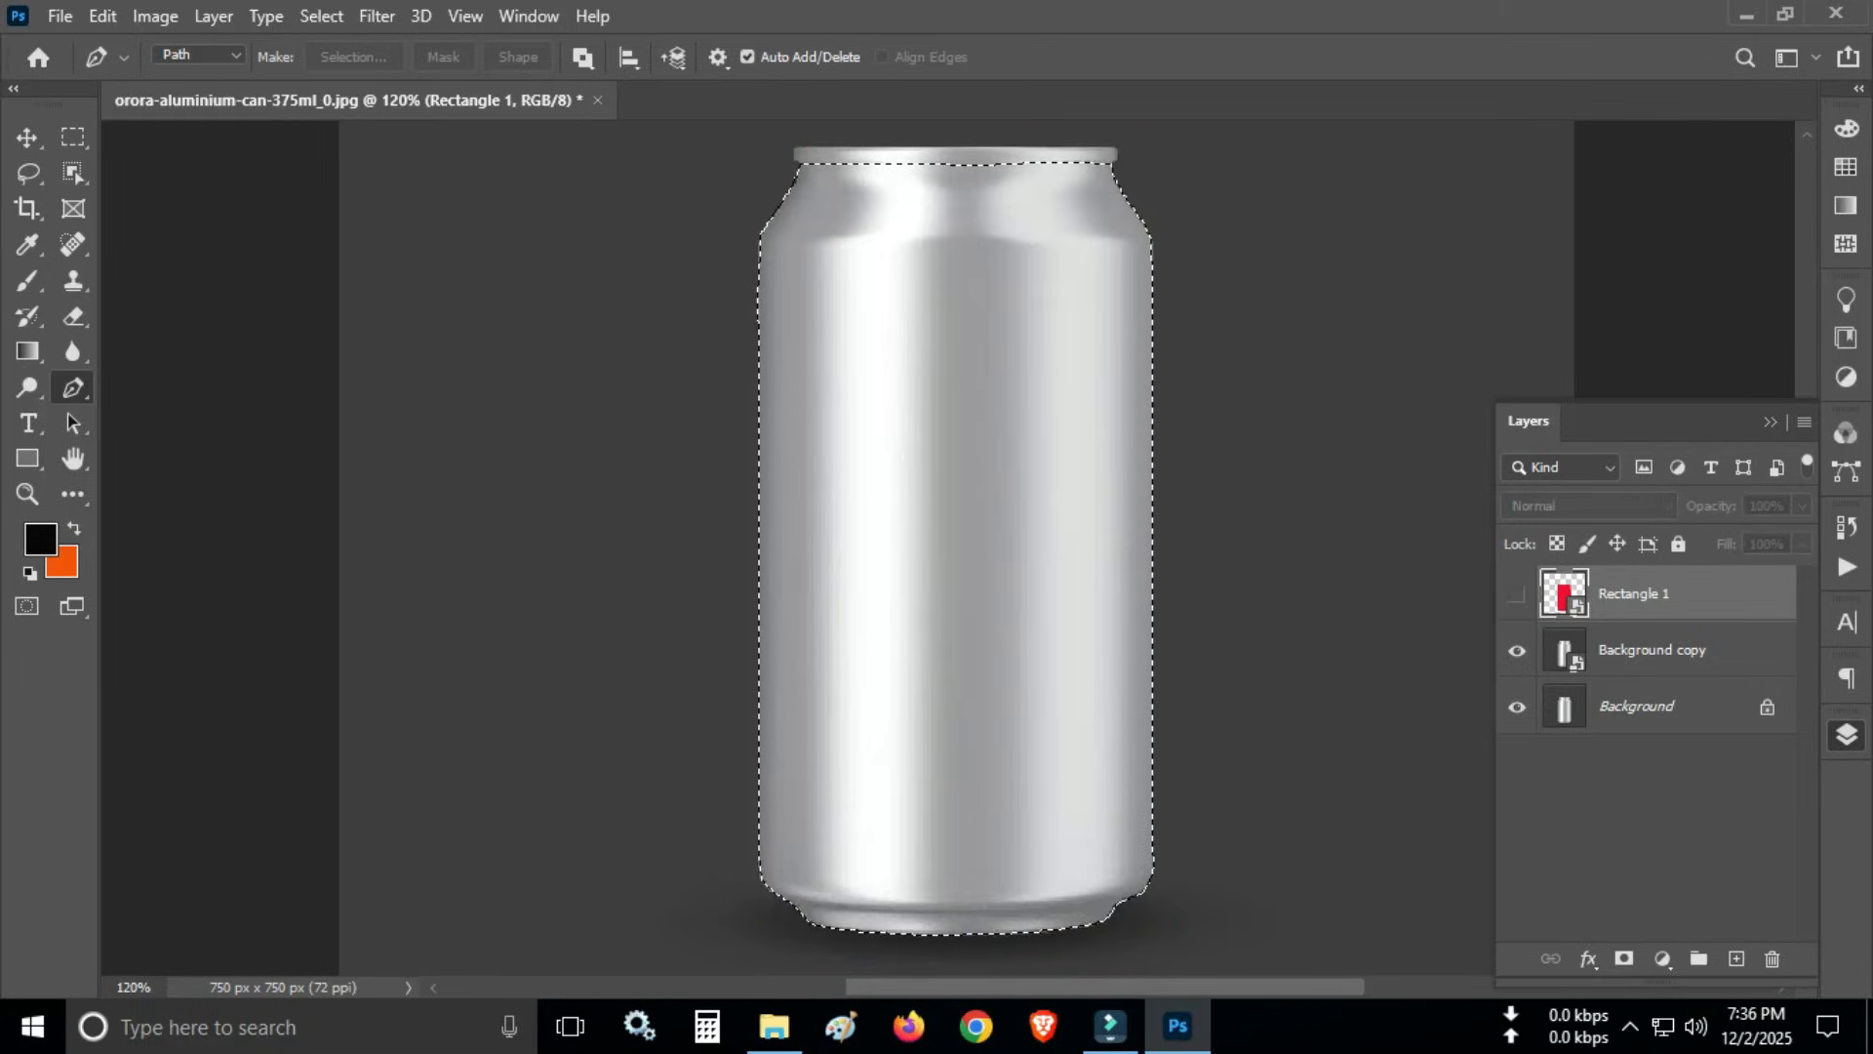
- Create a new layer group, move it above Rectangle 1, and add a layer mask from the can selection
{"action": "left_click", "coordinate": [1652, 651]}
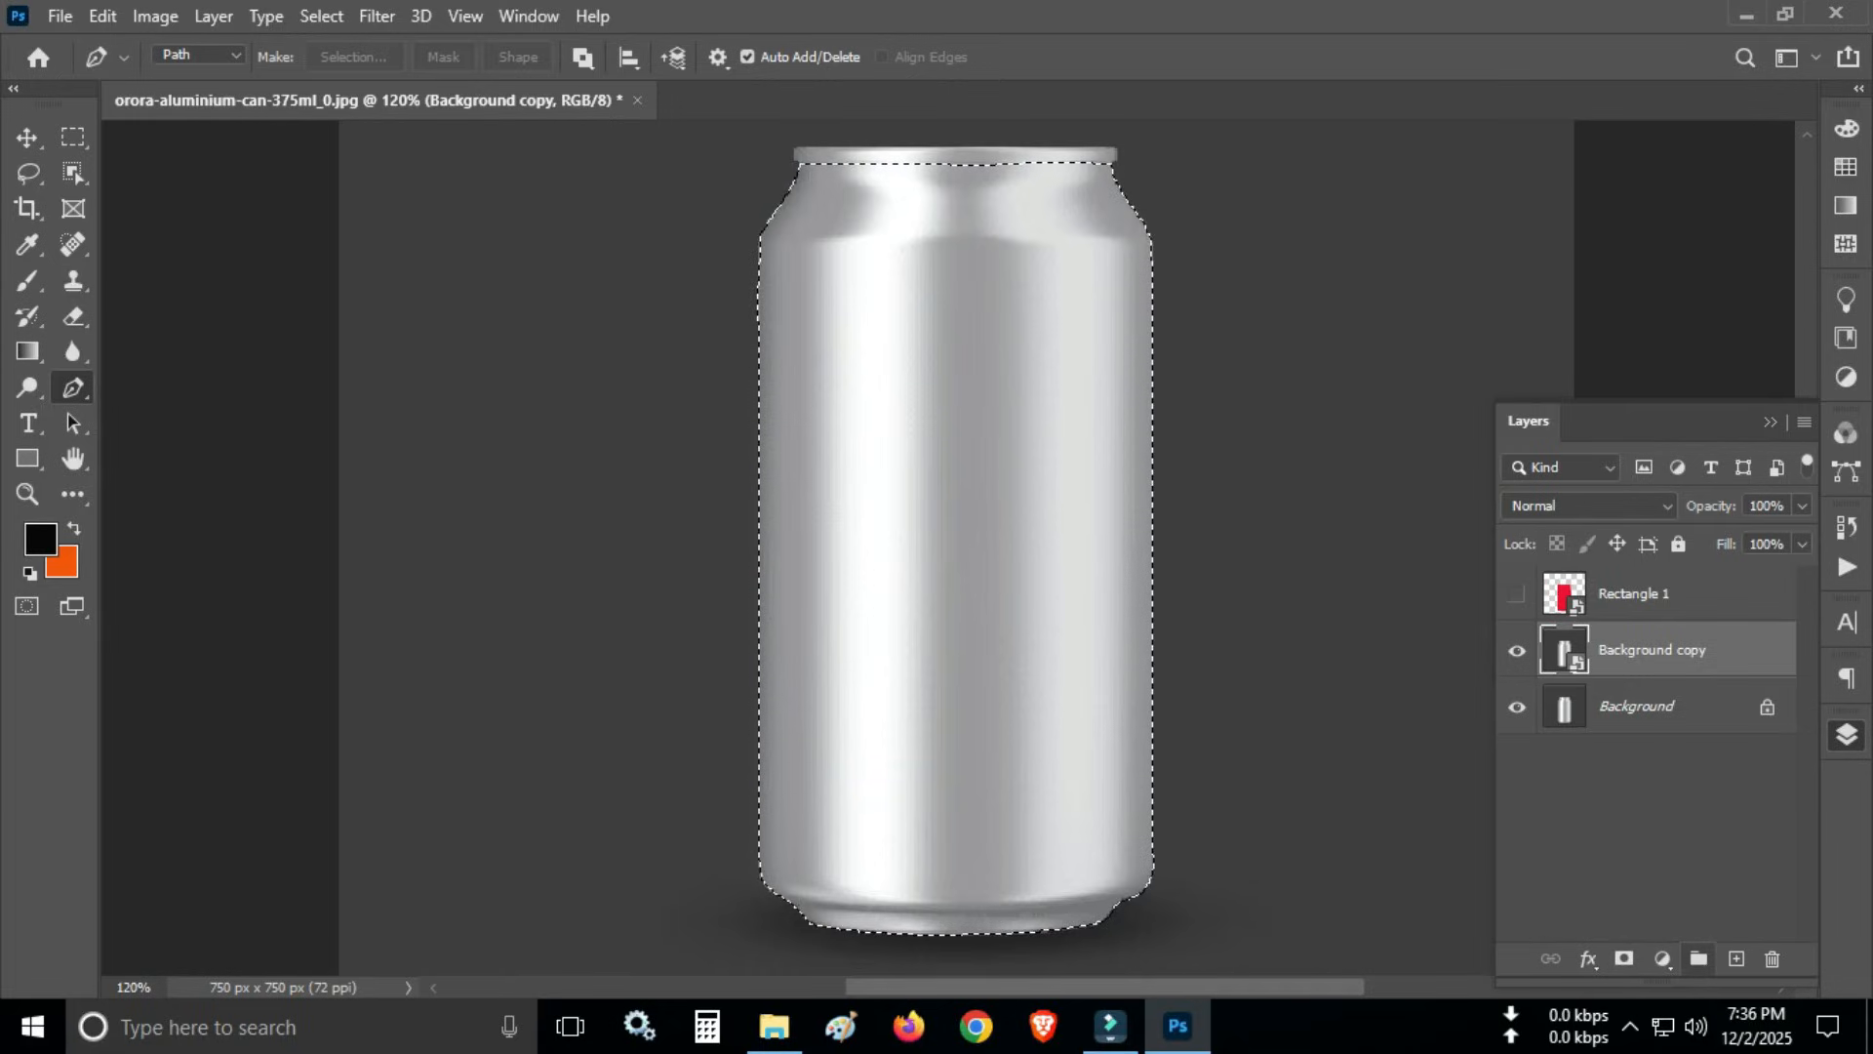
{"action": "left_click", "coordinate": [1698, 959]}
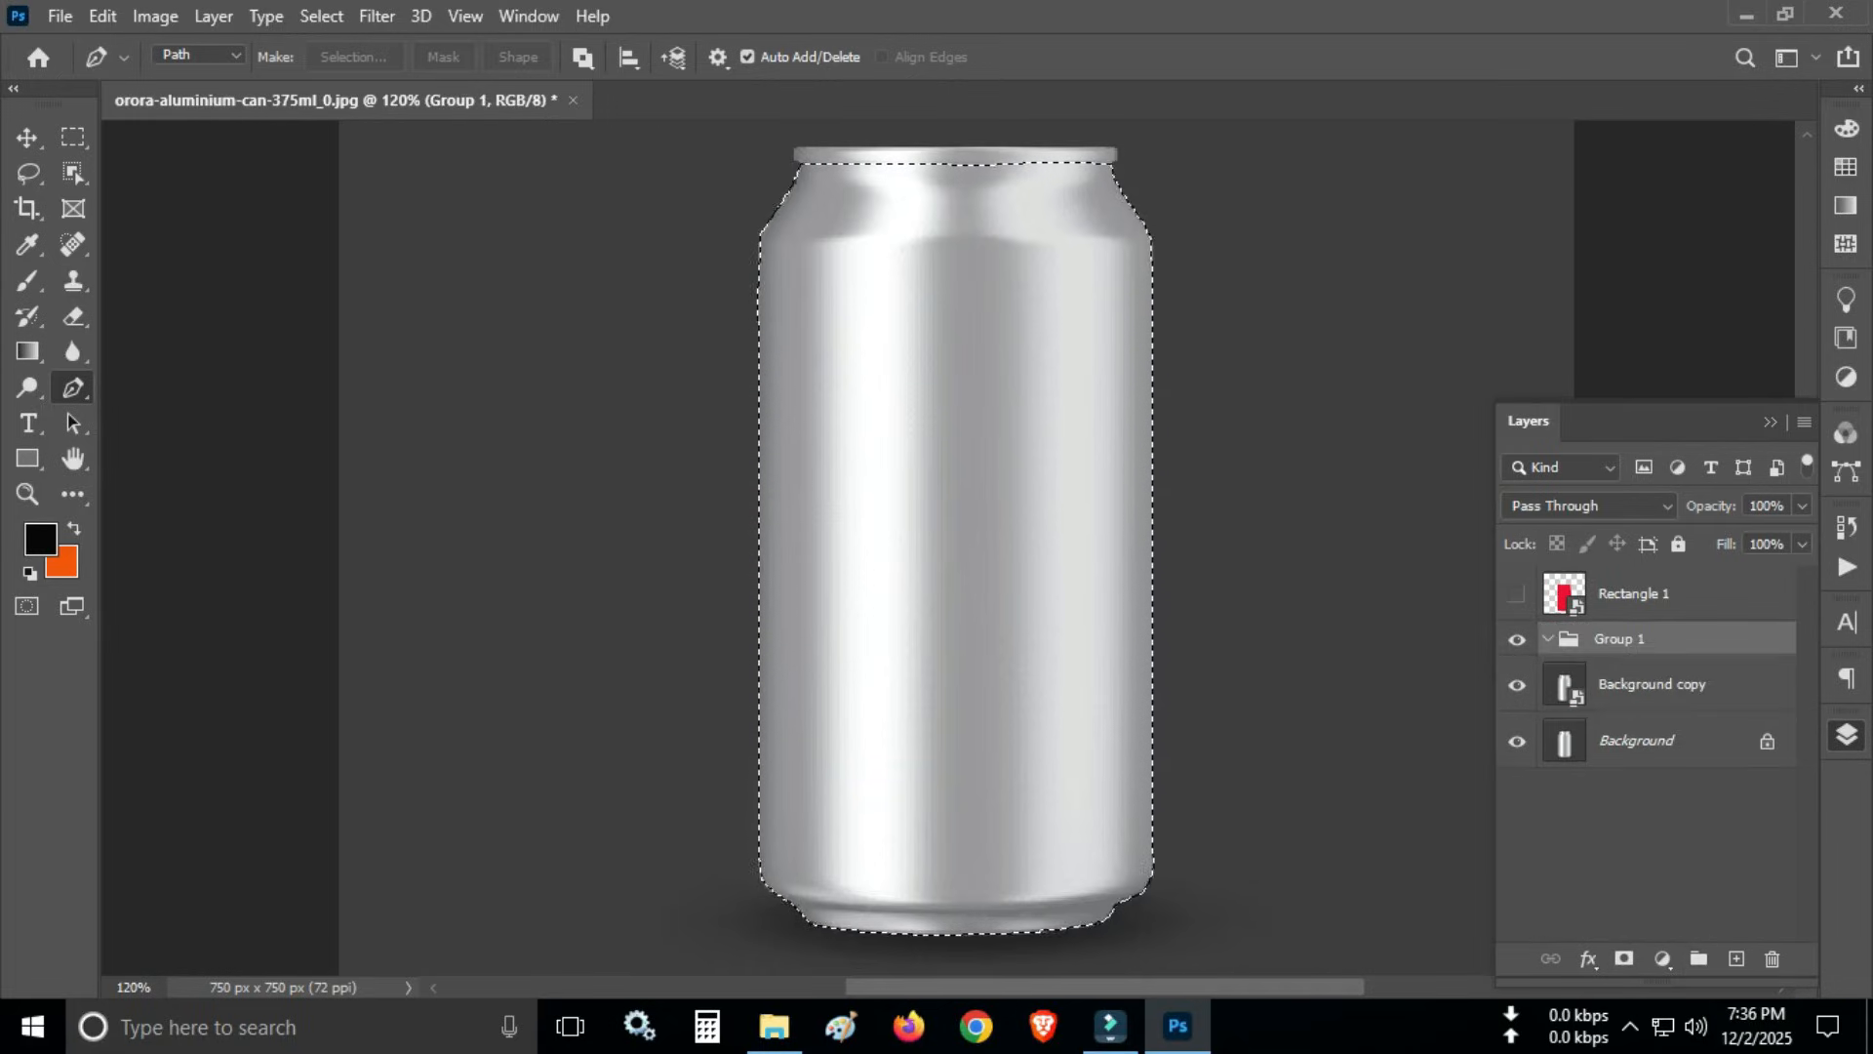
{"action": "left_click_drag", "start_coordinate": [1619, 642], "coordinate": [1624, 583]}
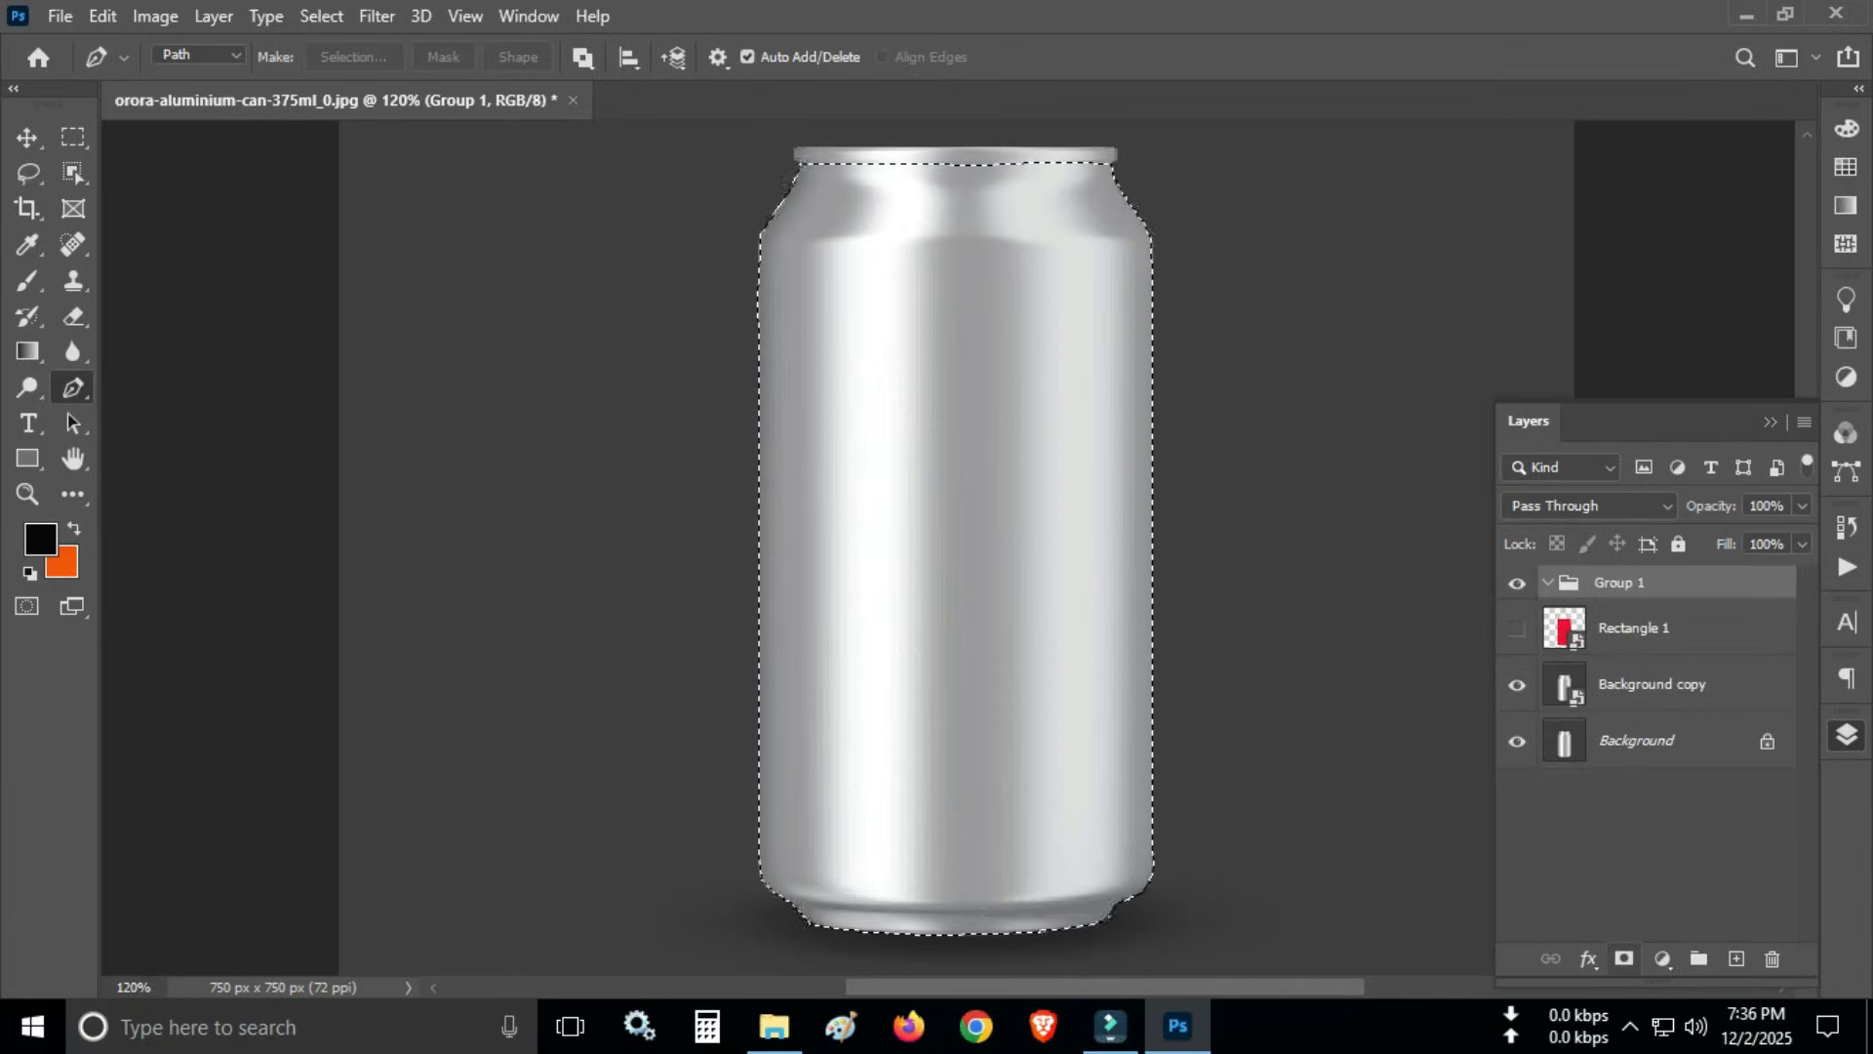
{"action": "left_click", "coordinate": [1623, 958]}
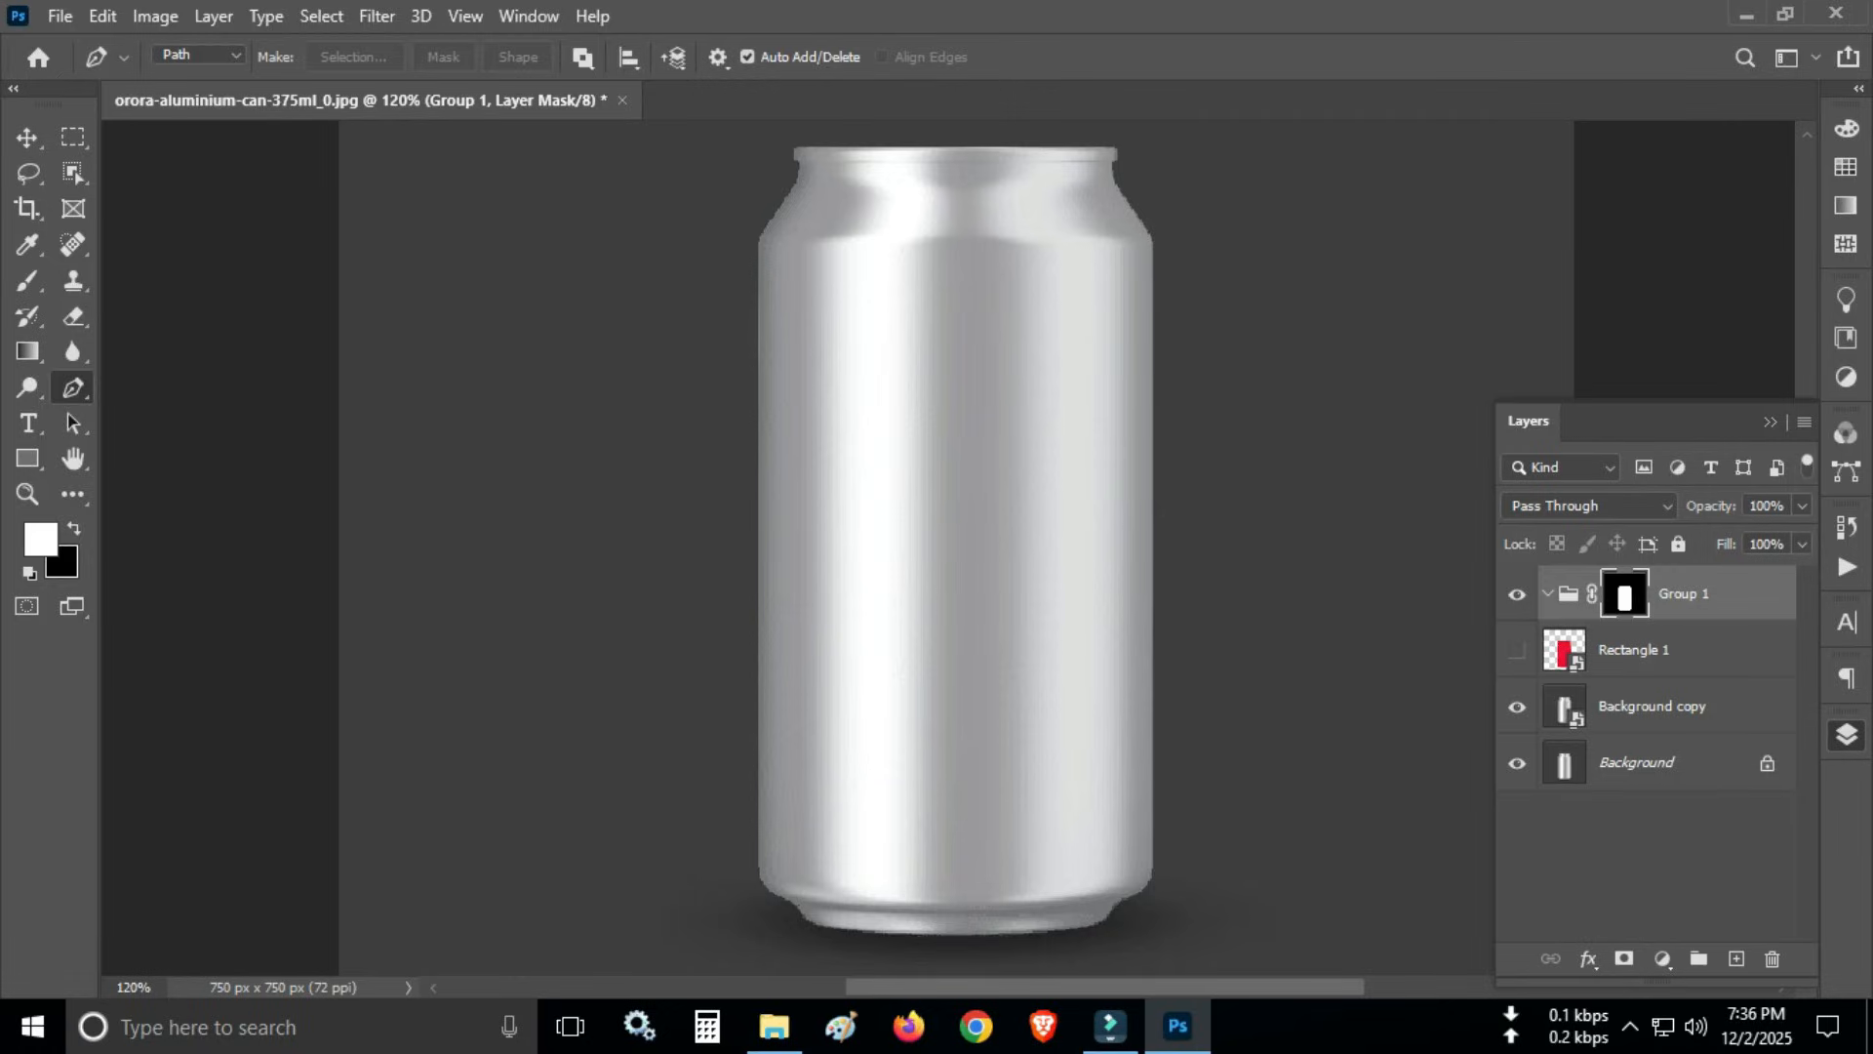
- Make the Rectangle 1 layer visible and move it into the masked Group 1
{"action": "left_click", "coordinate": [1548, 593]}
{"action": "left_click", "coordinate": [1548, 593]}
{"action": "left_click", "coordinate": [1517, 649]}
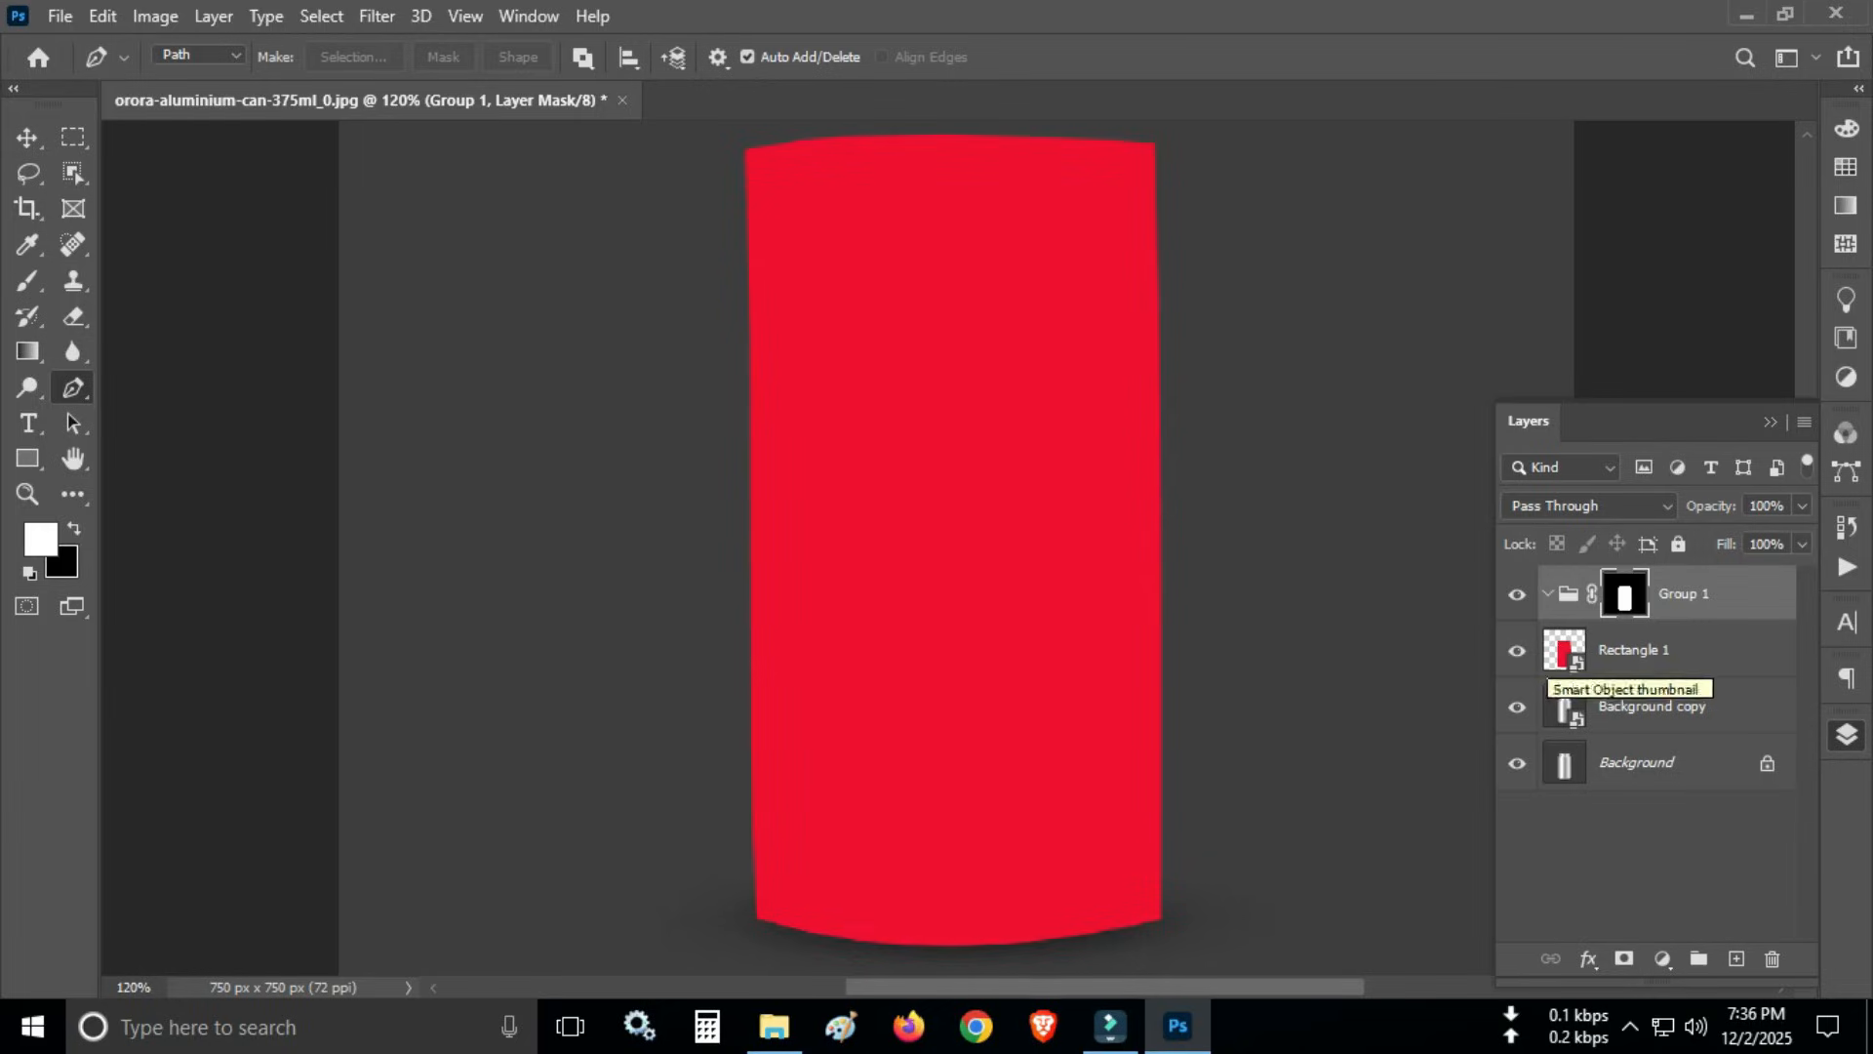
{"action": "left_click_drag", "start_coordinate": [1566, 661], "coordinate": [1565, 626]}
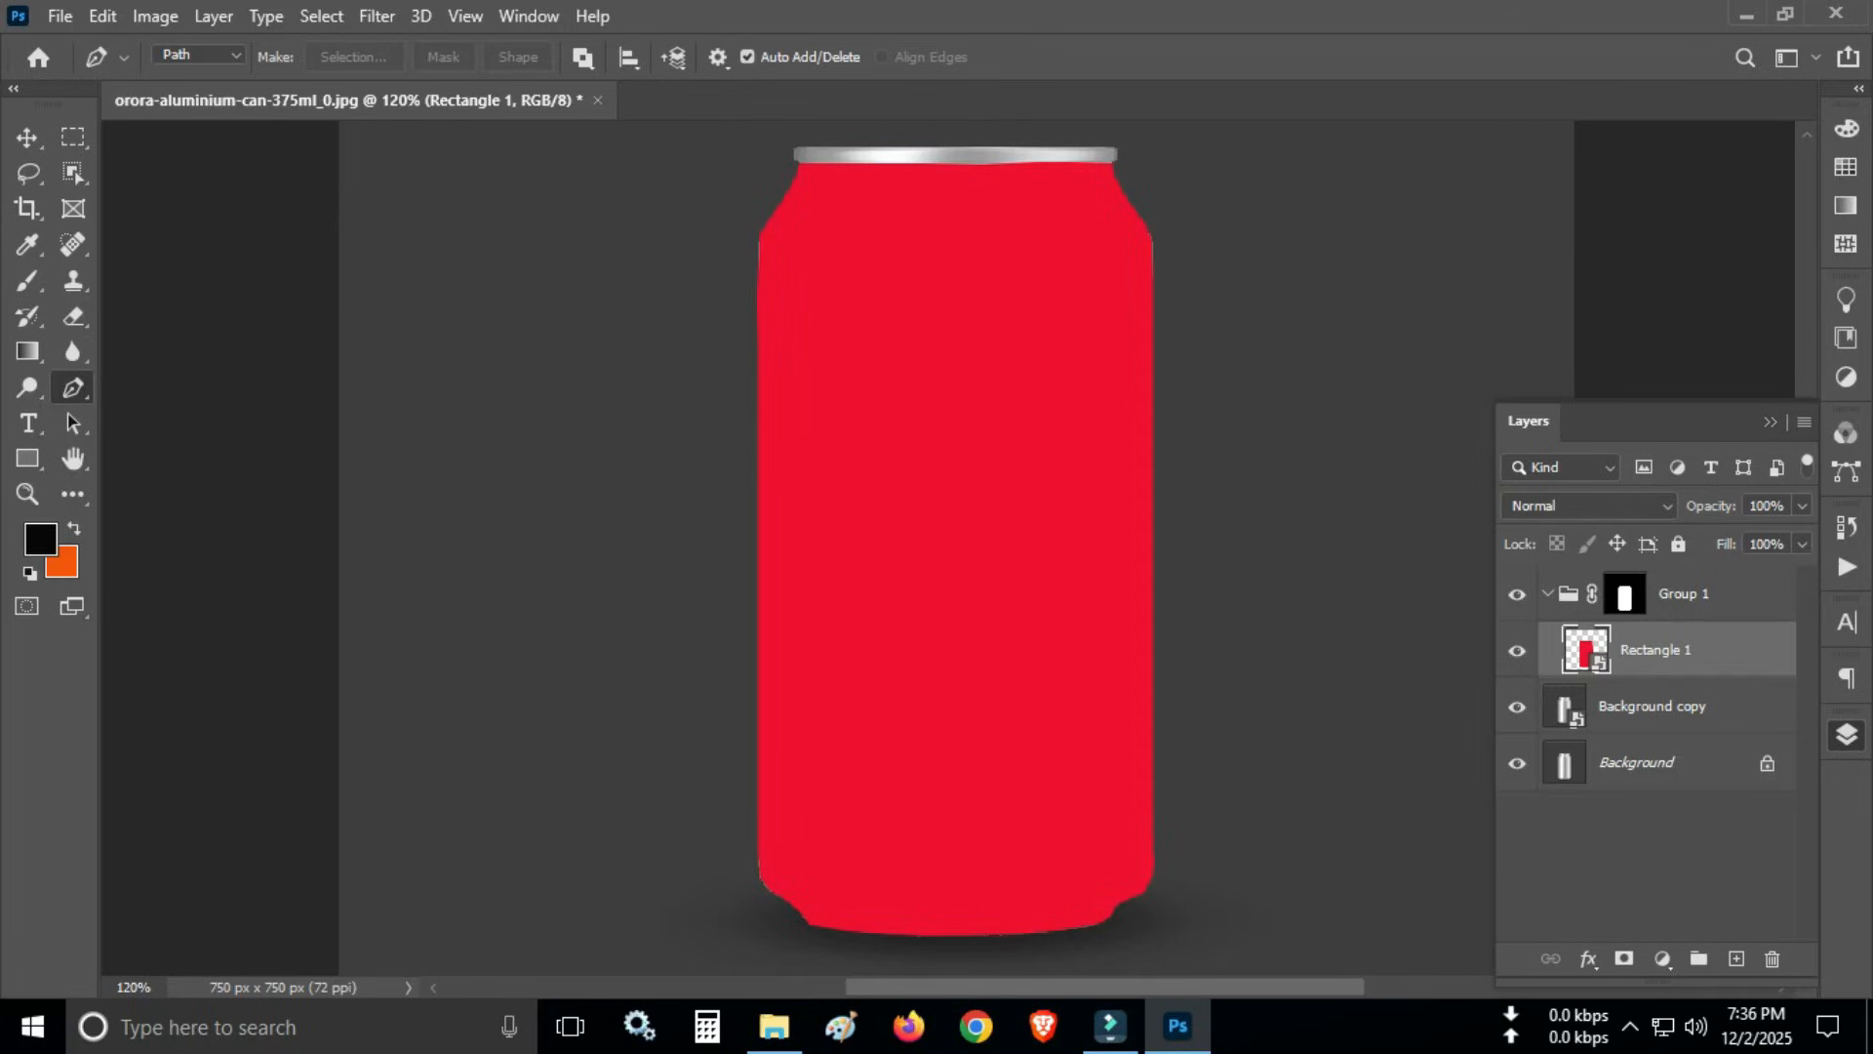
- Assign the green colour label to Group 1
{"action": "left_click", "coordinate": [1627, 594]}
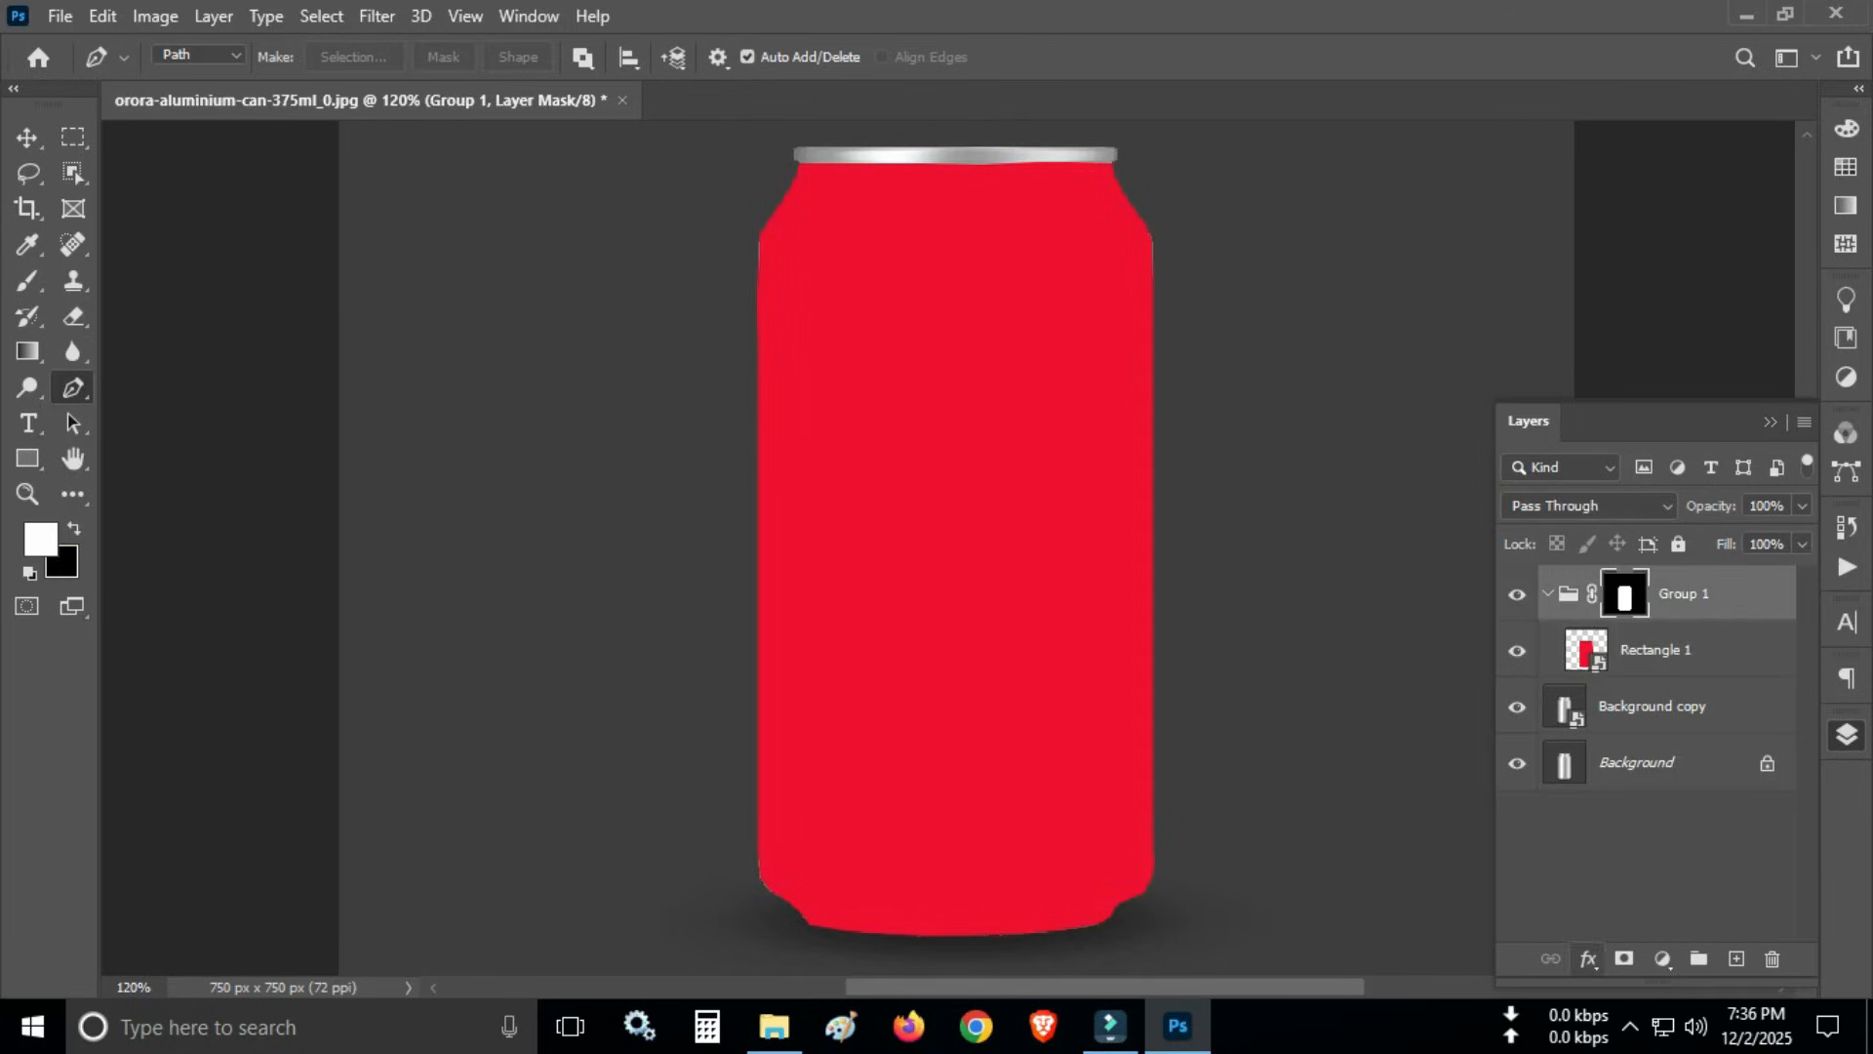
{"action": "left_click", "coordinate": [1662, 959]}
{"action": "left_click", "coordinate": [1662, 959]}
{"action": "left_click", "coordinate": [1568, 595]}
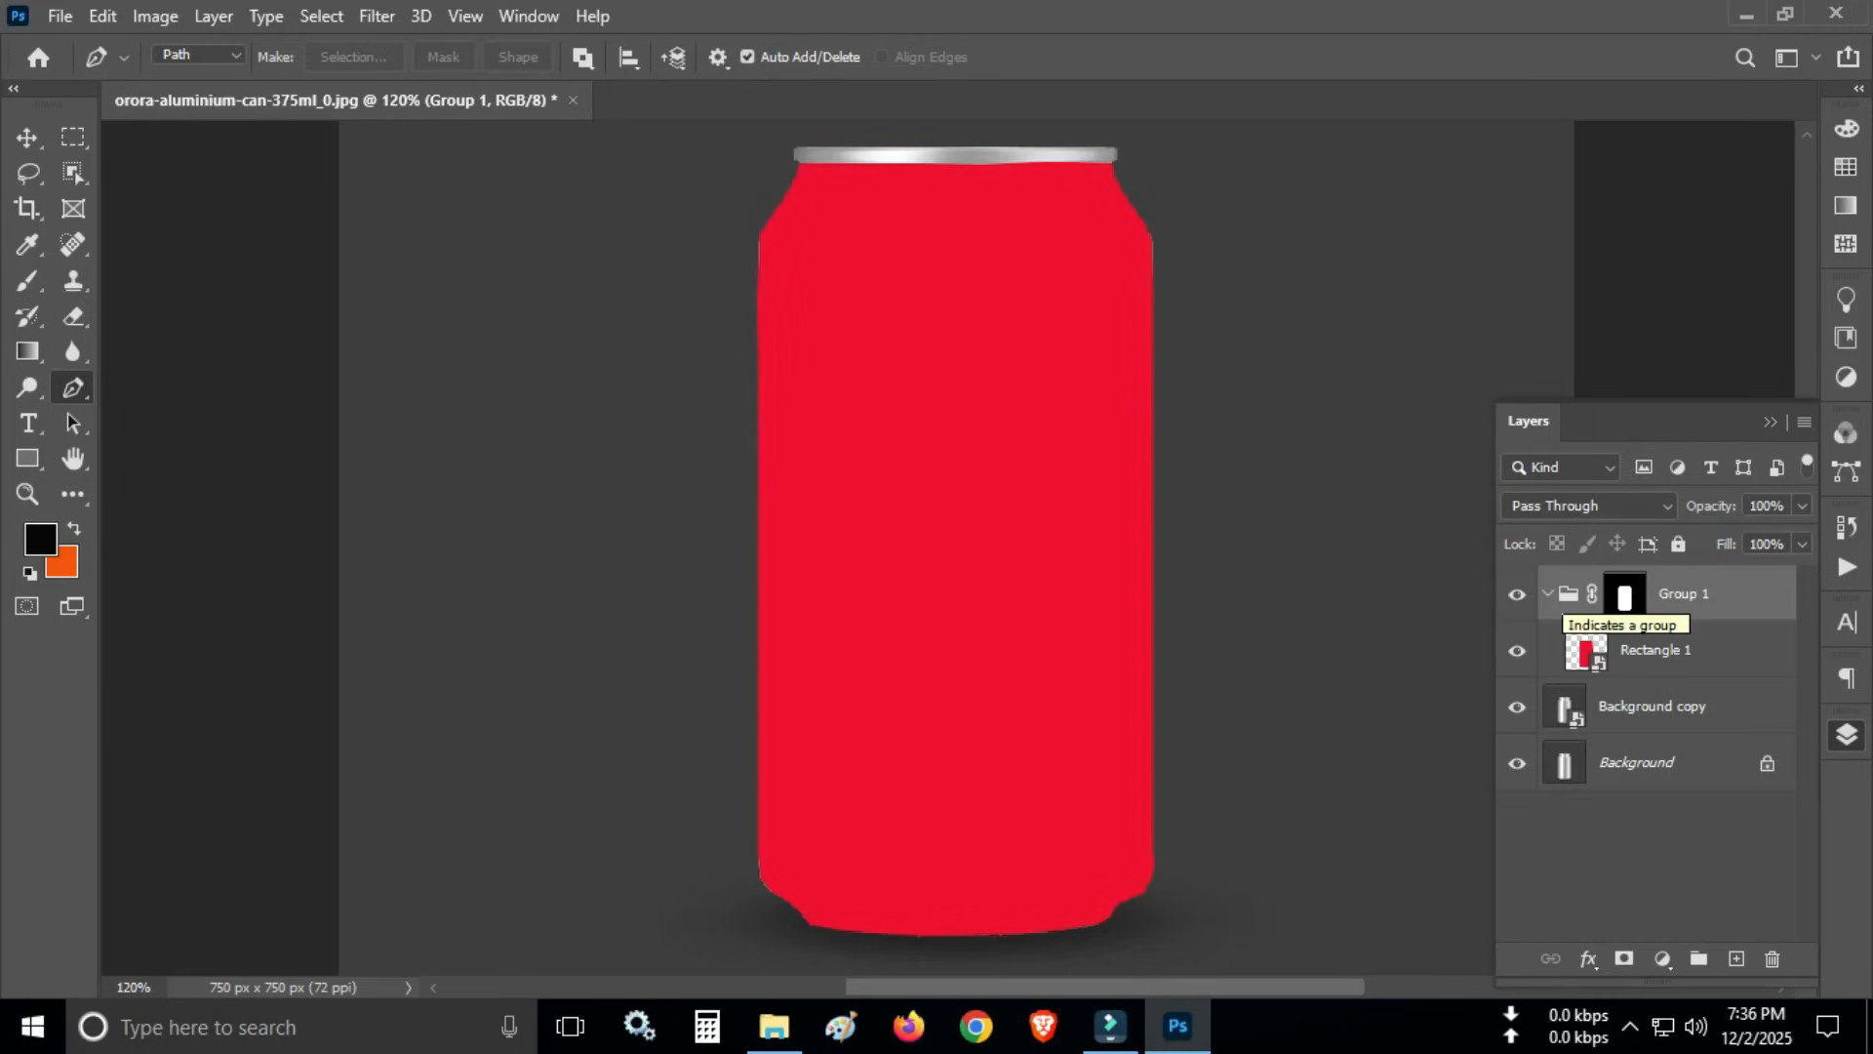
{"action": "right_click", "coordinate": [1672, 593]}
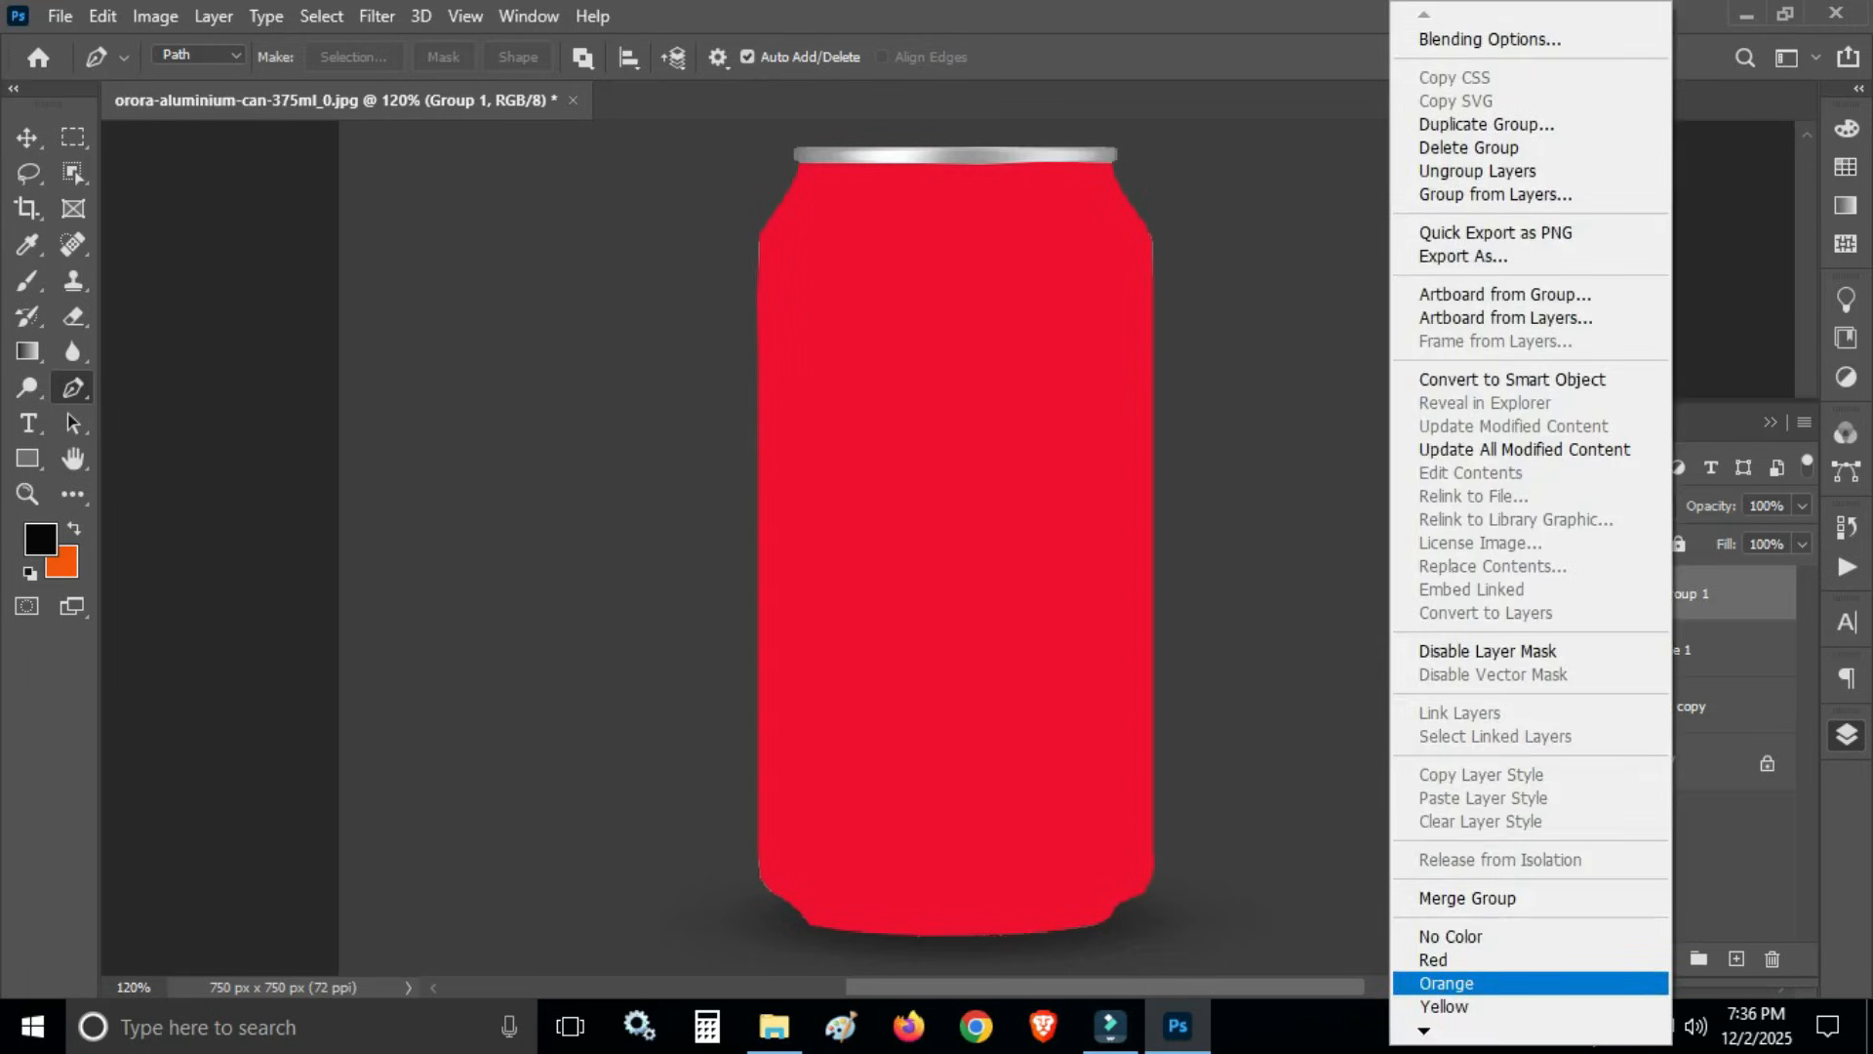
{"action": "mouse_move", "coordinate": [1426, 1031]}
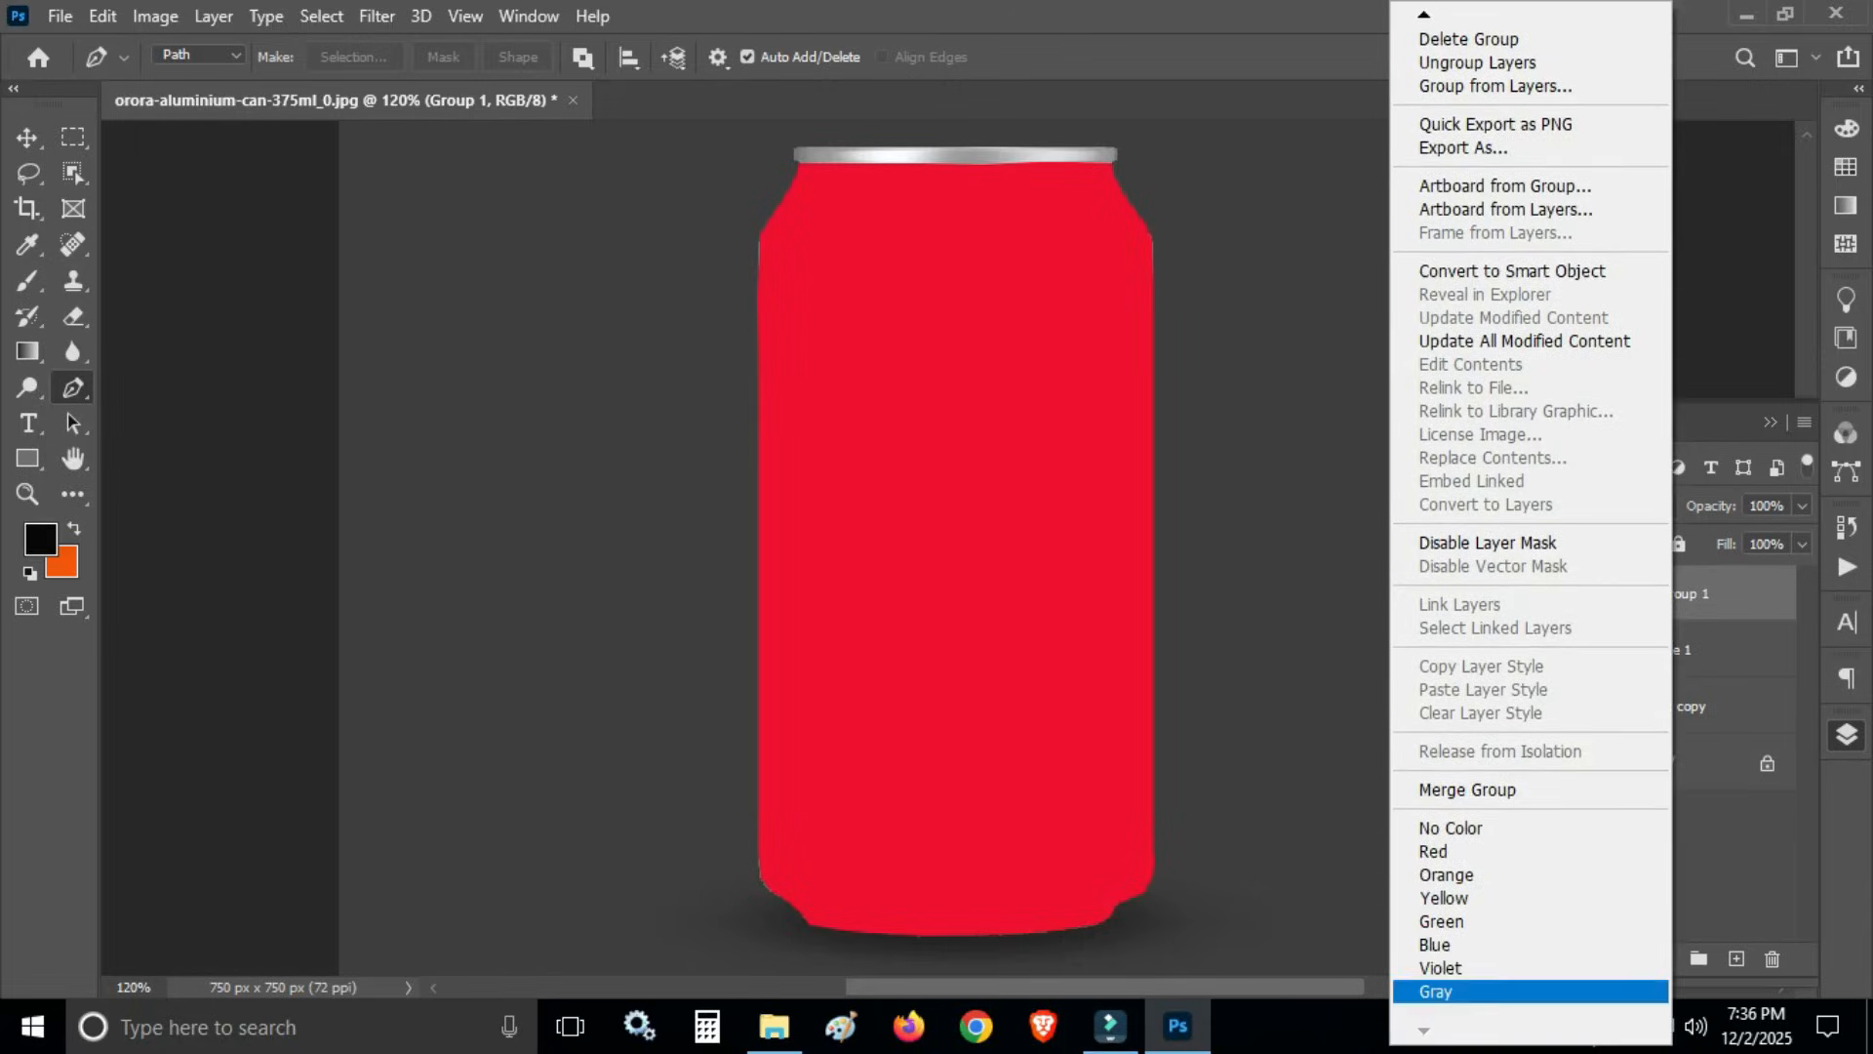
{"action": "left_click", "coordinate": [1444, 915]}
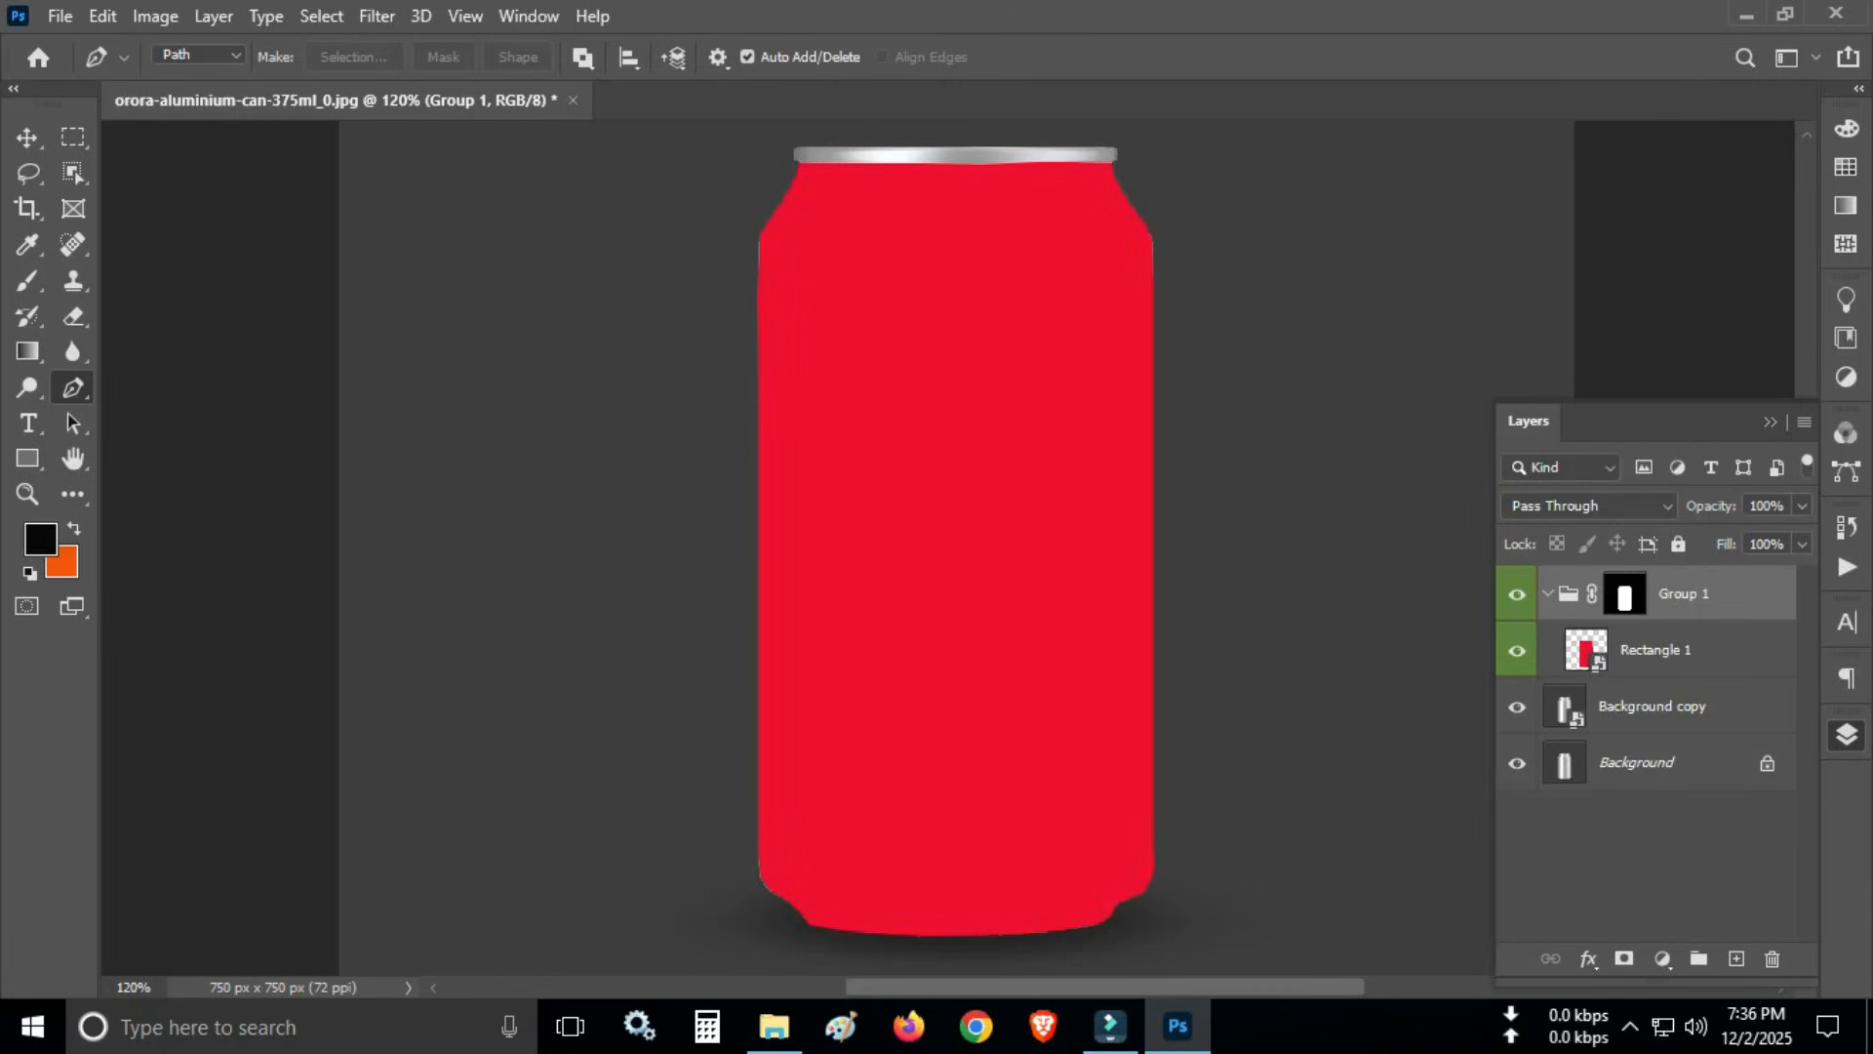
- Open the contents of the Rectangle 1 smart object for editing
{"action": "left_click", "coordinate": [1662, 651]}
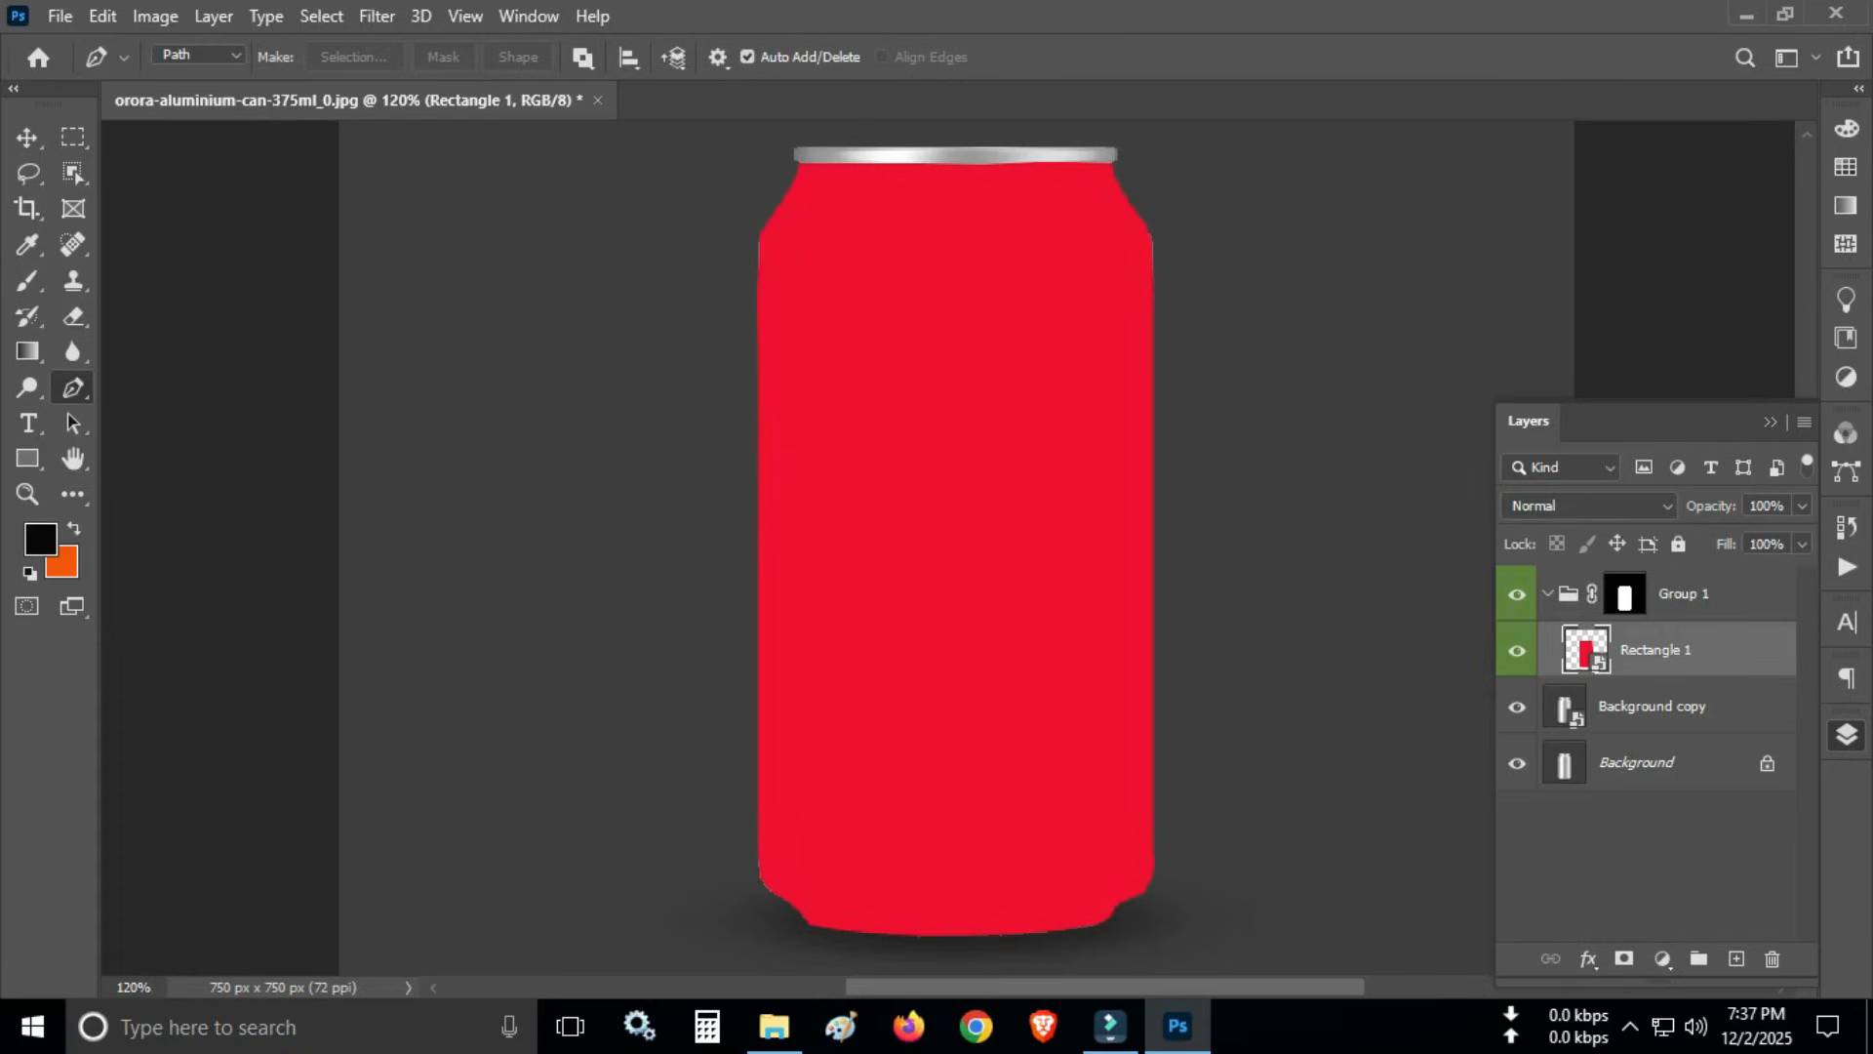
{"action": "double_click", "coordinate": [1655, 649]}
{"action": "key", "text": "Return"}
{"action": "double_click", "coordinate": [1586, 650]}
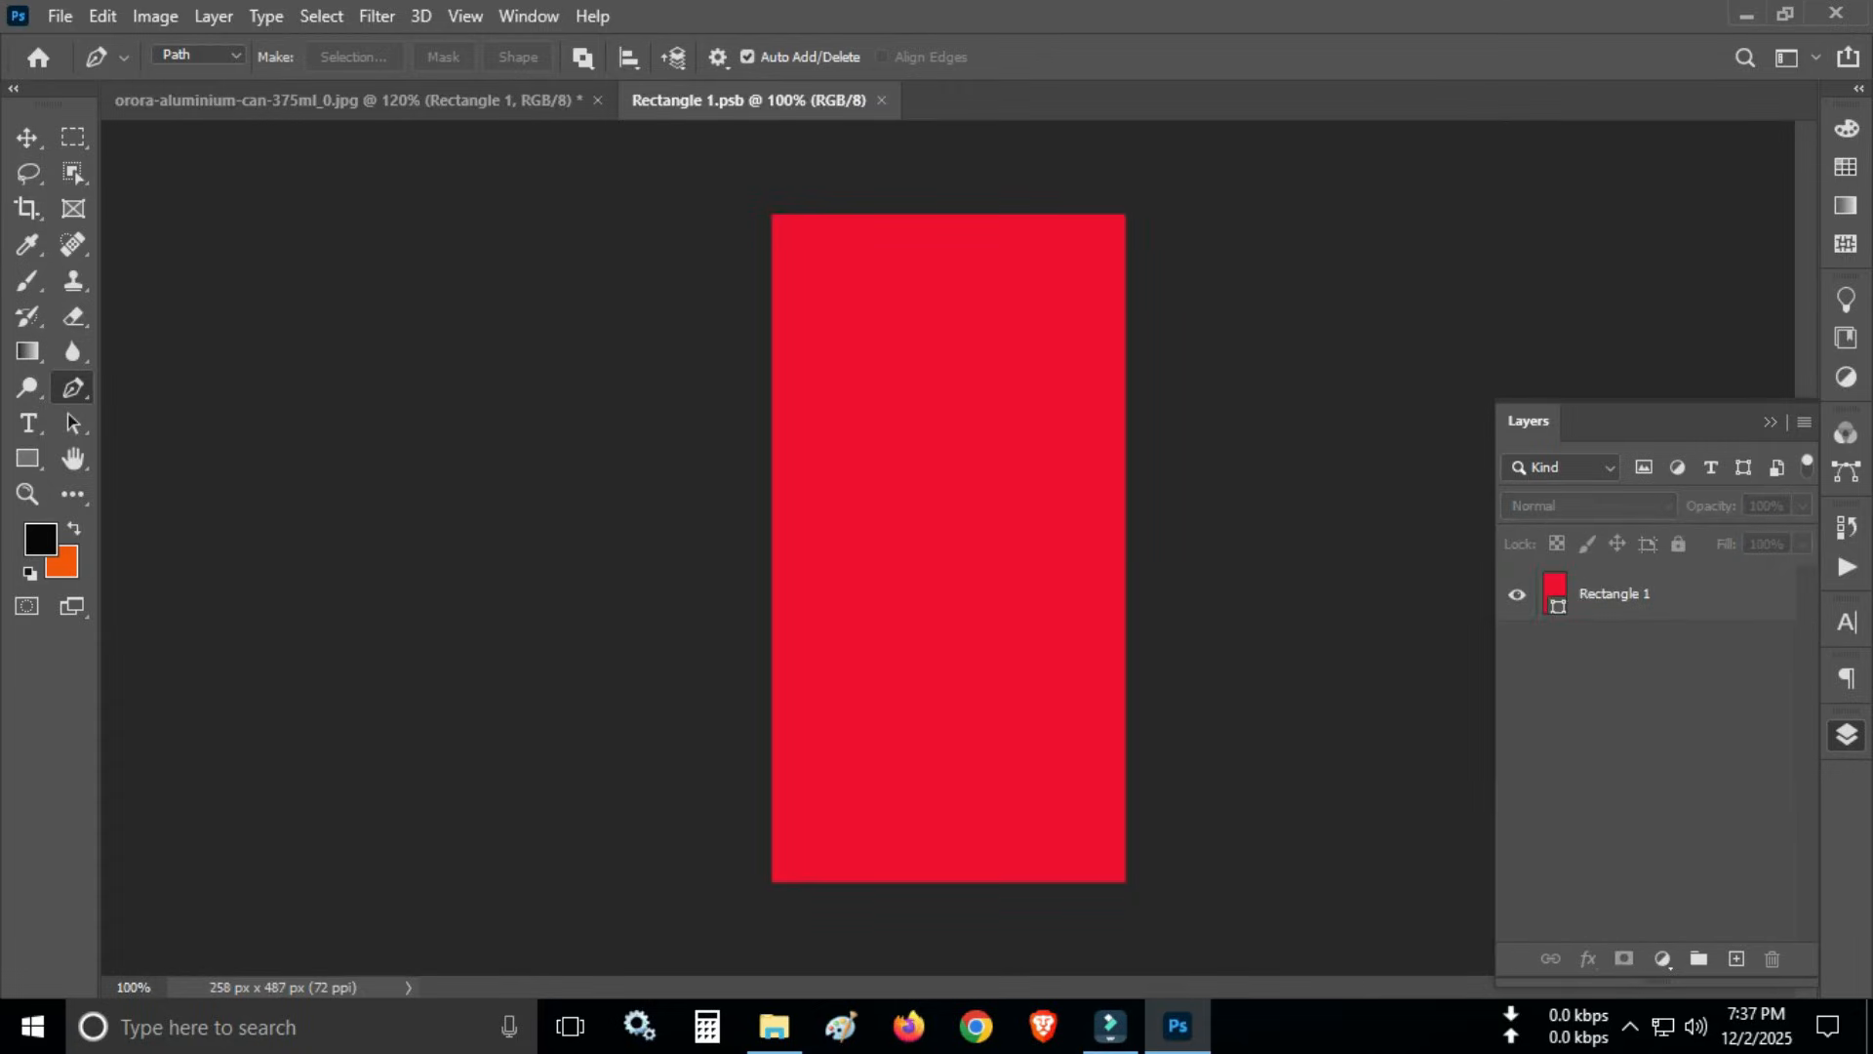
- Place Untitled-1.png from the New folder into the label document and scale it to 52.82% so it covers the whole canvas
{"action": "left_click", "coordinate": [774, 1025]}
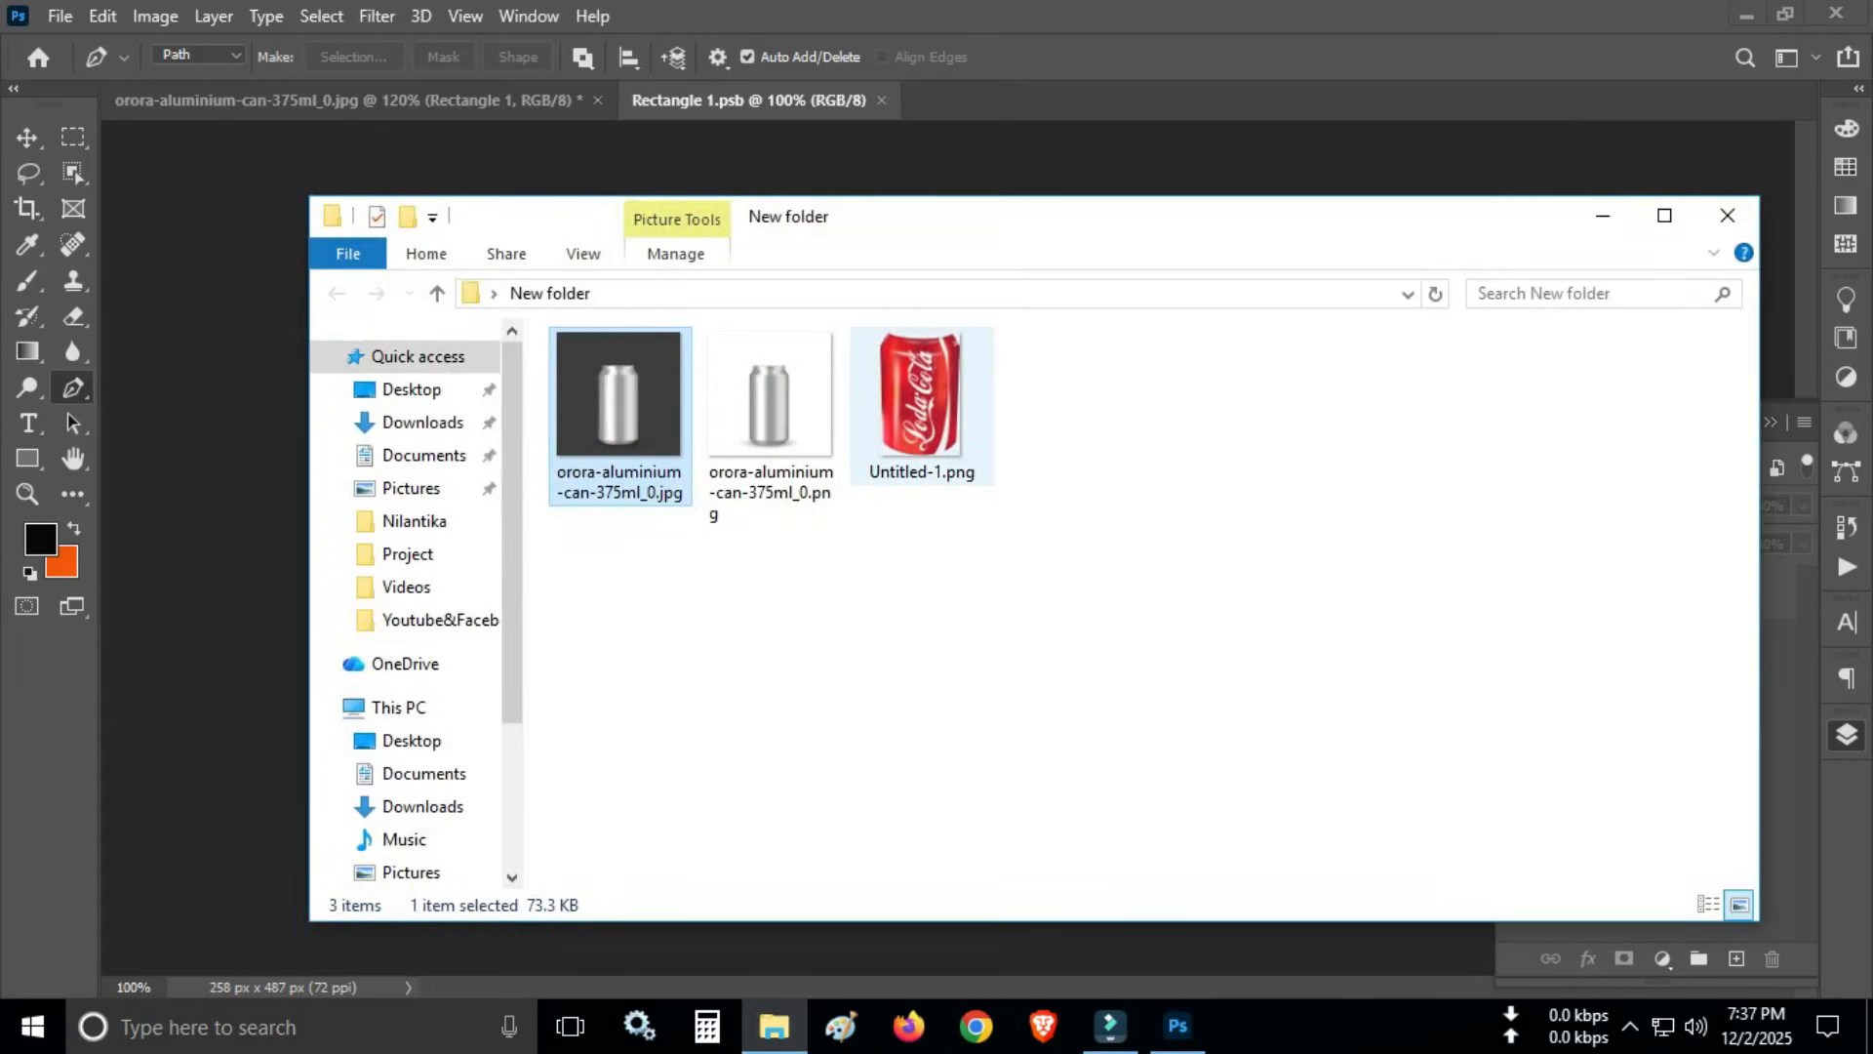
{"action": "left_click_drag", "start_coordinate": [922, 405], "coordinate": [995, 664]}
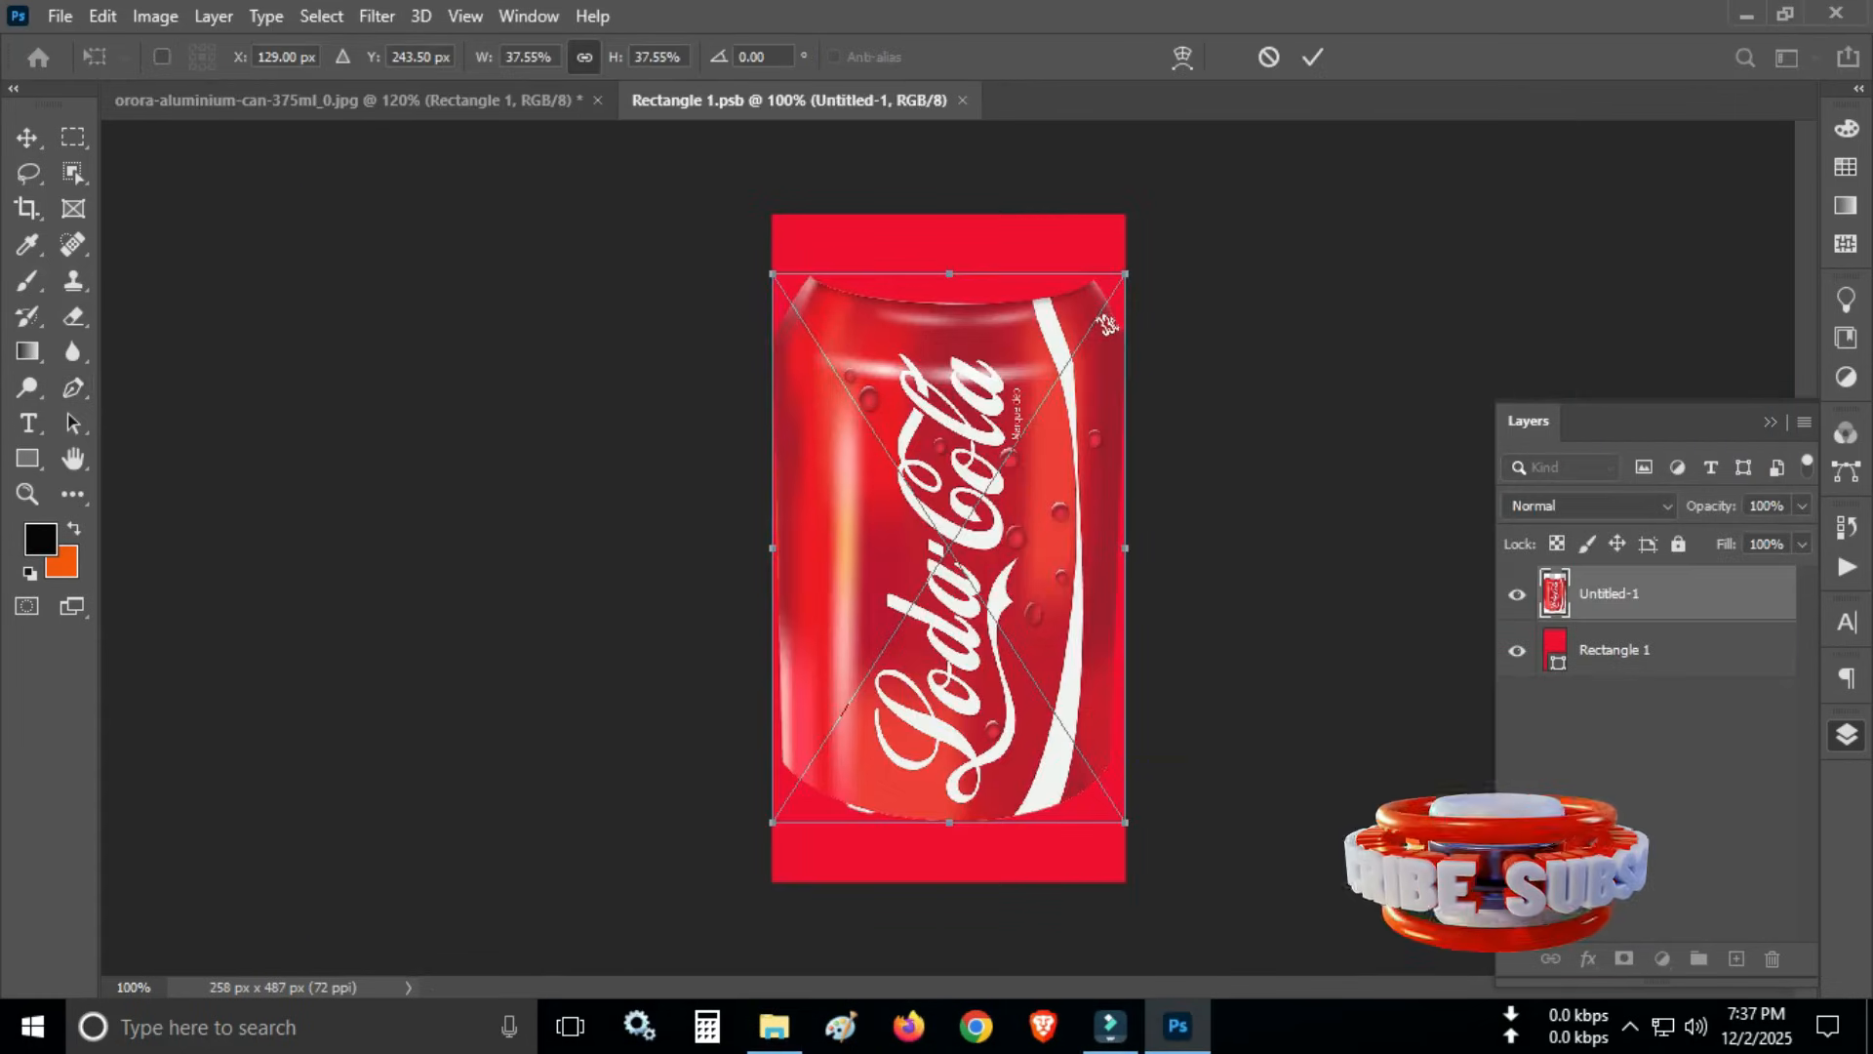
{"action": "left_click_drag", "start_coordinate": [1107, 324], "coordinate": [1133, 224]}
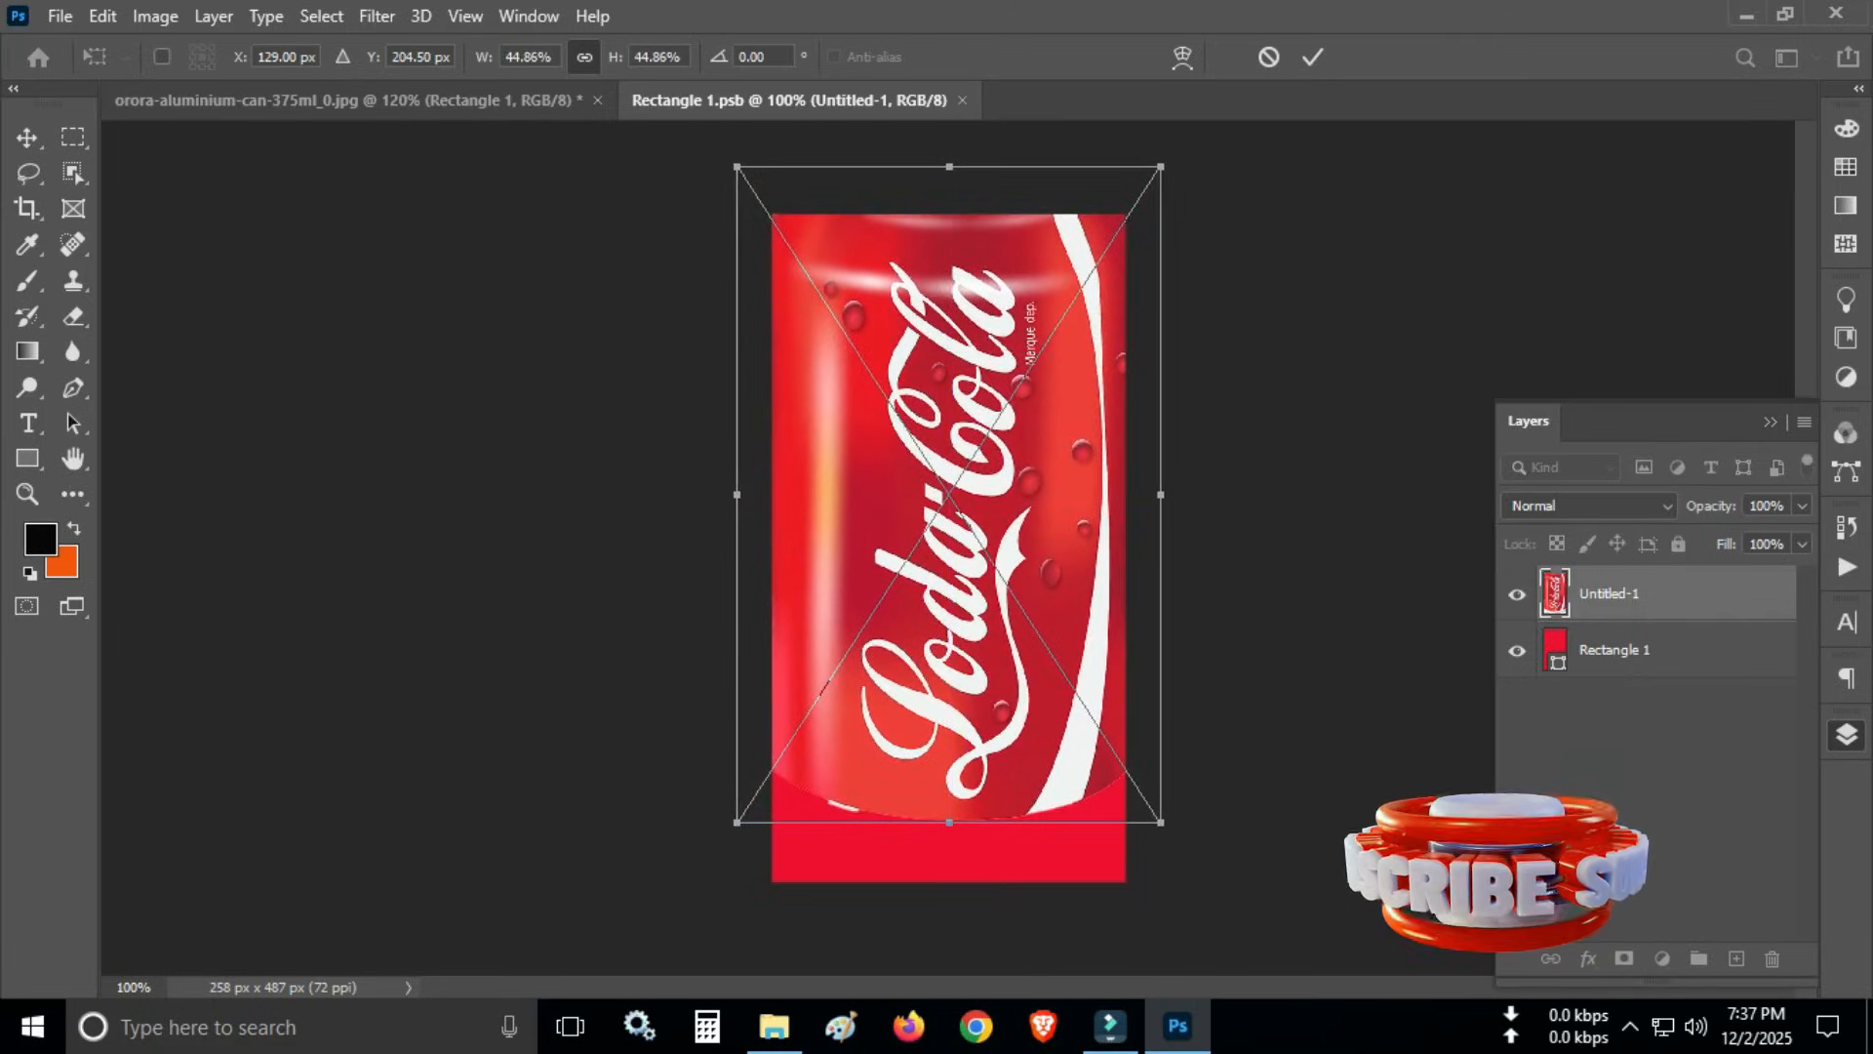
{"action": "left_click_drag", "start_coordinate": [949, 822], "coordinate": [949, 939]}
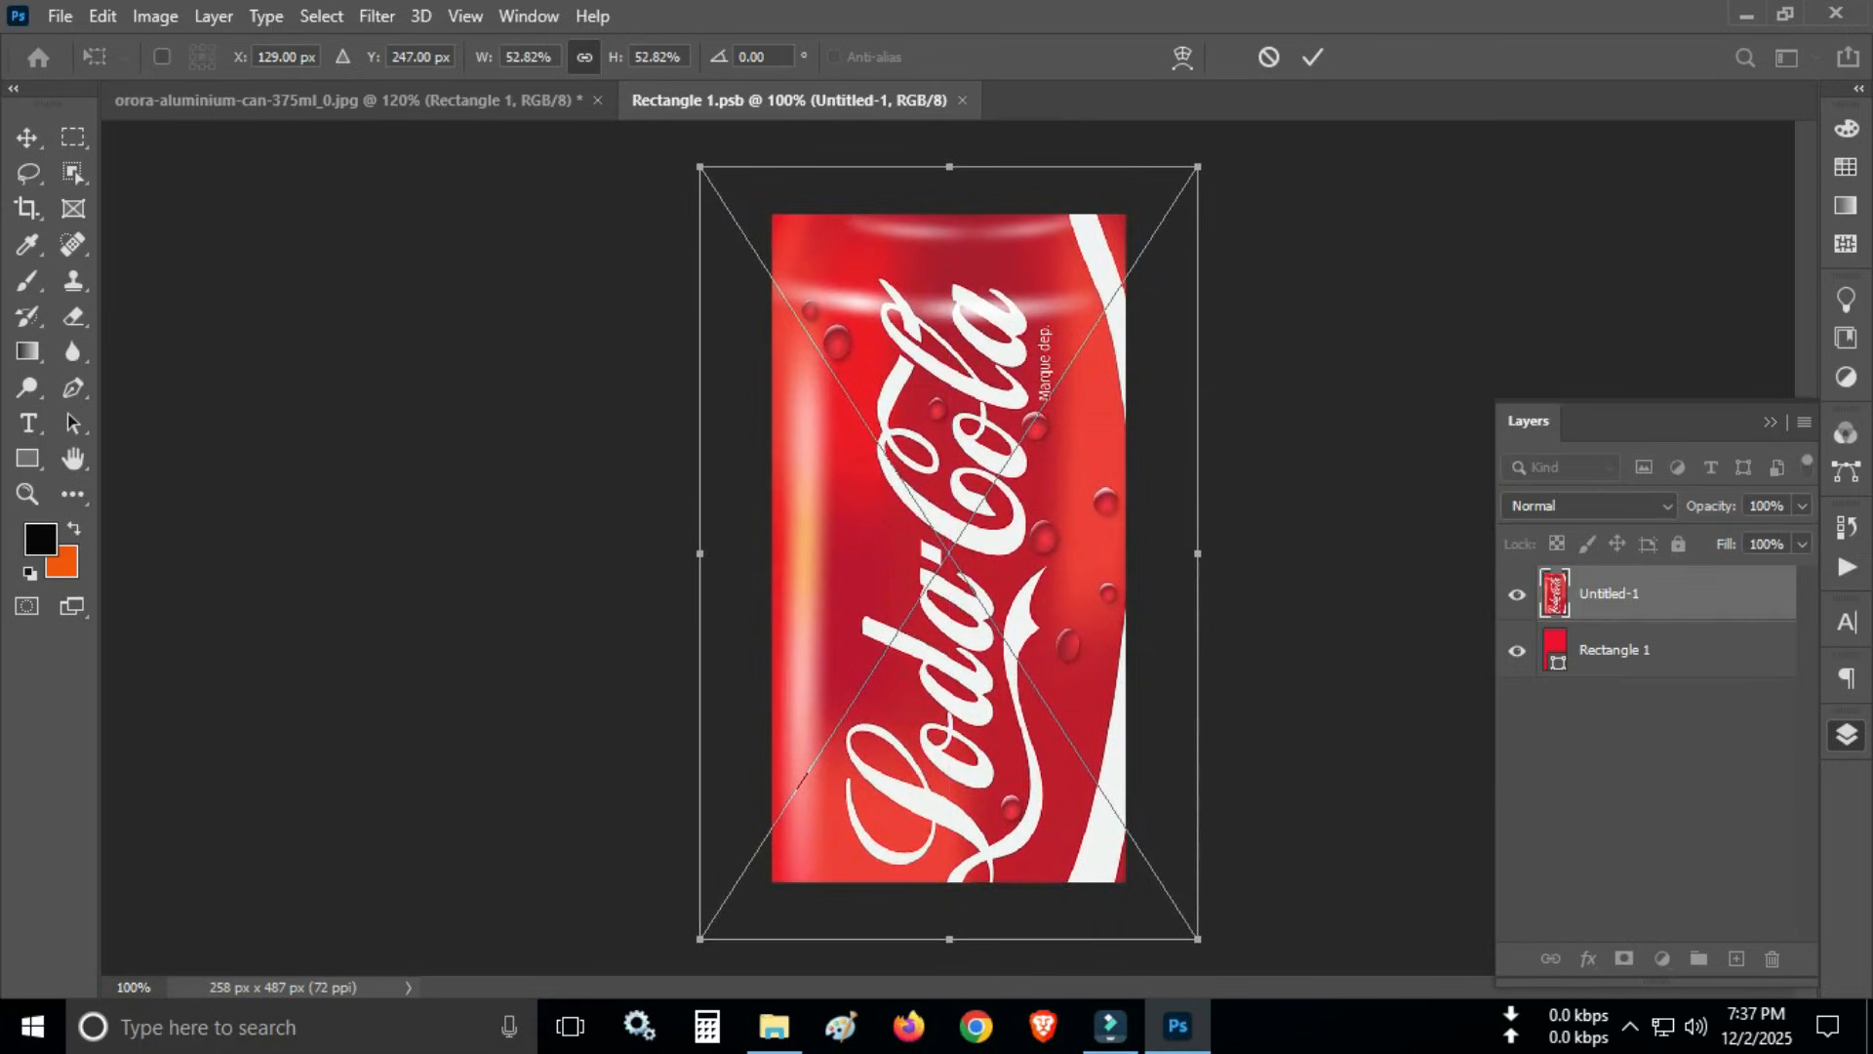
{"action": "left_click", "coordinate": [73, 136]}
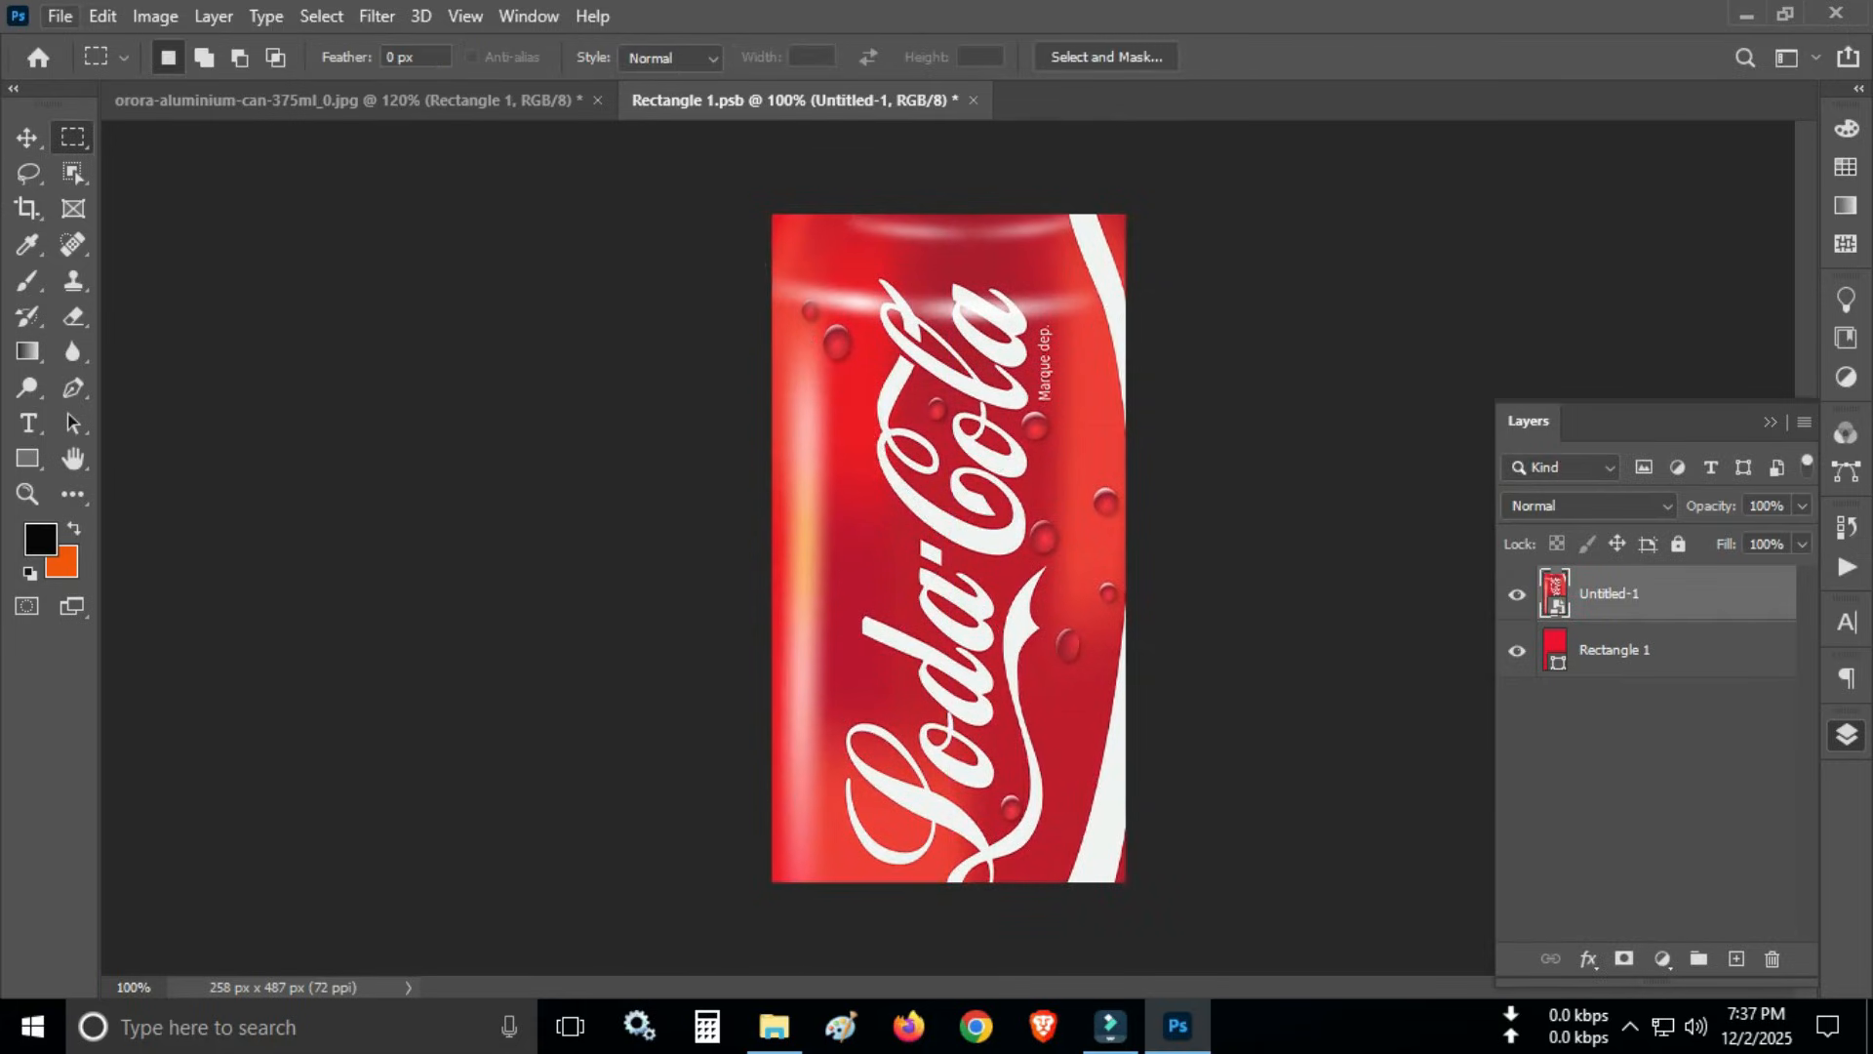
- Save the edited Rectangle 1.psb contents and close that document to update the can label
{"action": "left_click", "coordinate": [59, 15]}
{"action": "left_click", "coordinate": [78, 313]}
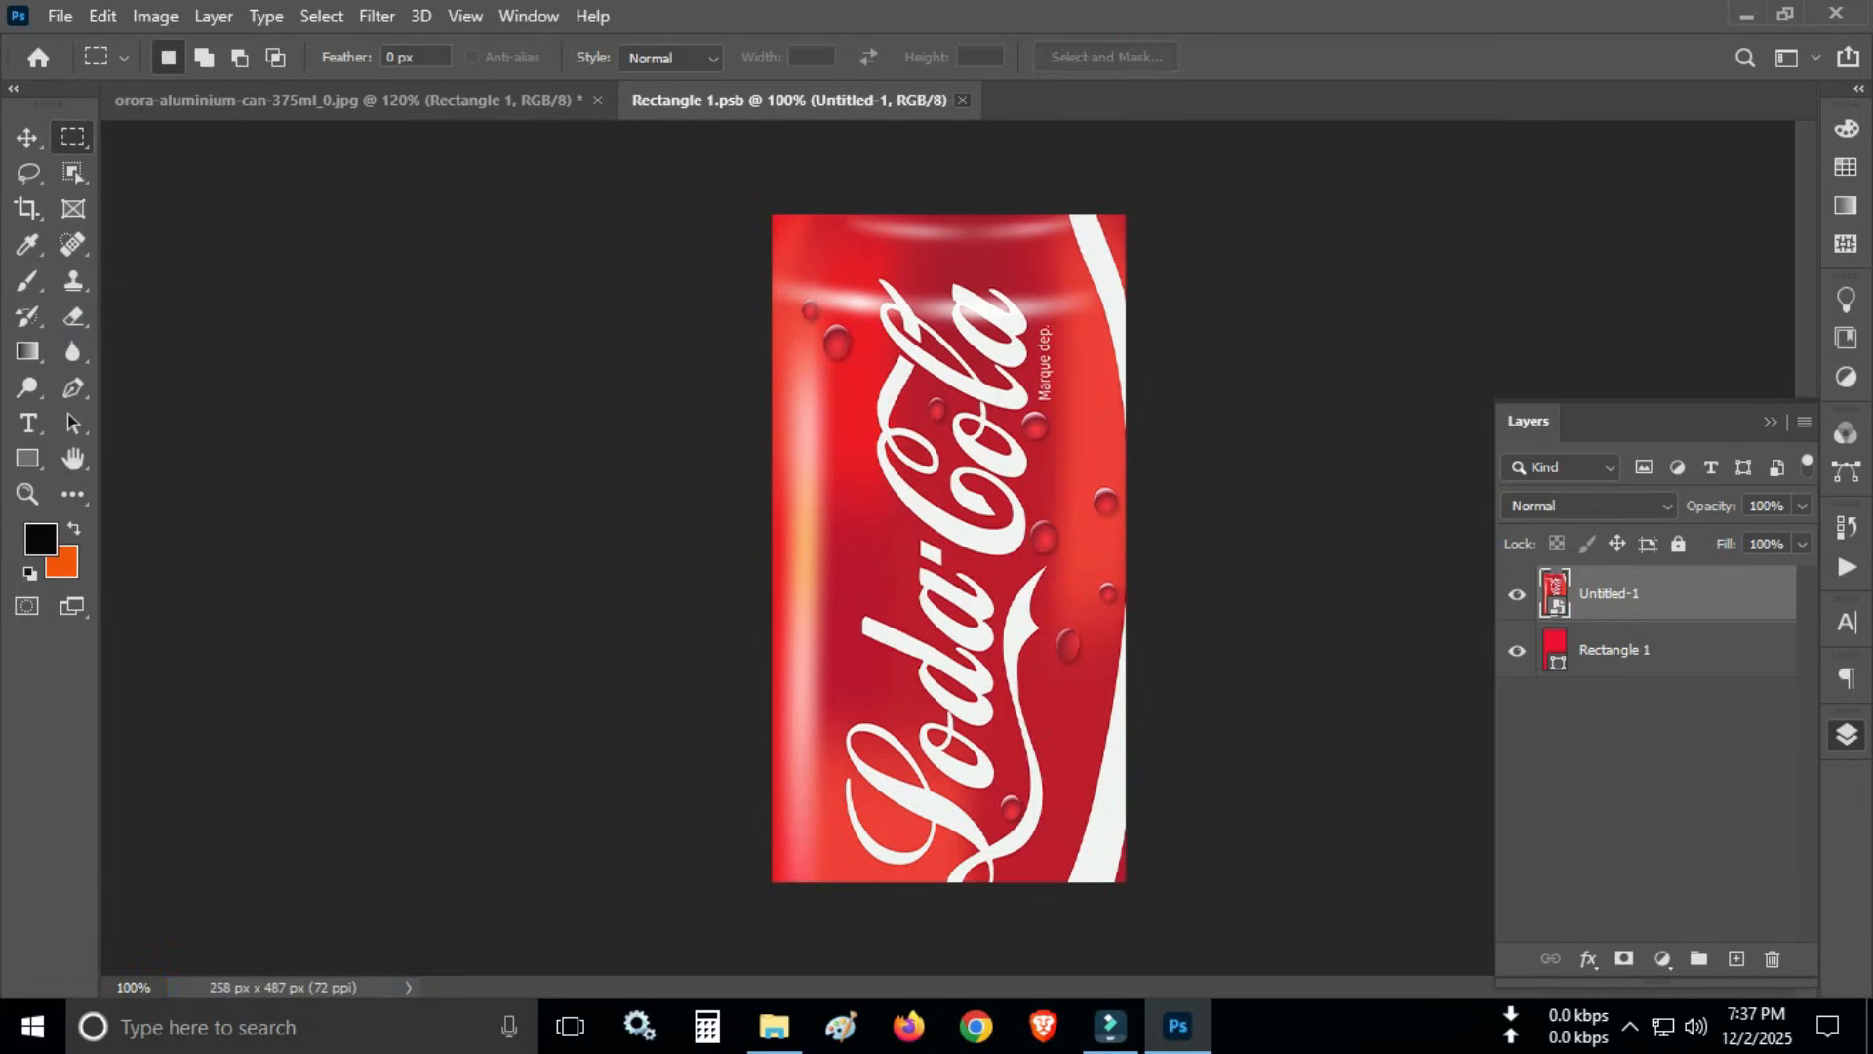
{"action": "left_click", "coordinate": [961, 100]}
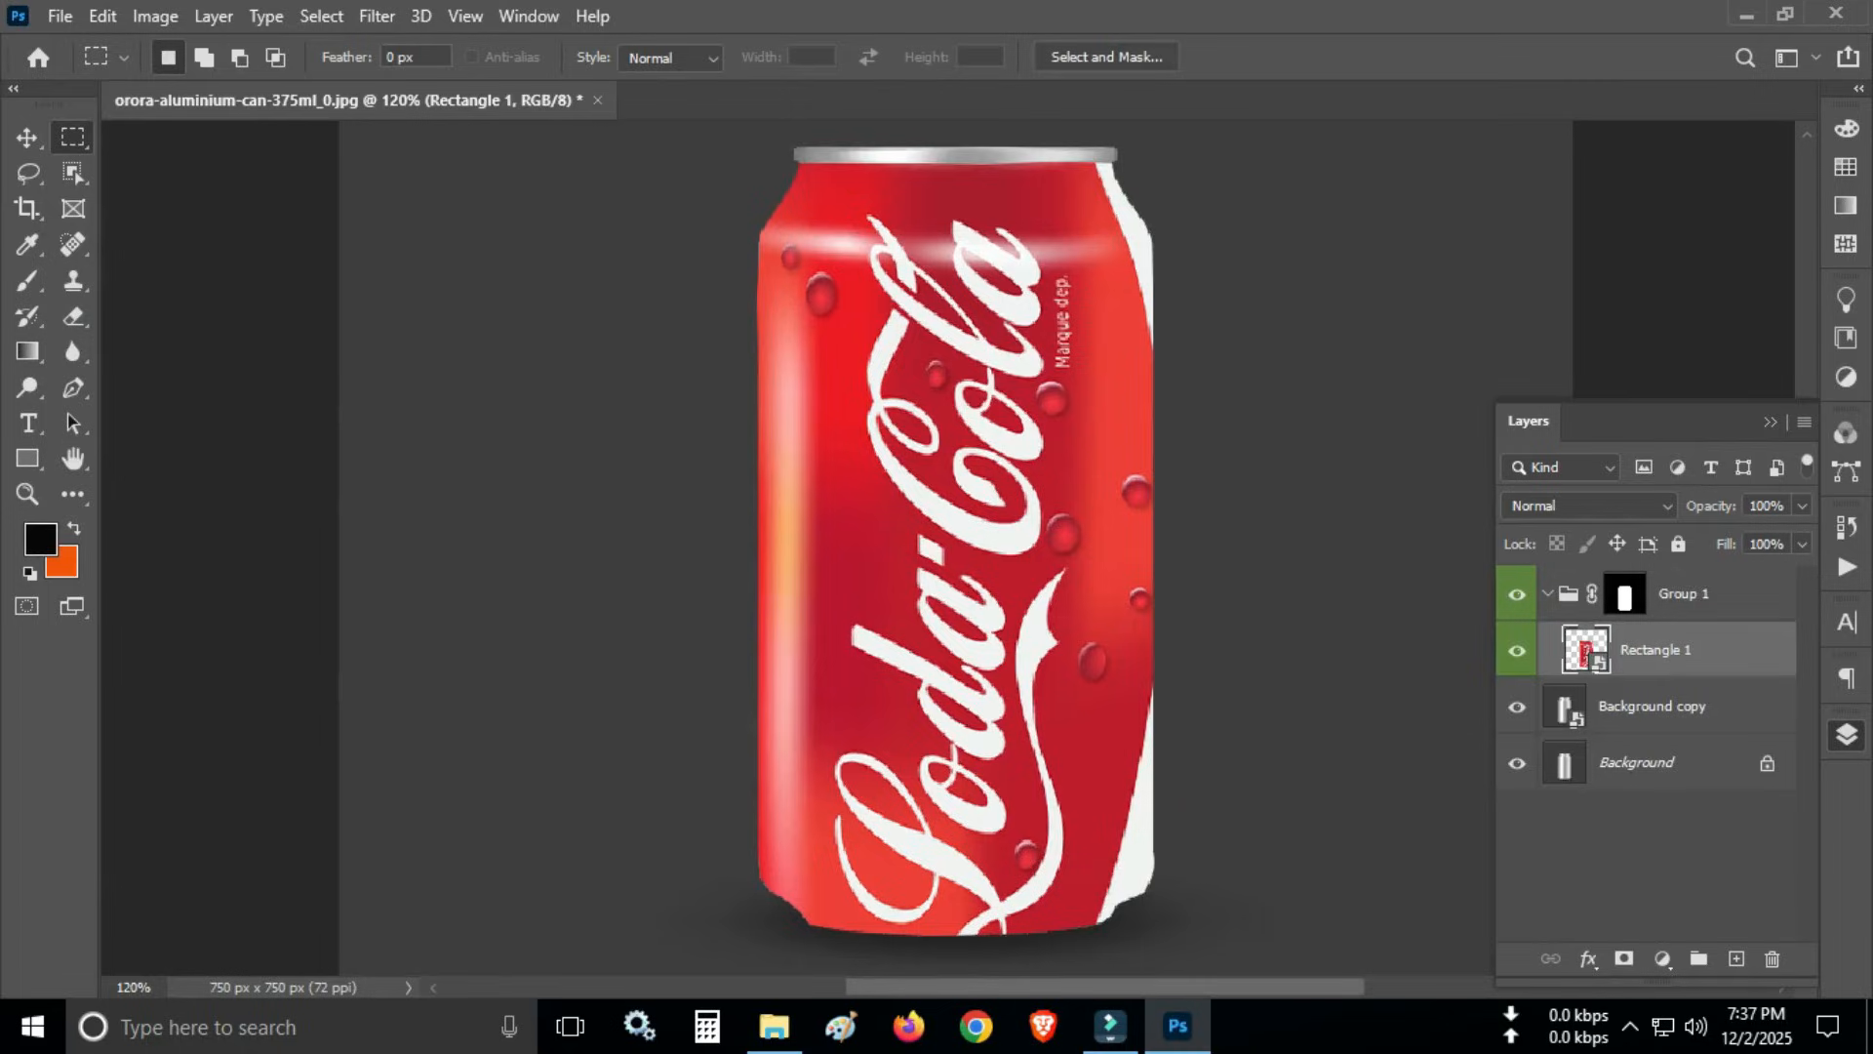
- Set the Rectangle 1 layer's blend mode to Linear Burn
{"action": "left_click", "coordinate": [1588, 505]}
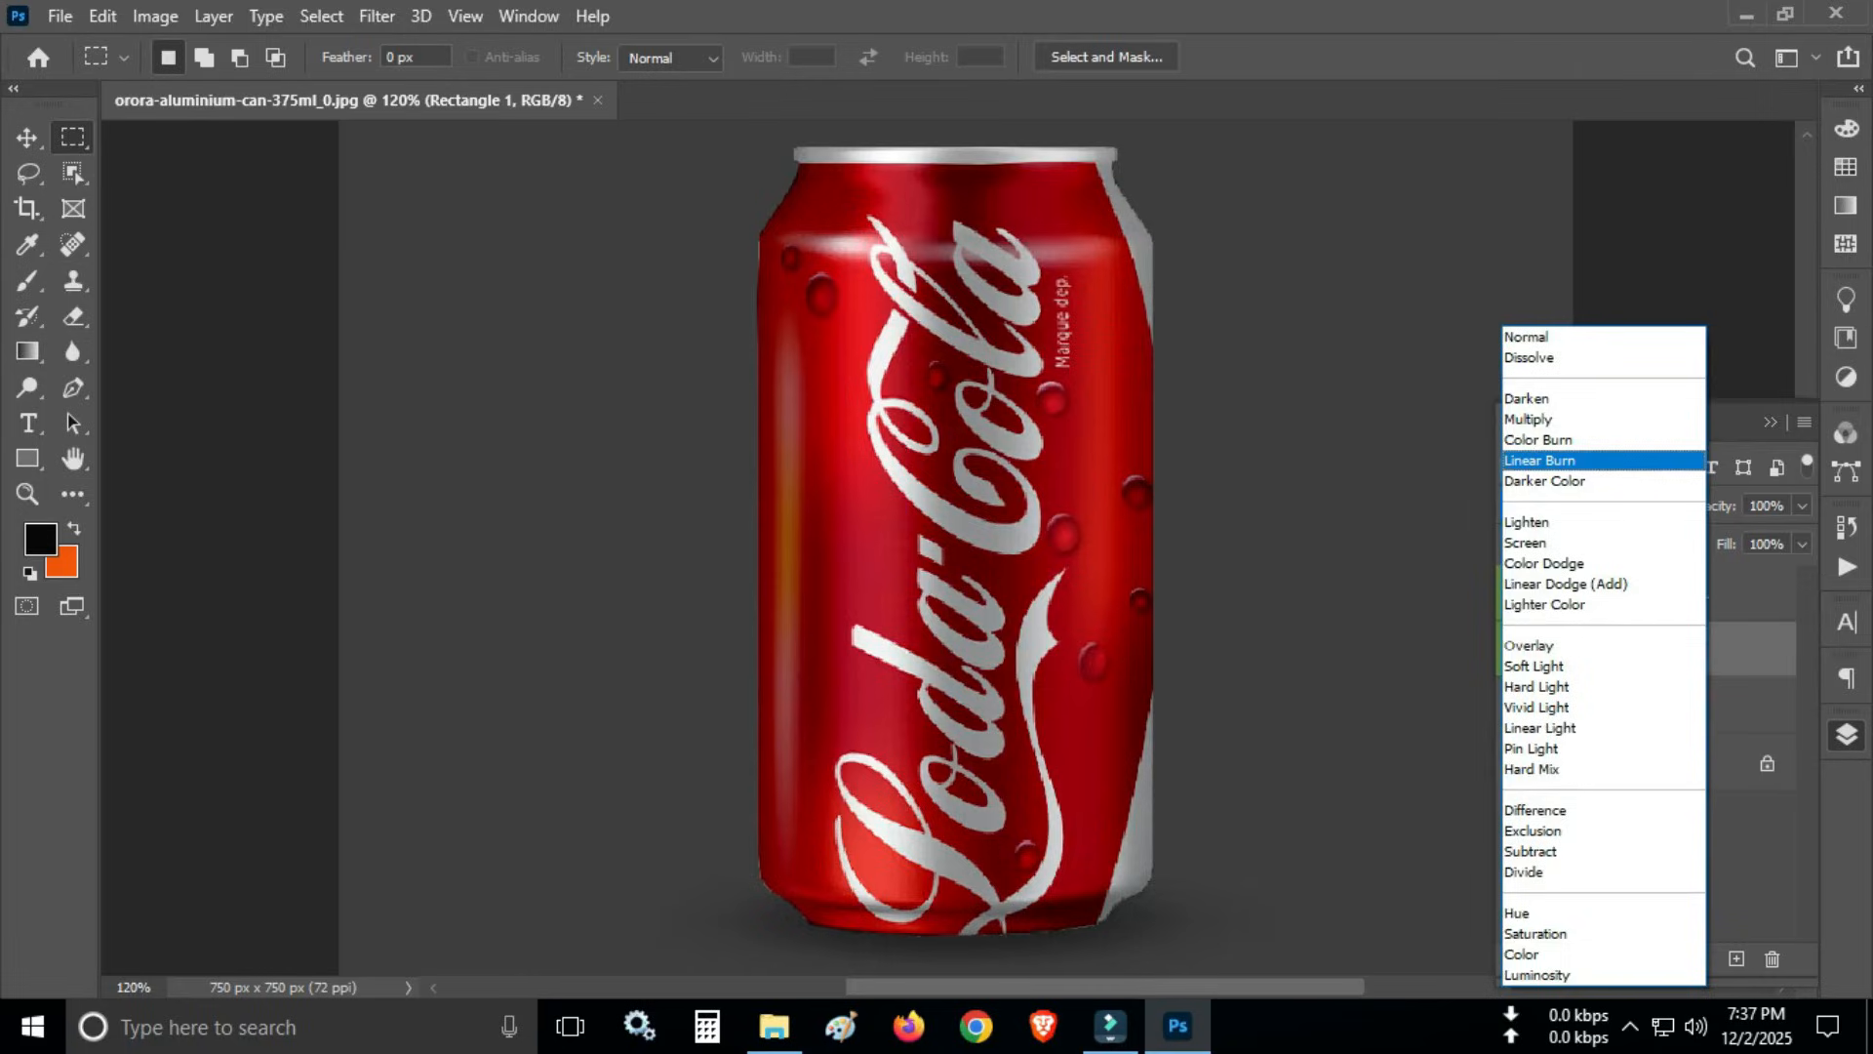
{"action": "key", "text": "Return"}
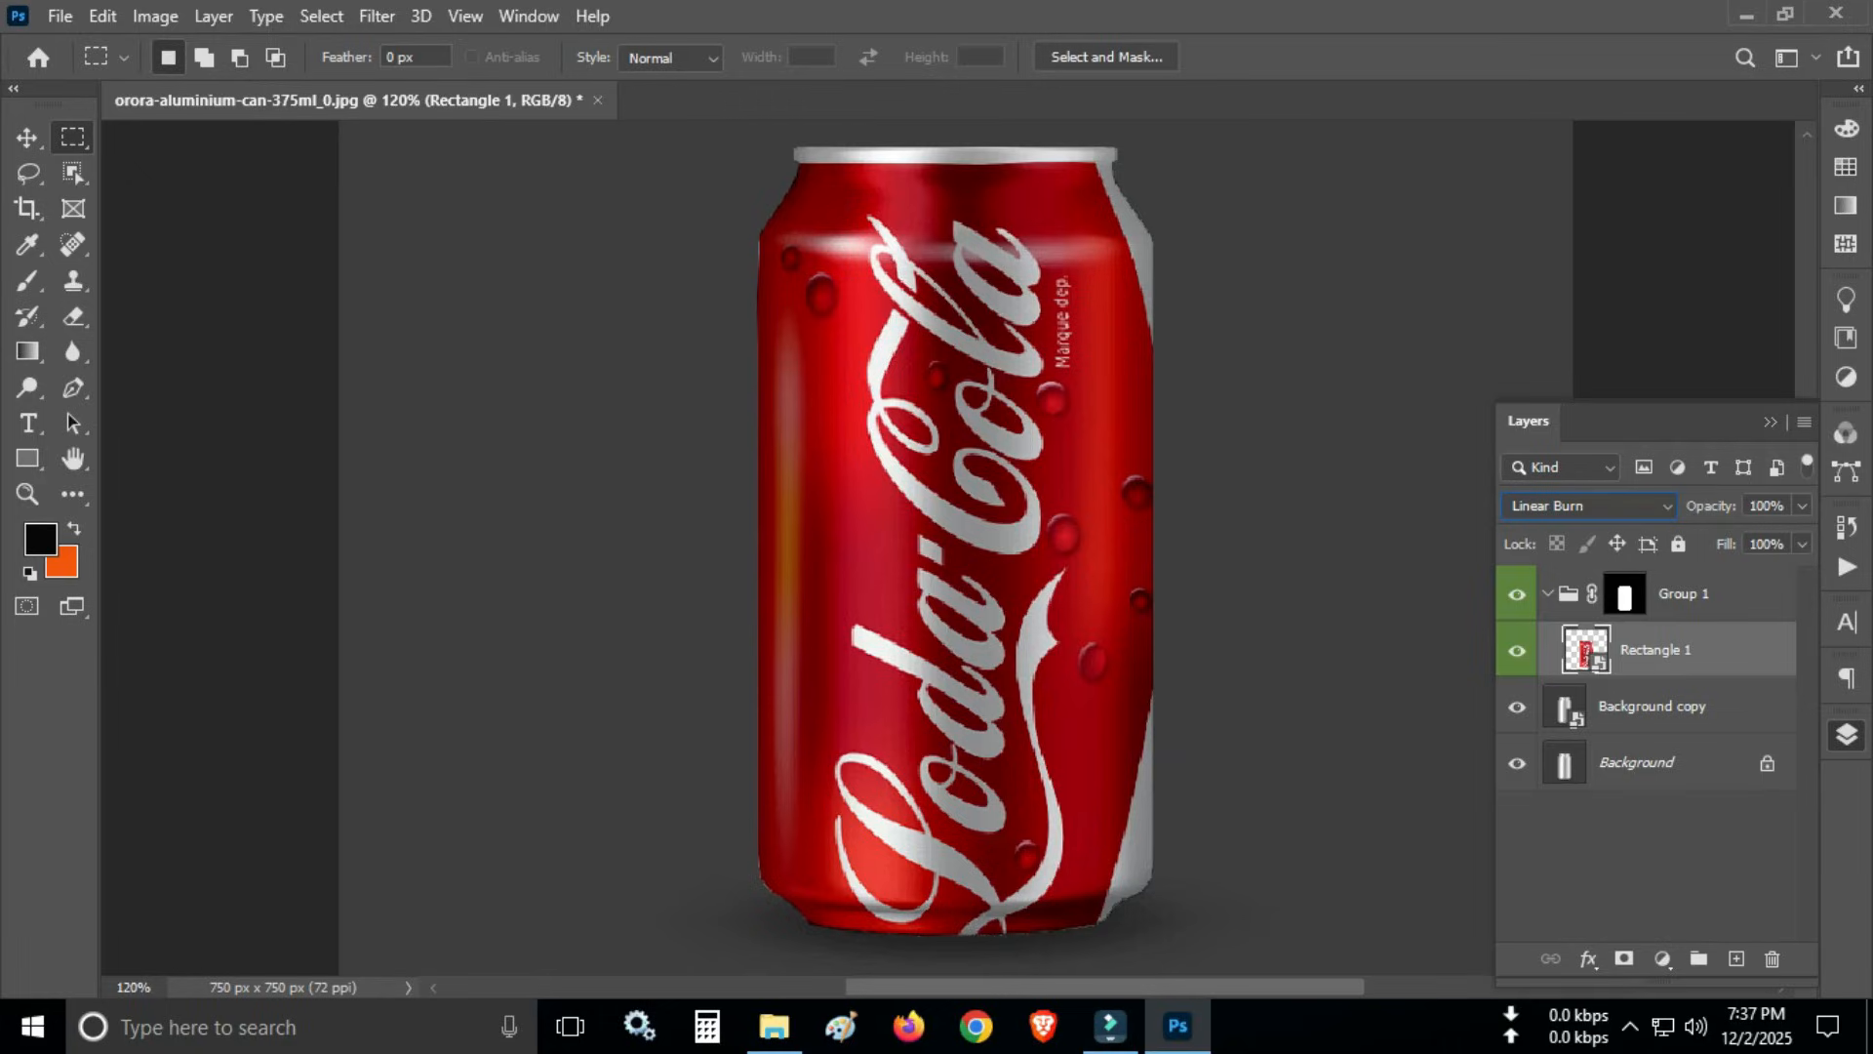
- Hide Group 1 and apply a Camera Raw Filter to the Background copy layer with Exposure -1.60 and Whites +27
{"action": "left_click", "coordinate": [1651, 706]}
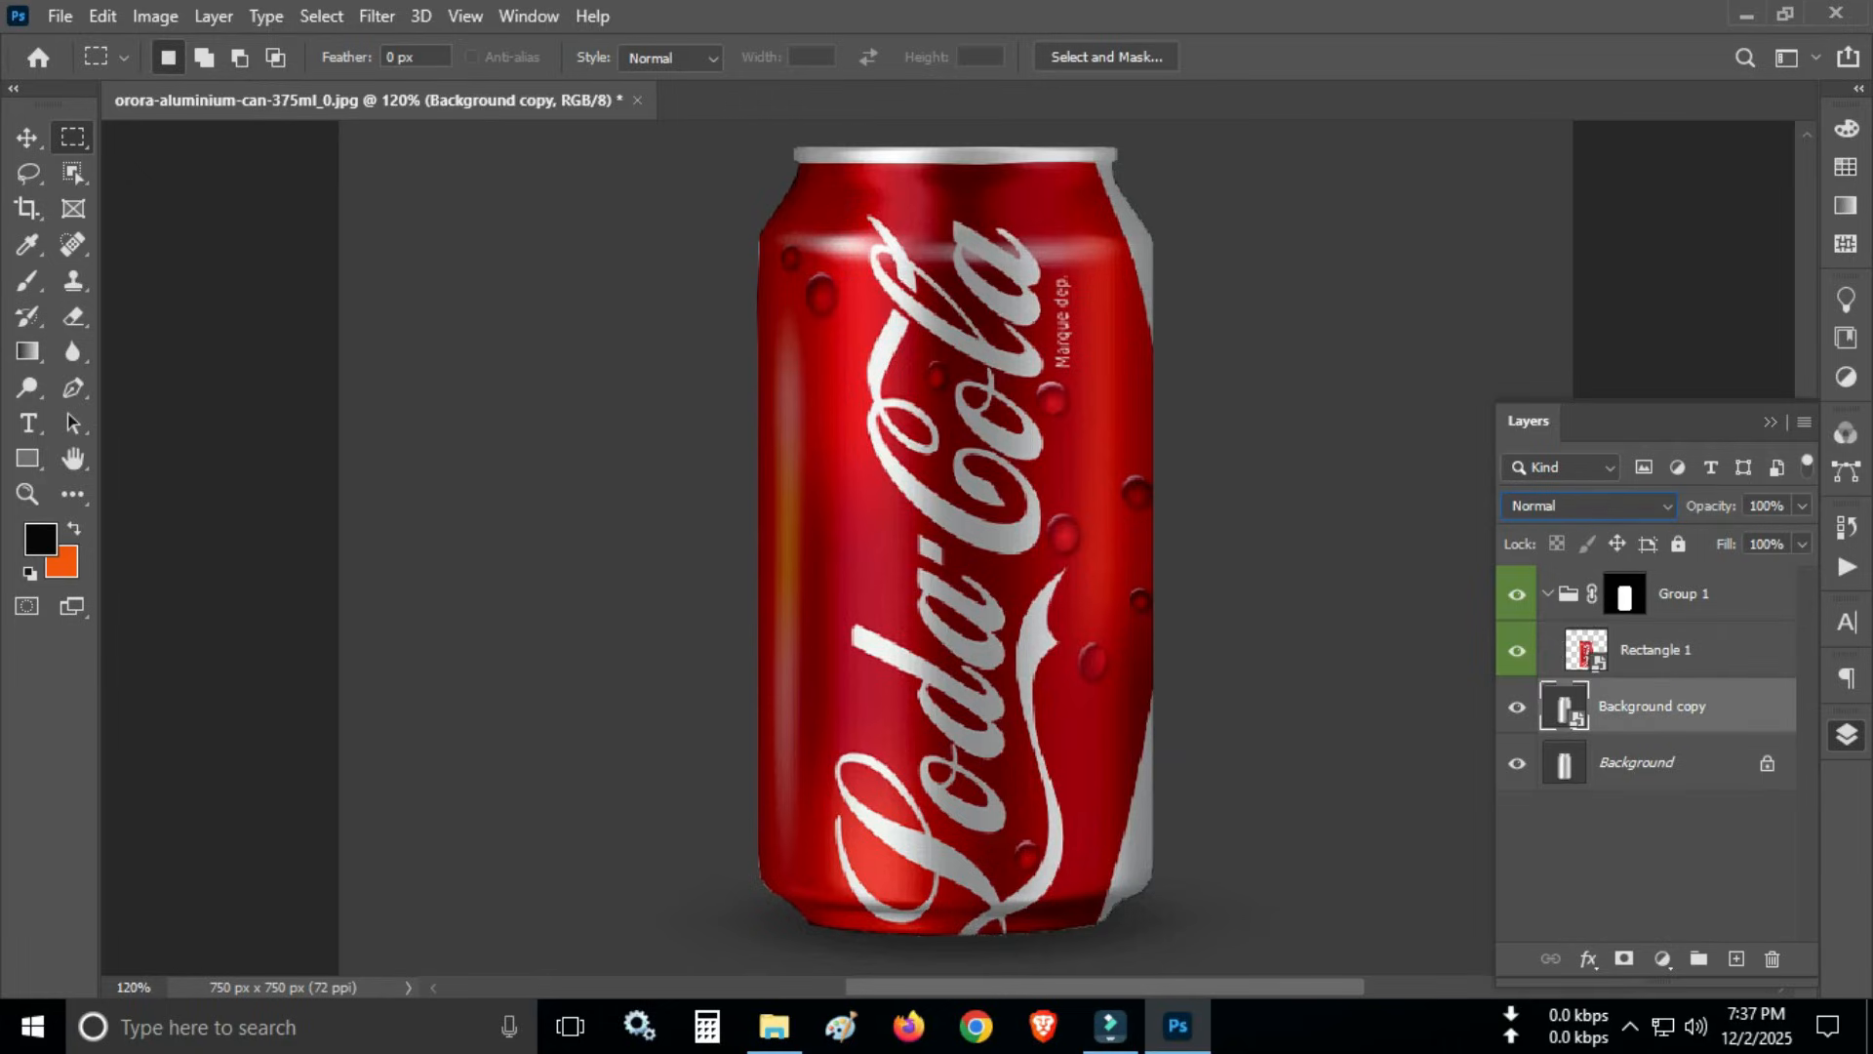
{"action": "left_click", "coordinate": [1515, 594]}
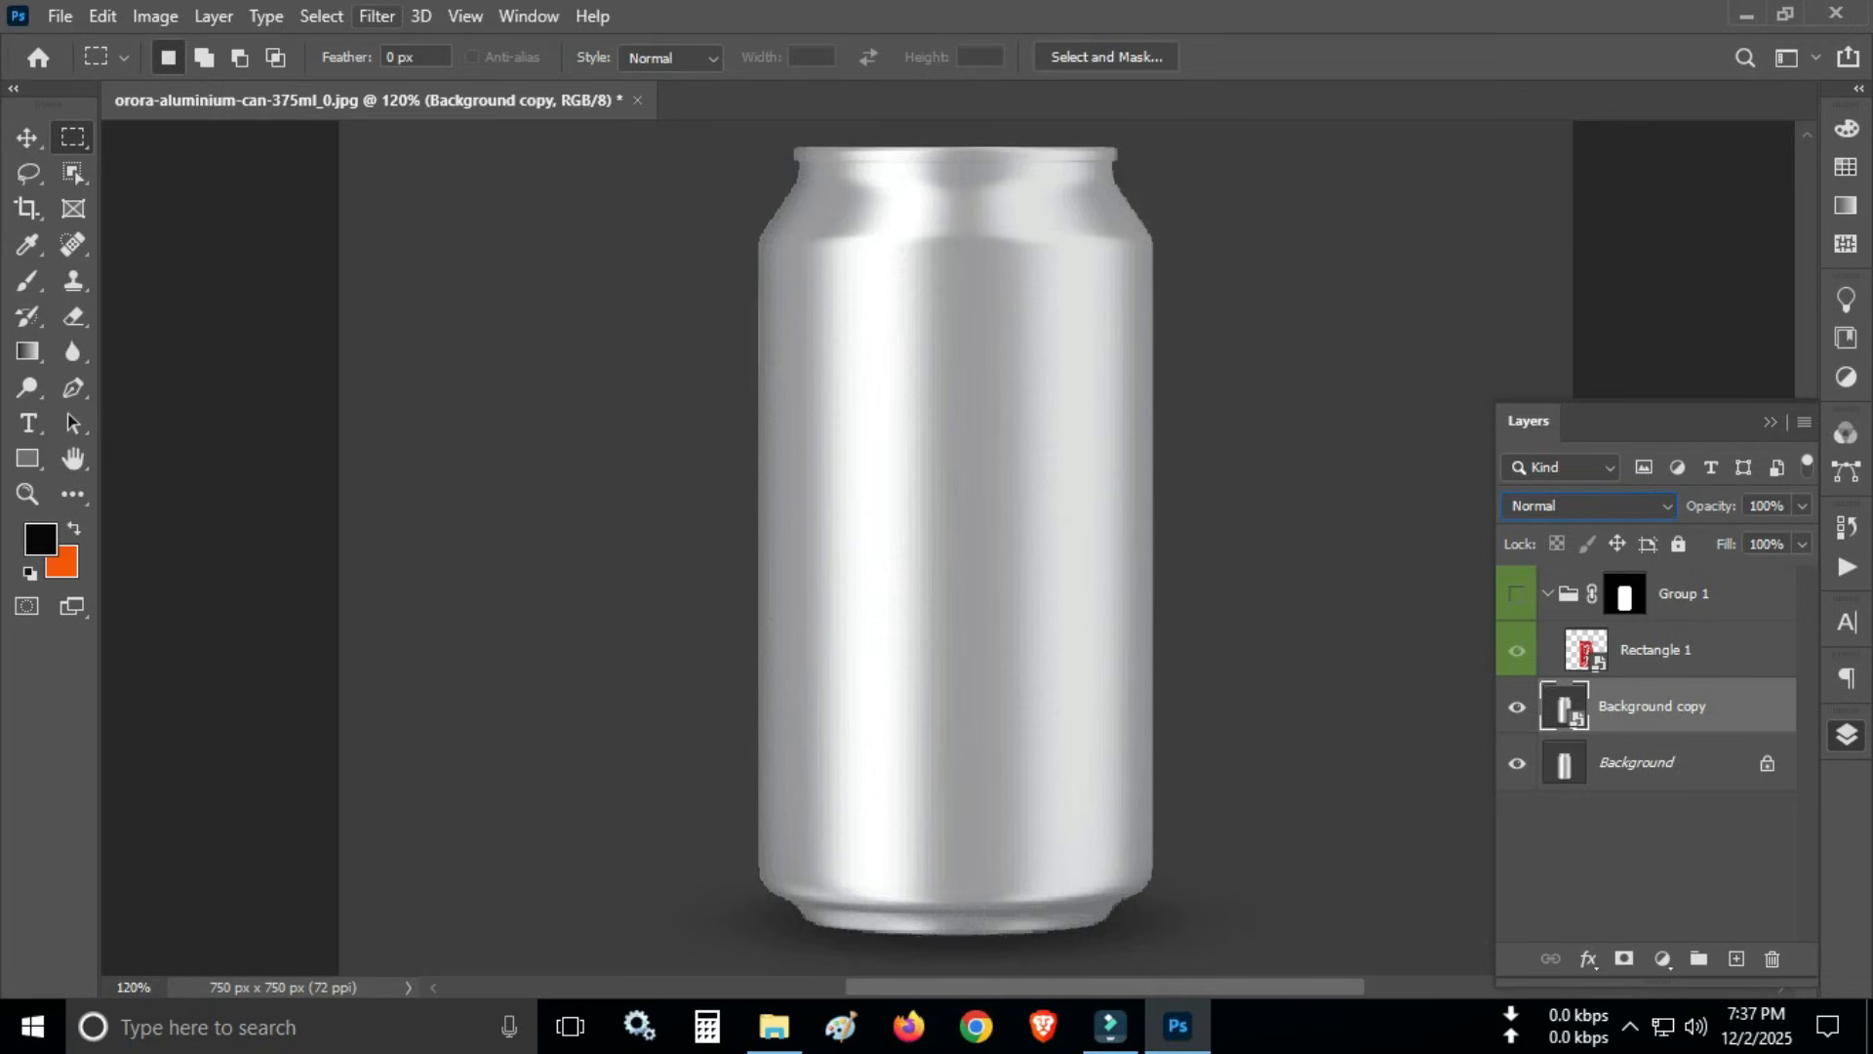
{"action": "left_click", "coordinate": [377, 15]}
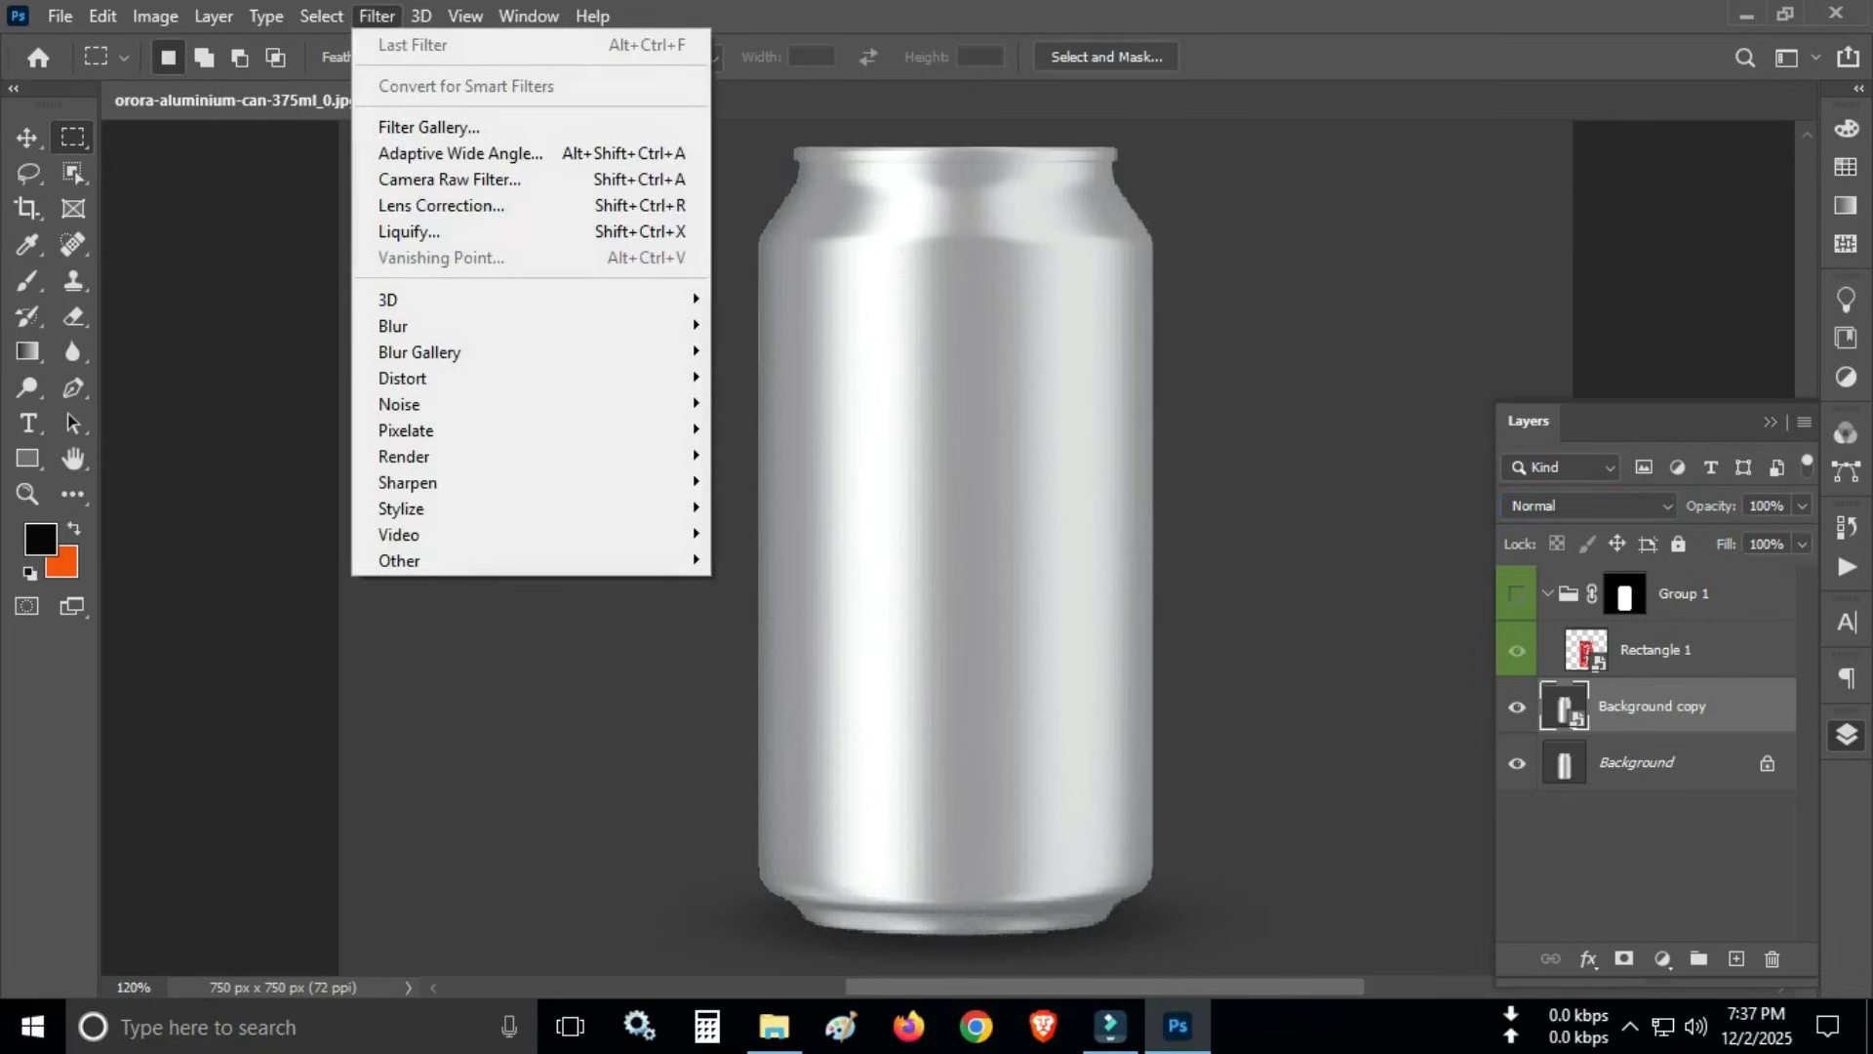
{"action": "left_click", "coordinate": [448, 178]}
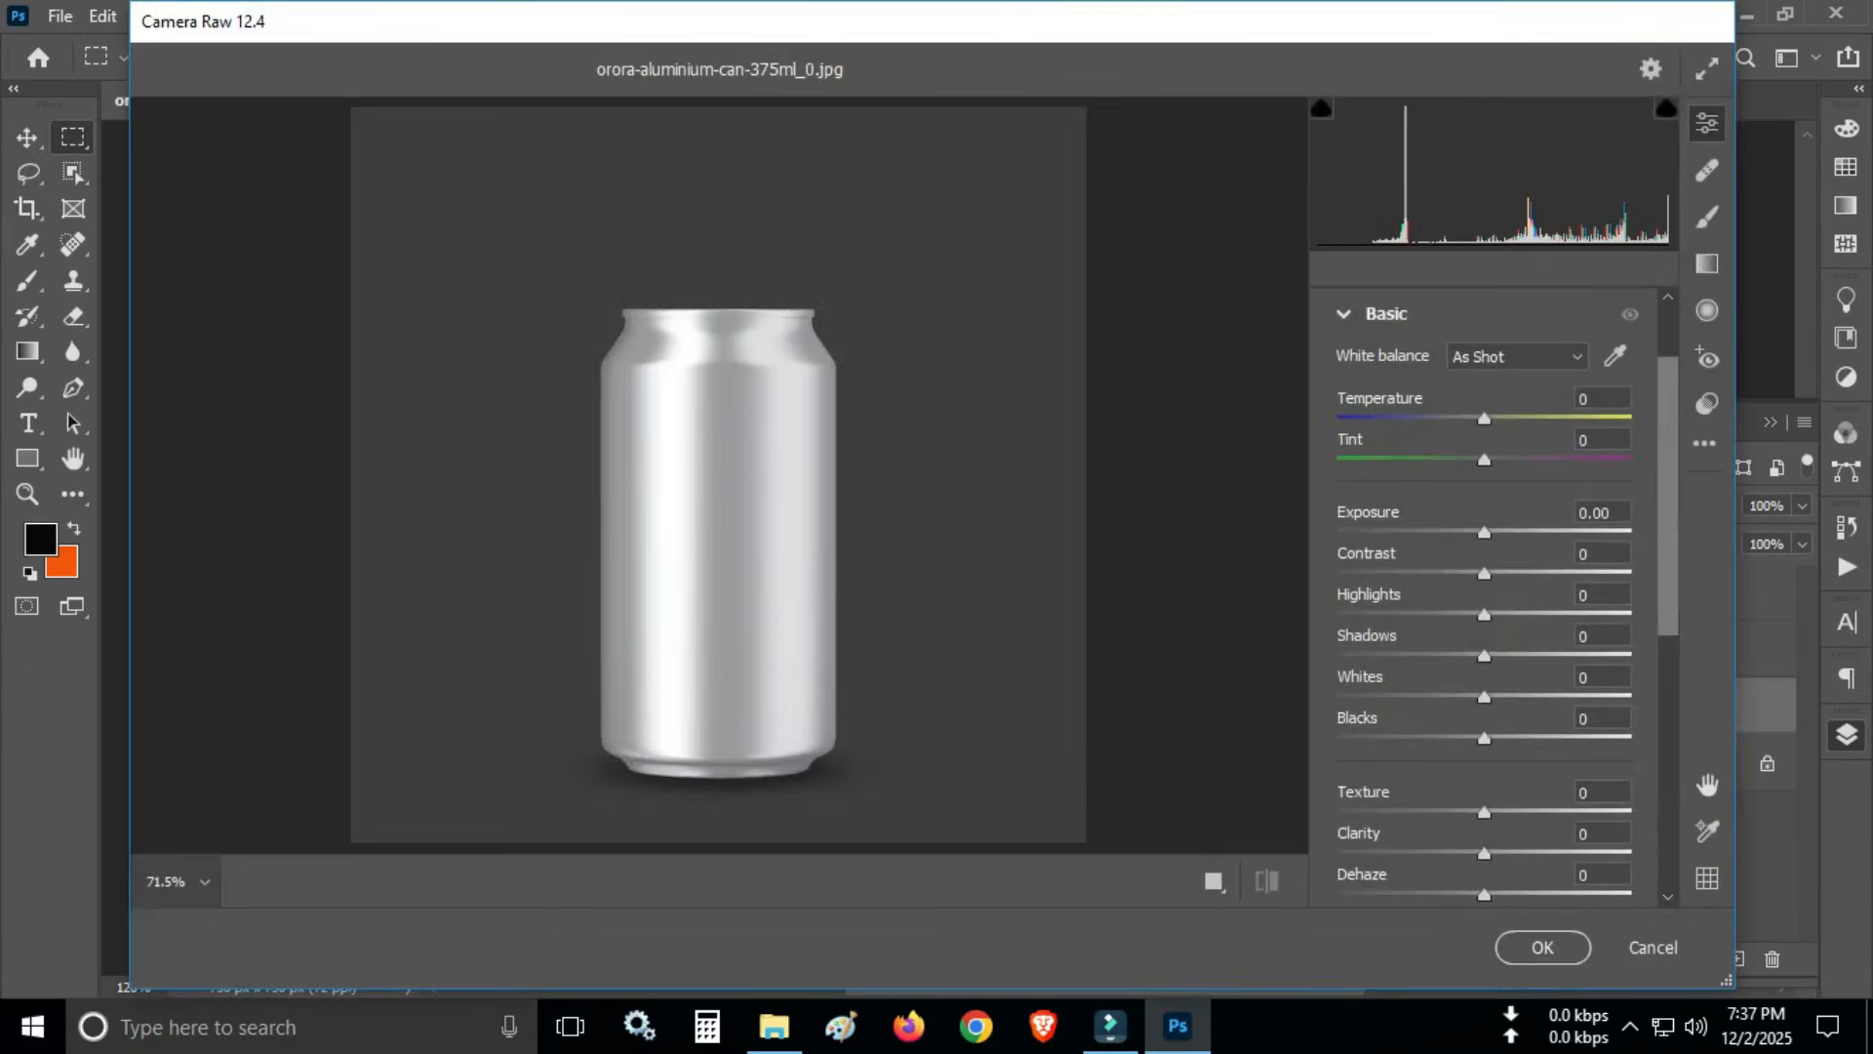
{"action": "left_click", "coordinate": [1597, 513]}
{"action": "left_click_drag", "start_coordinate": [1484, 532], "coordinate": [1437, 532]}
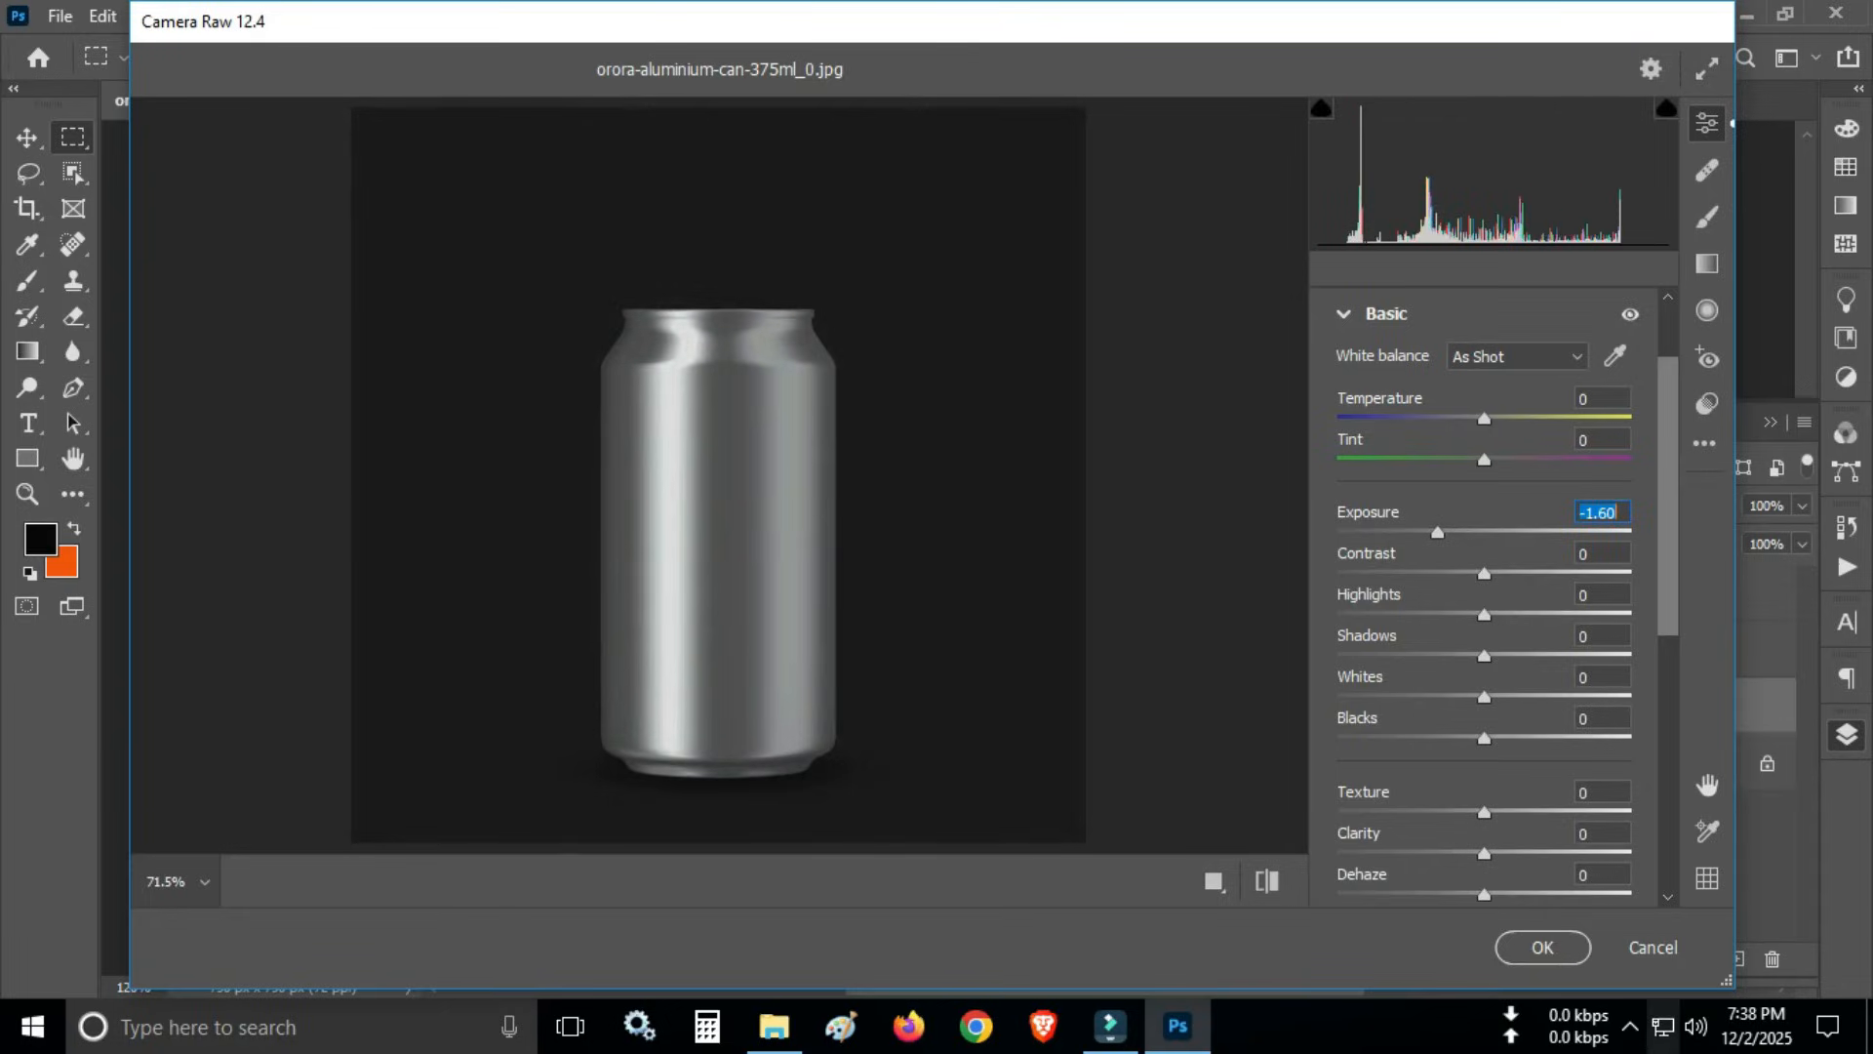
{"action": "scroll", "coordinate": [1483, 595], "scroll_direction": "down", "scroll_amount": 3}
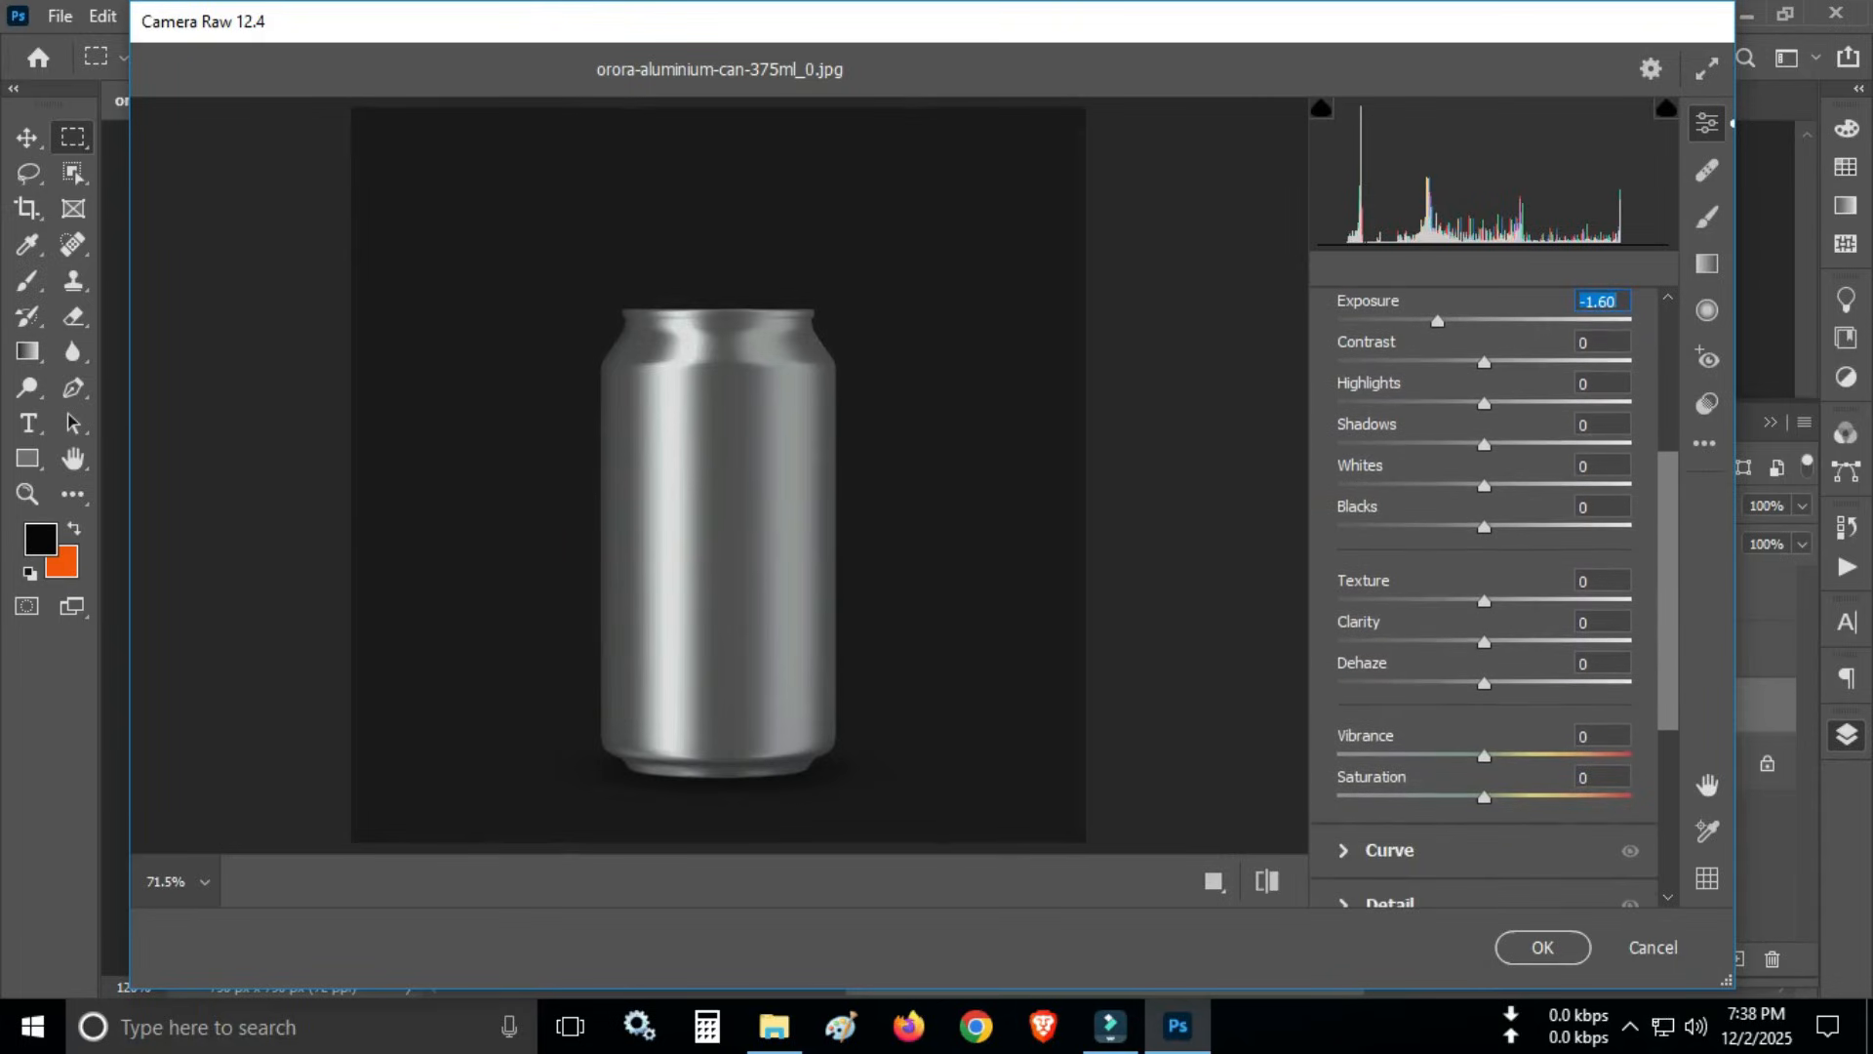
{"action": "left_click_drag", "start_coordinate": [1484, 486], "coordinate": [1522, 486]}
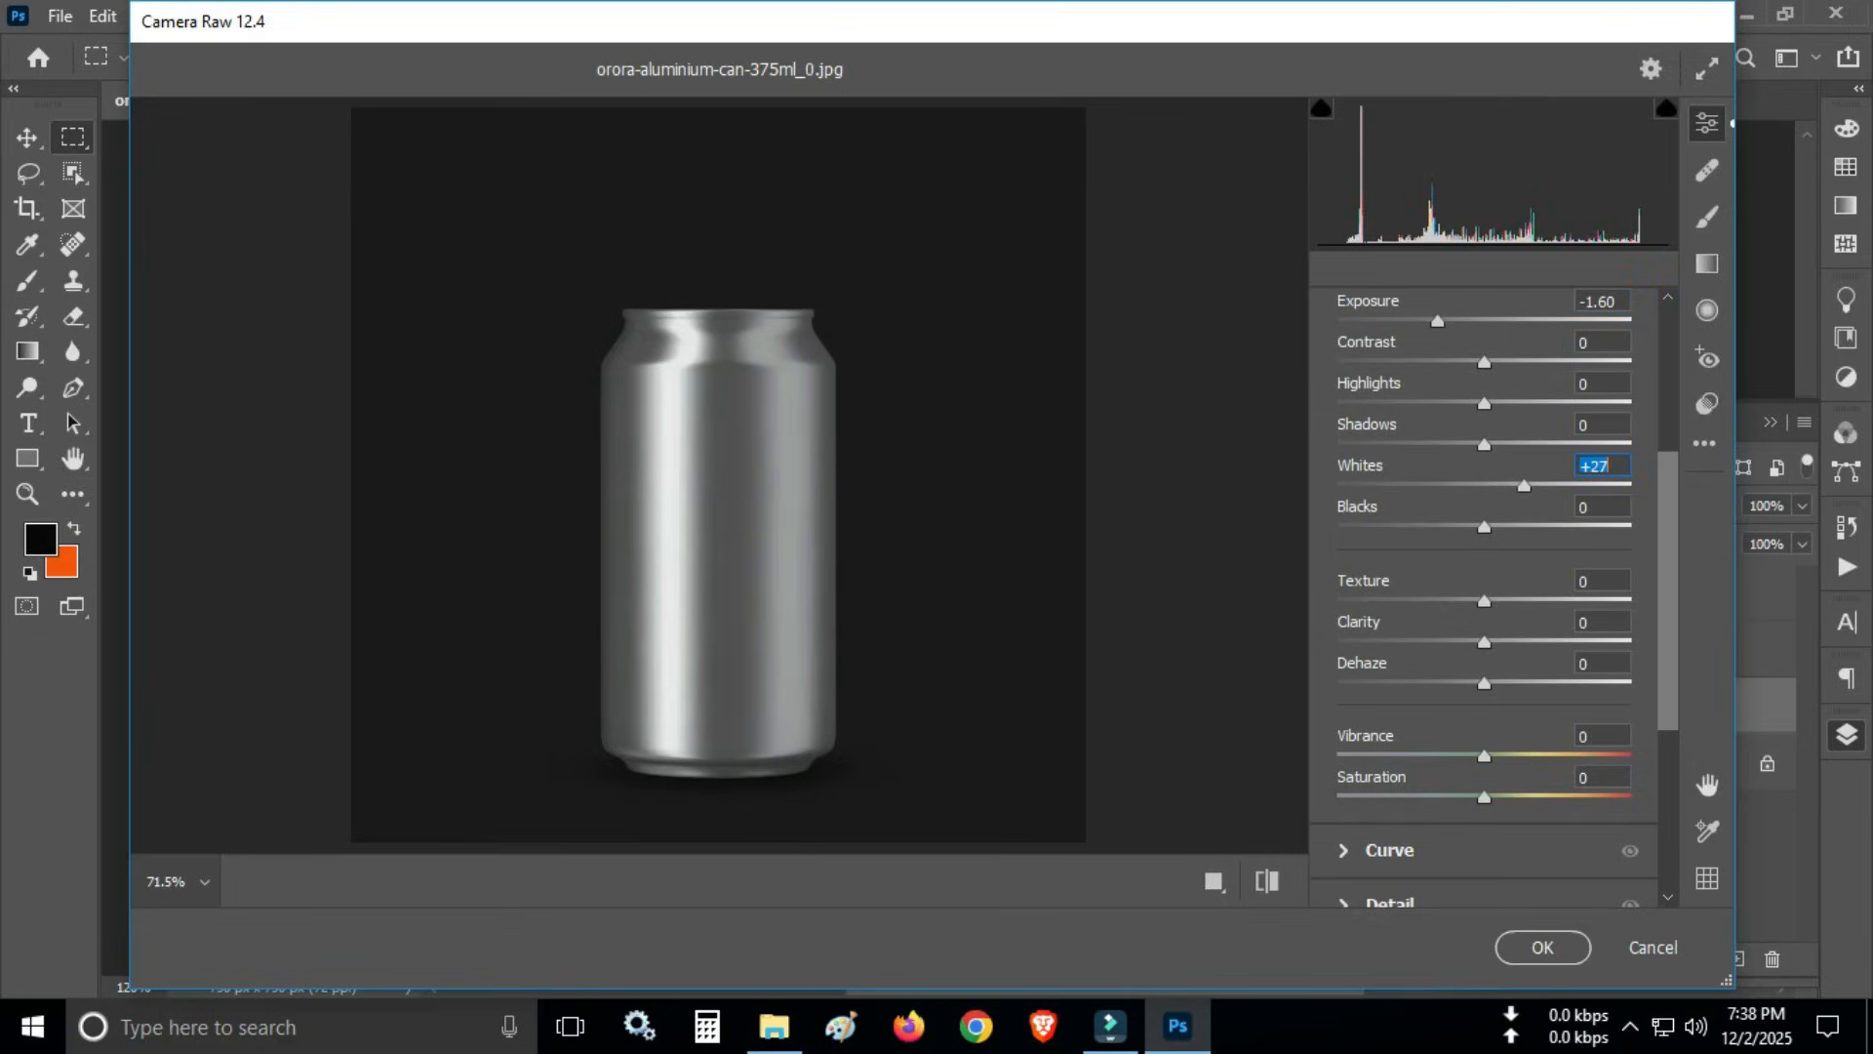
{"action": "left_click", "coordinate": [1542, 946]}
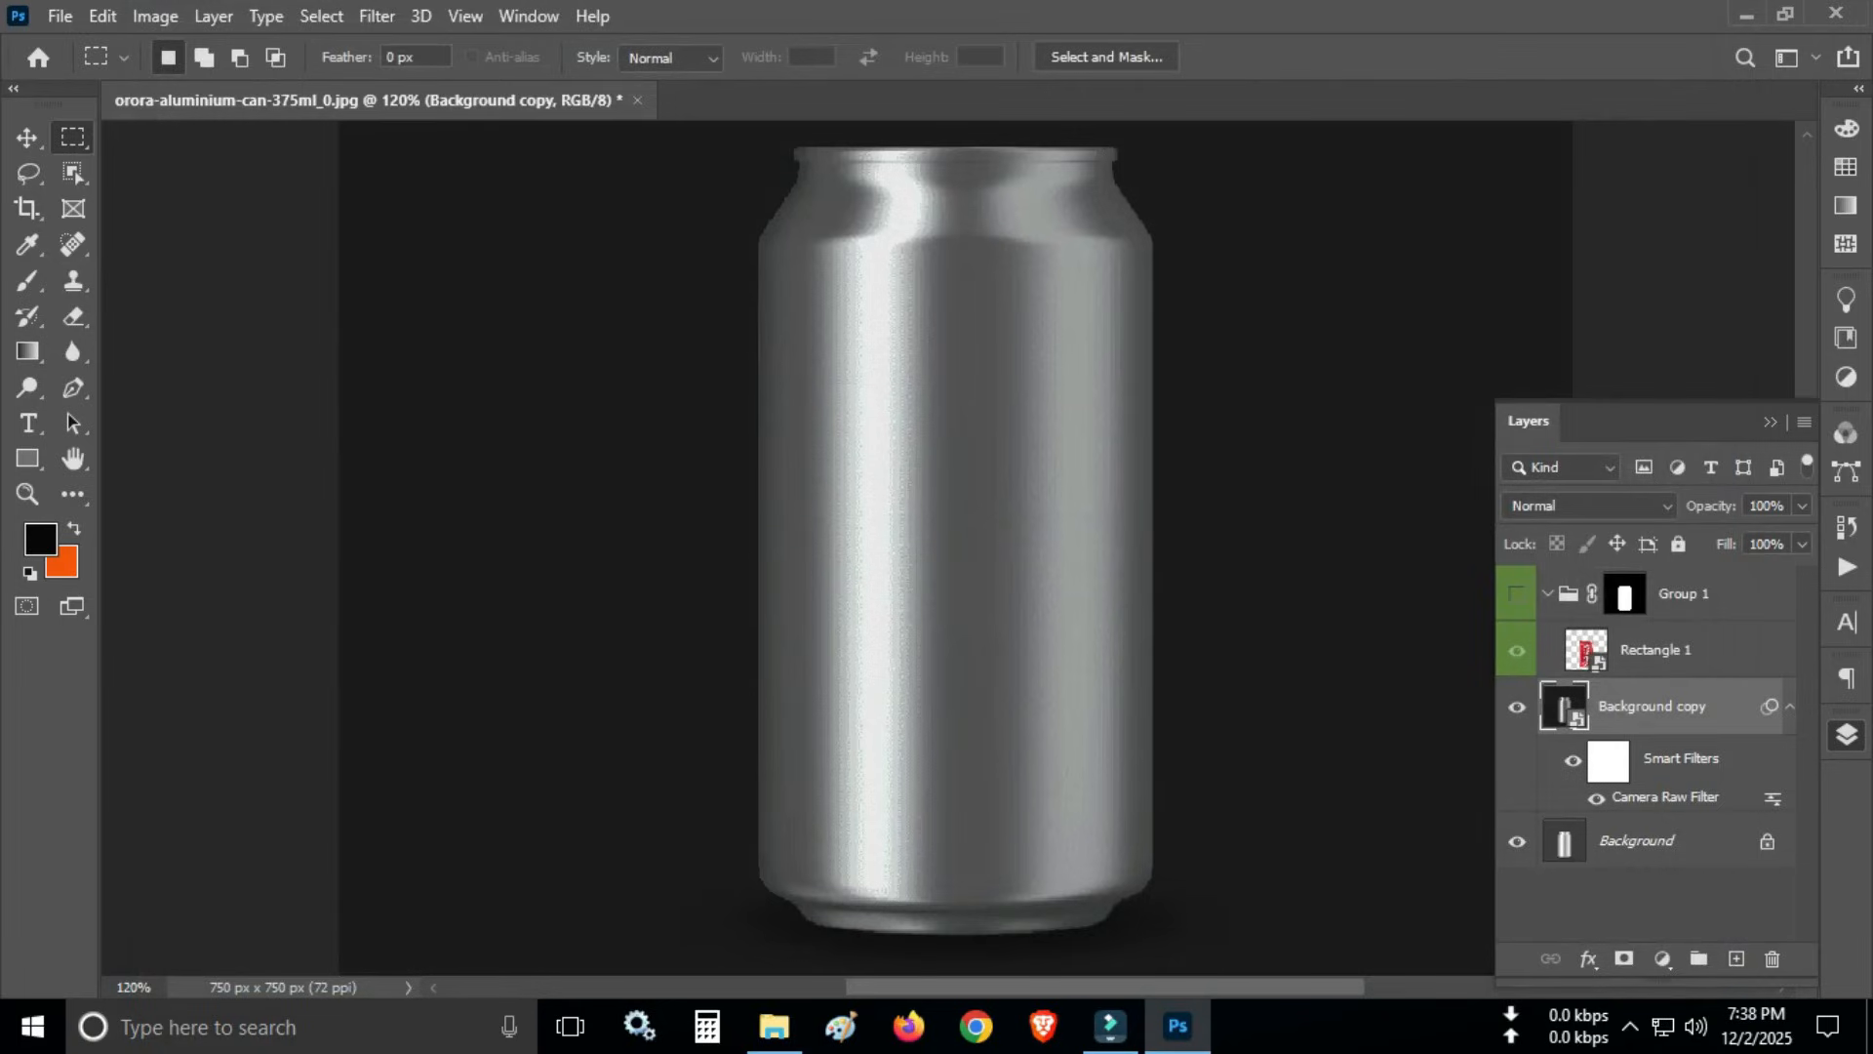
- Show Group 1 again, compare blend modes on the Background copy layer and set it to Overlay
{"action": "left_click", "coordinate": [1590, 506]}
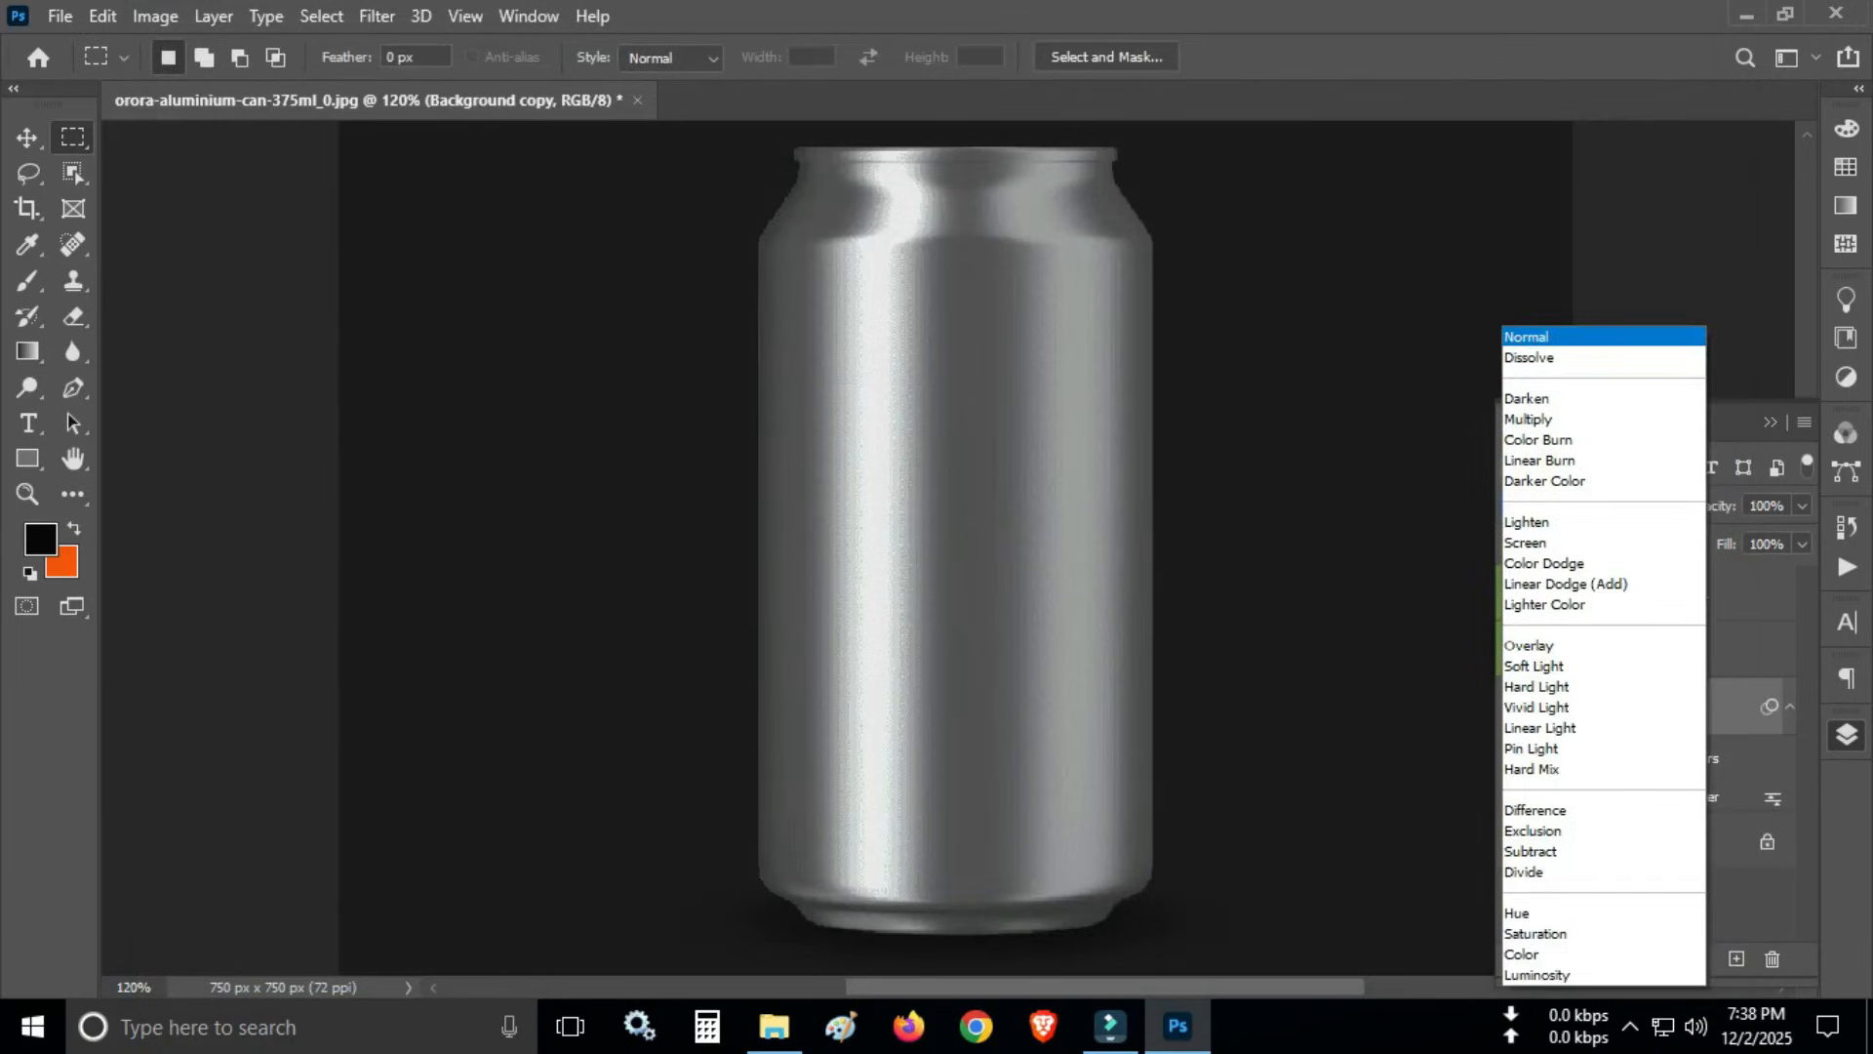
{"action": "key", "text": "Escape"}
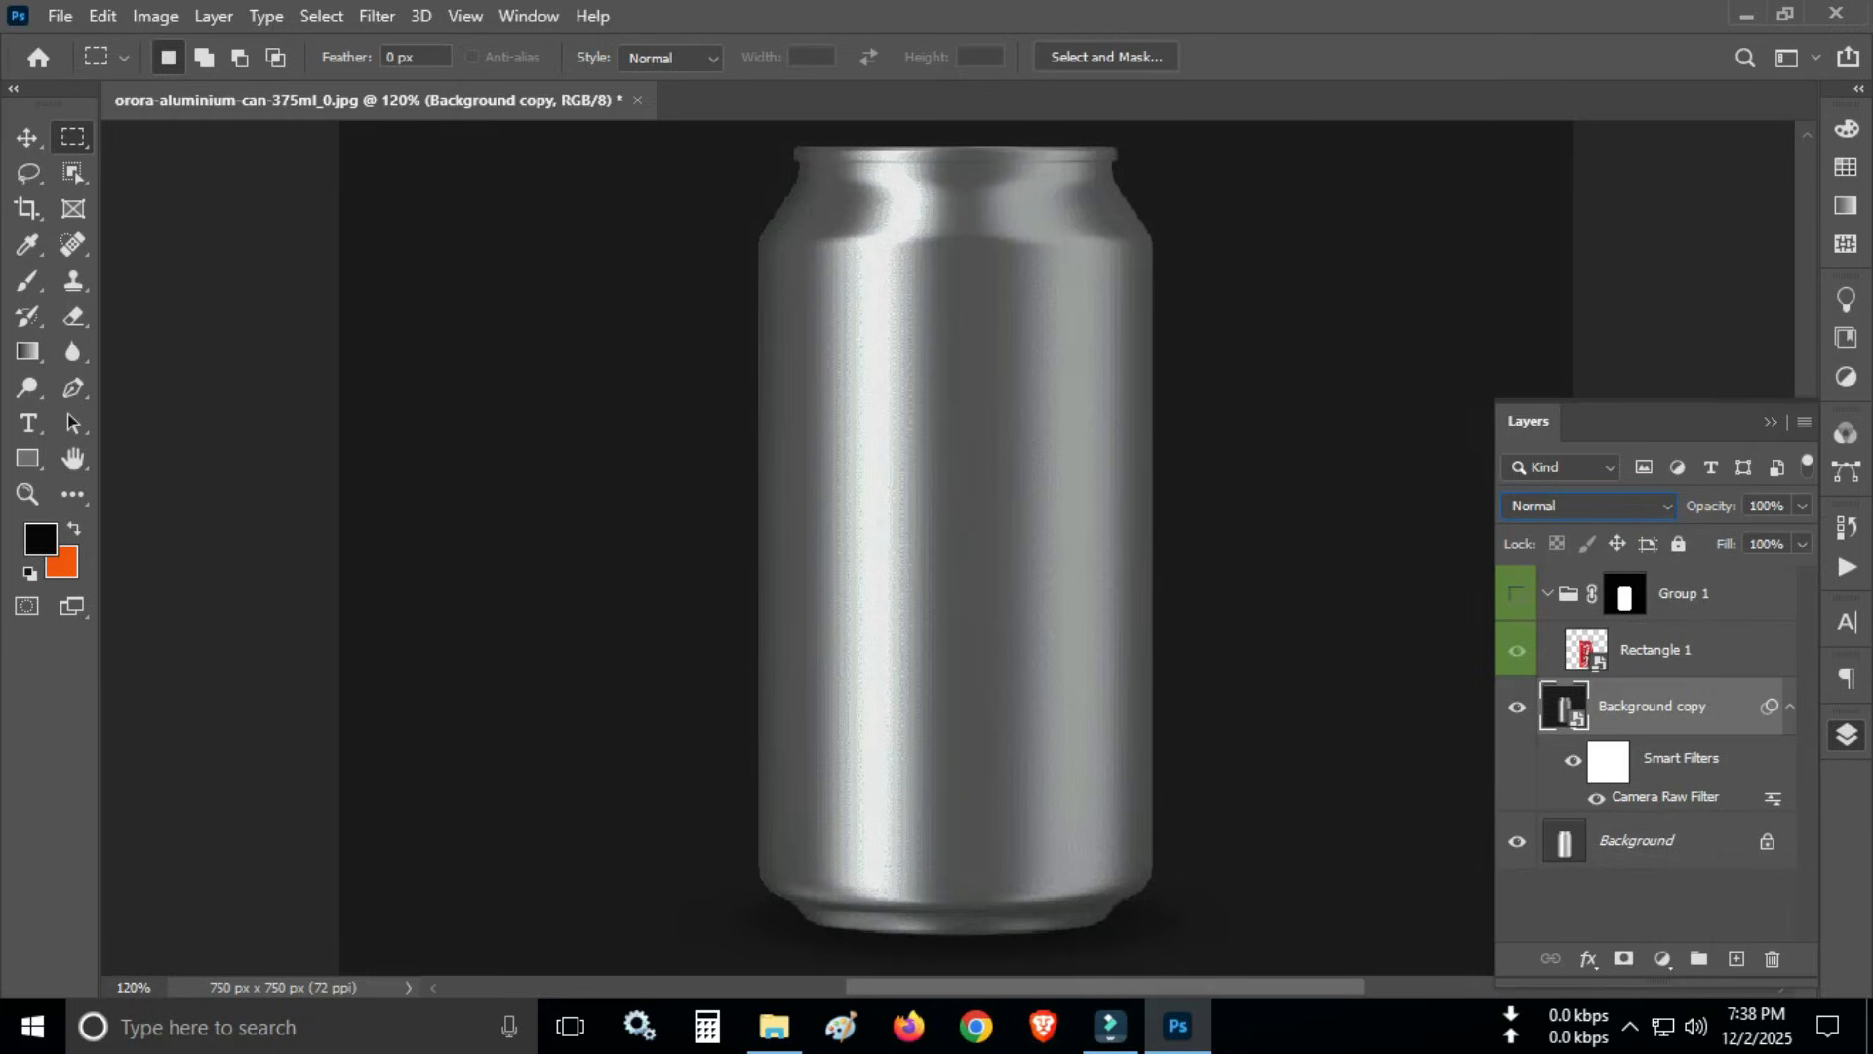
{"action": "left_click", "coordinate": [1515, 593]}
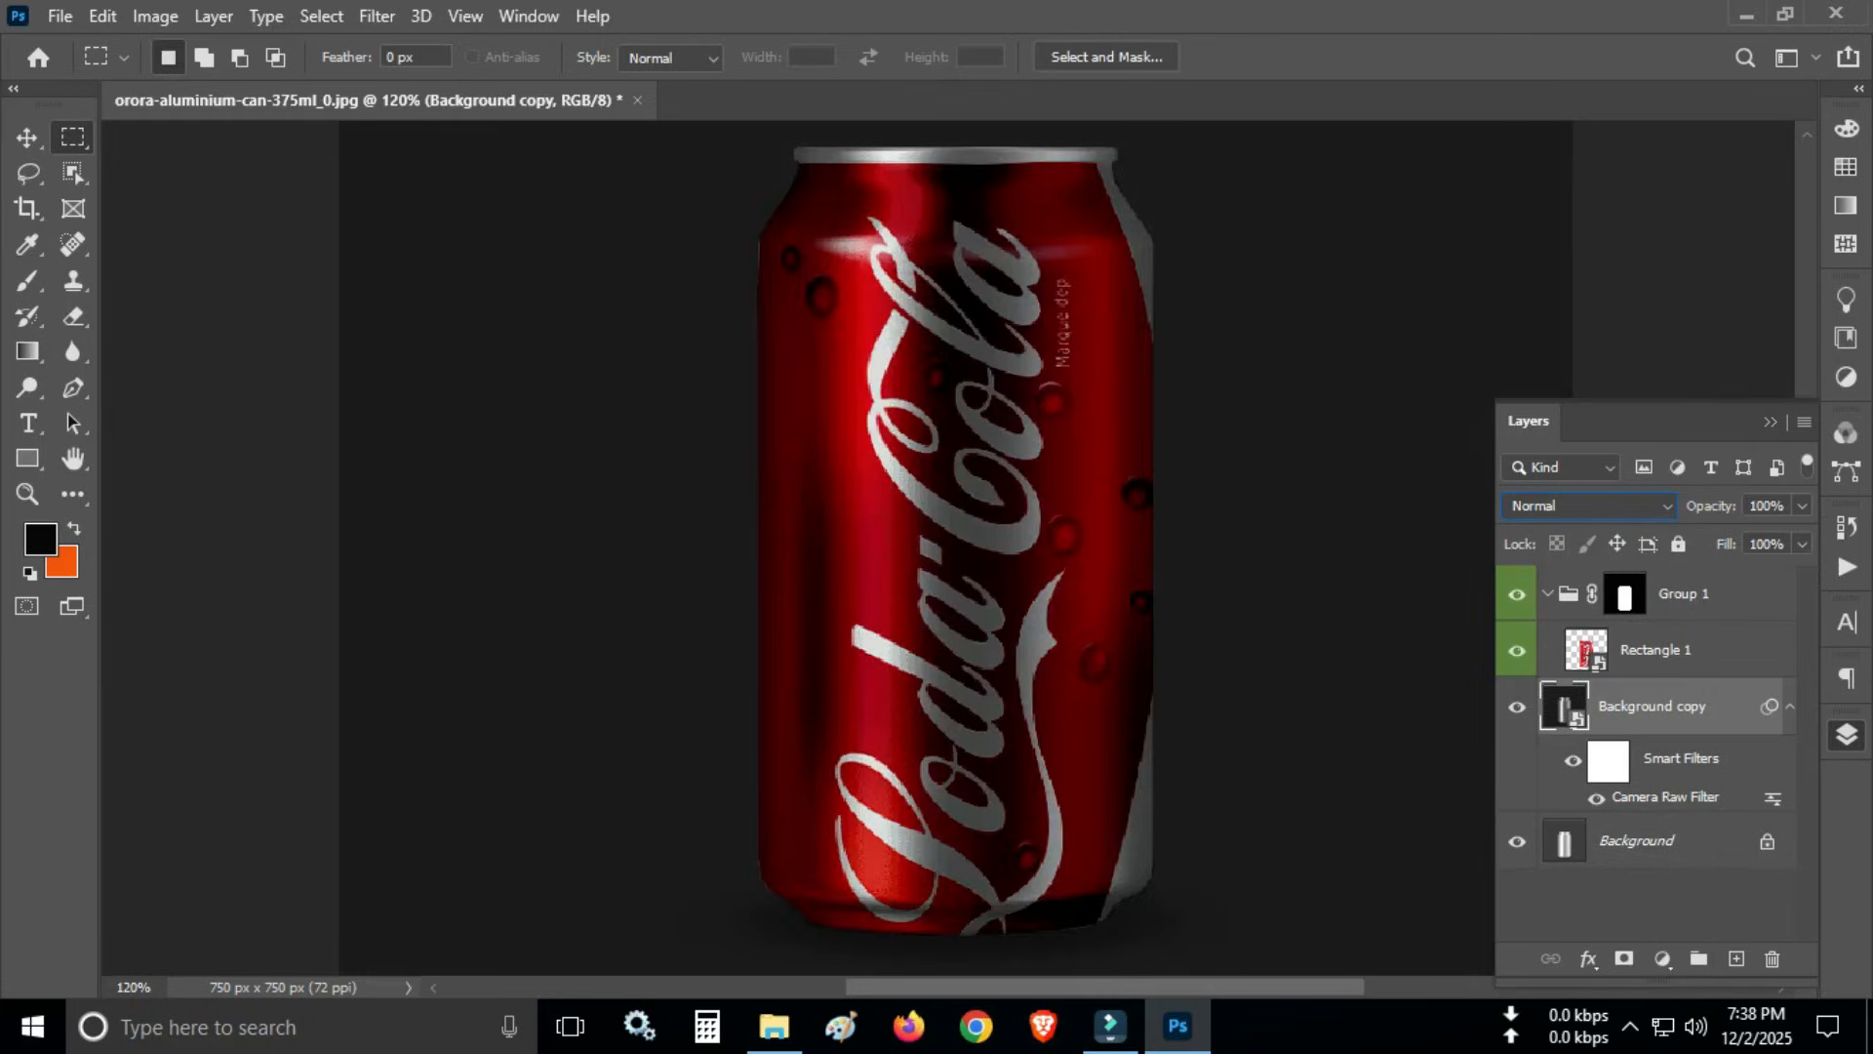
{"action": "left_click", "coordinate": [1590, 506]}
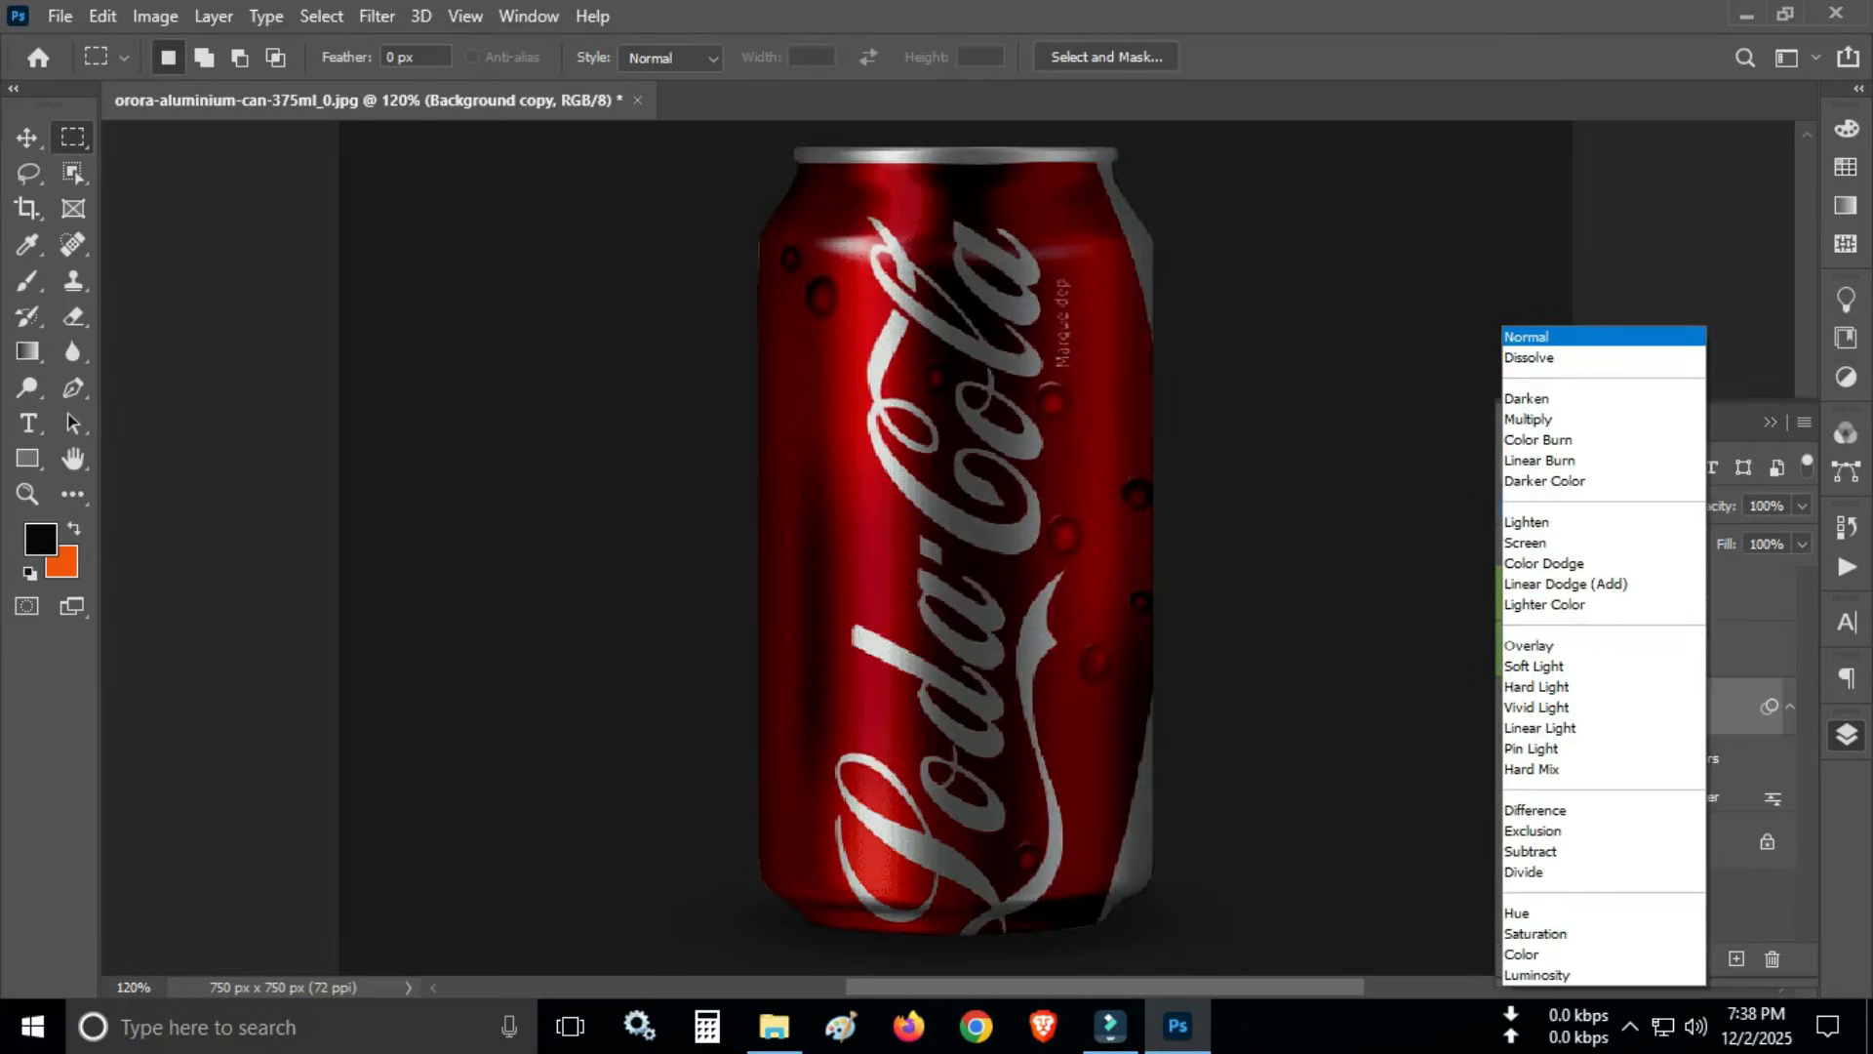
{"action": "key", "text": "Down"}
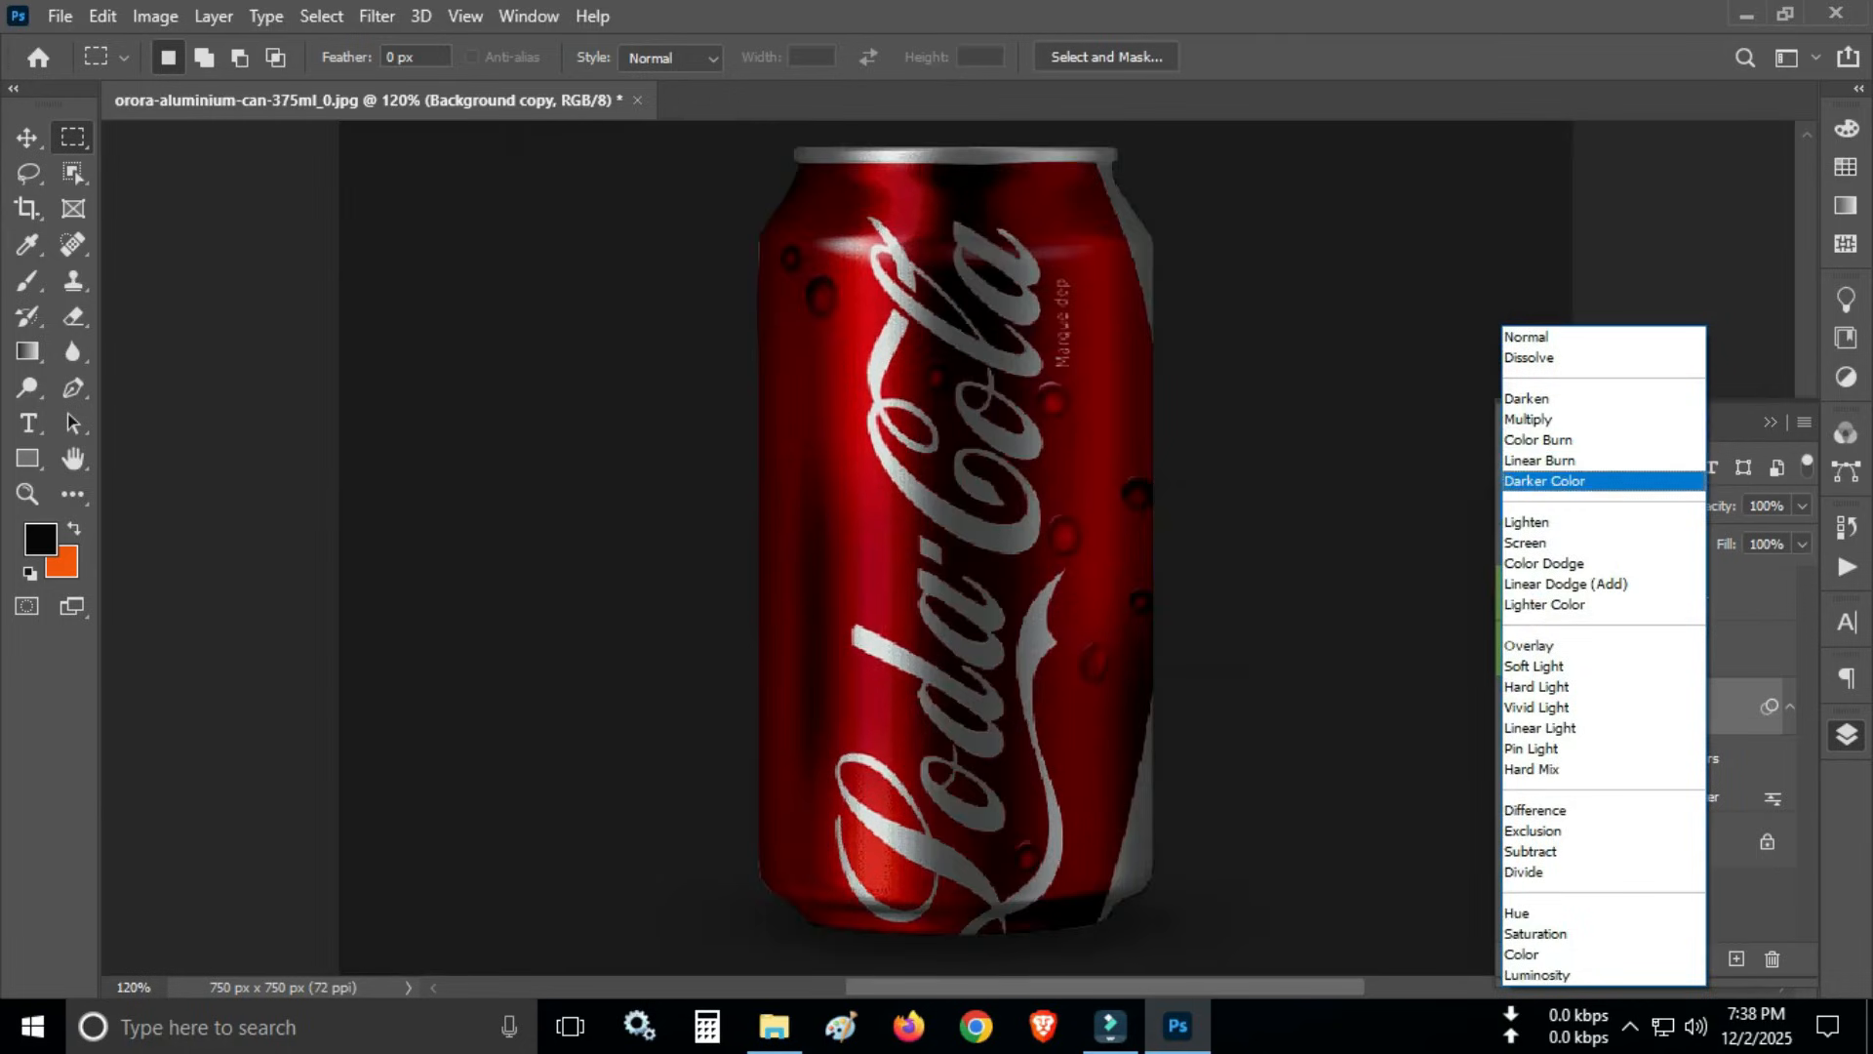
{"action": "key", "text": "Down"}
{"action": "key", "text": "Down"}
{"action": "key", "text": "Down"}
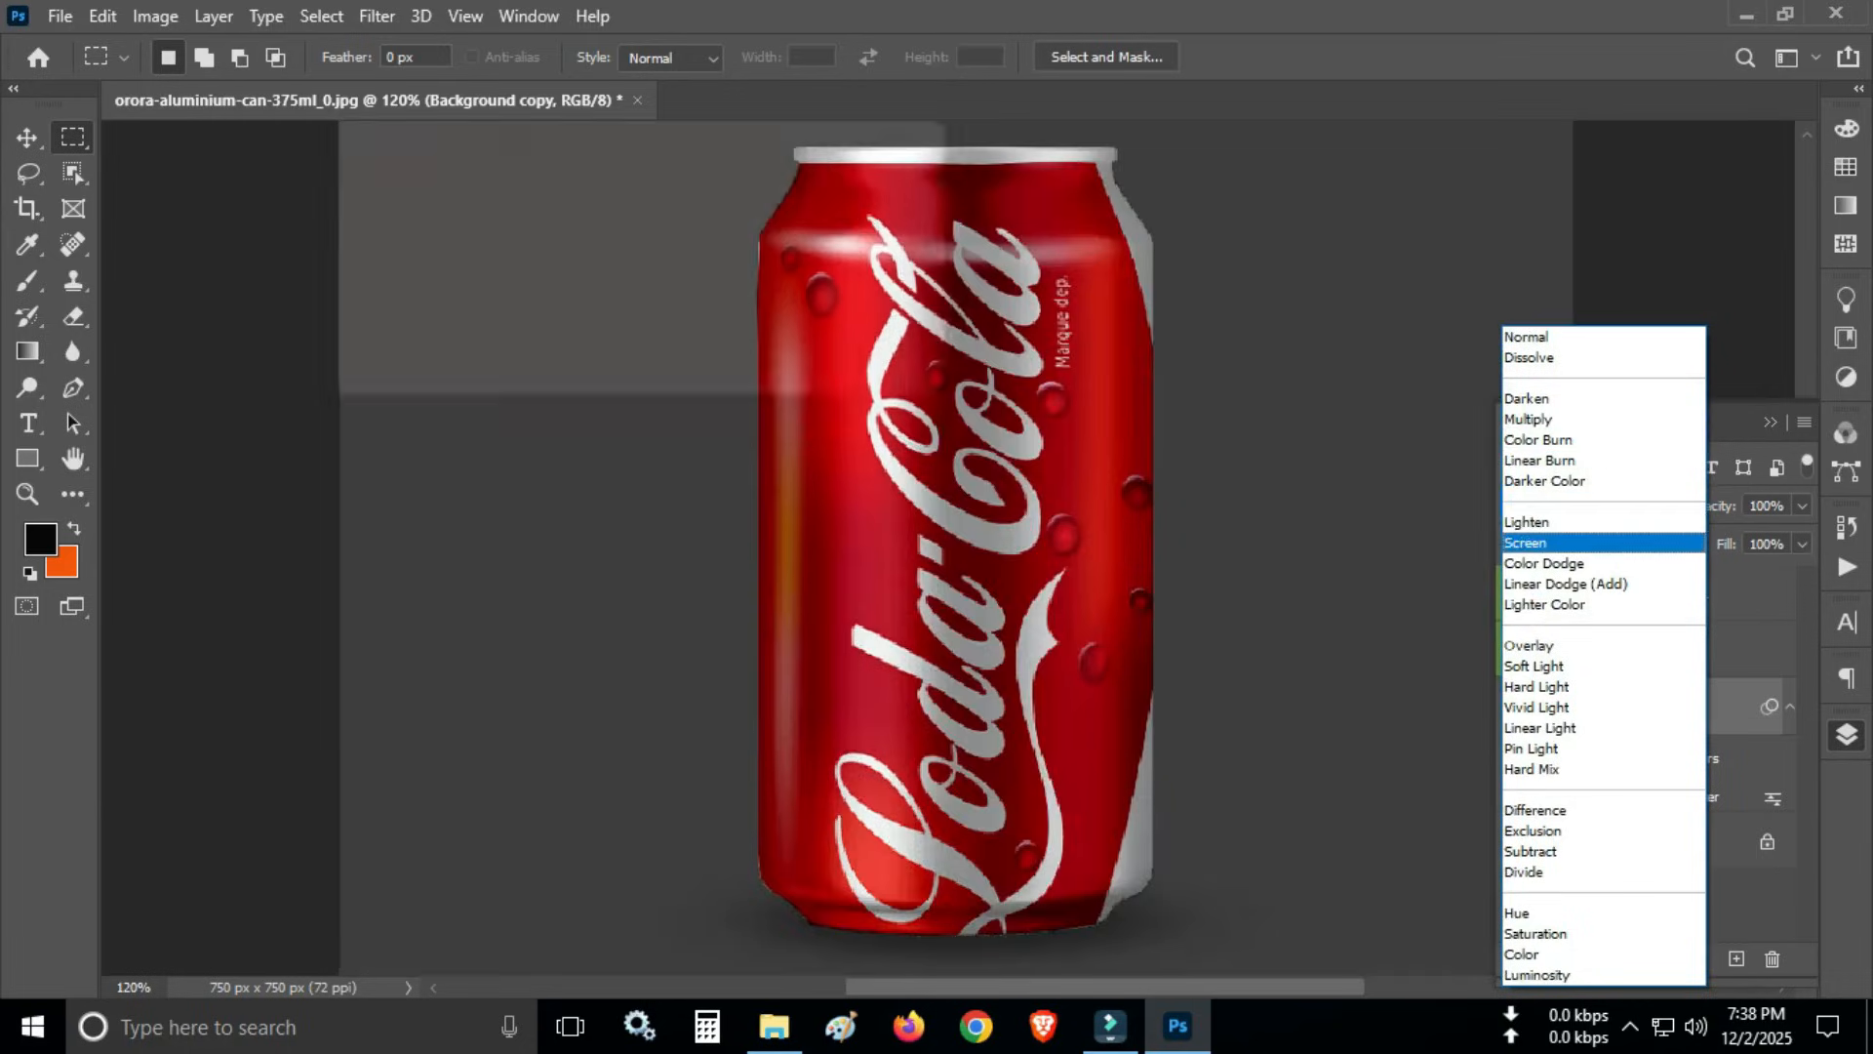
{"action": "key", "text": "Up"}
{"action": "key", "text": "Up"}
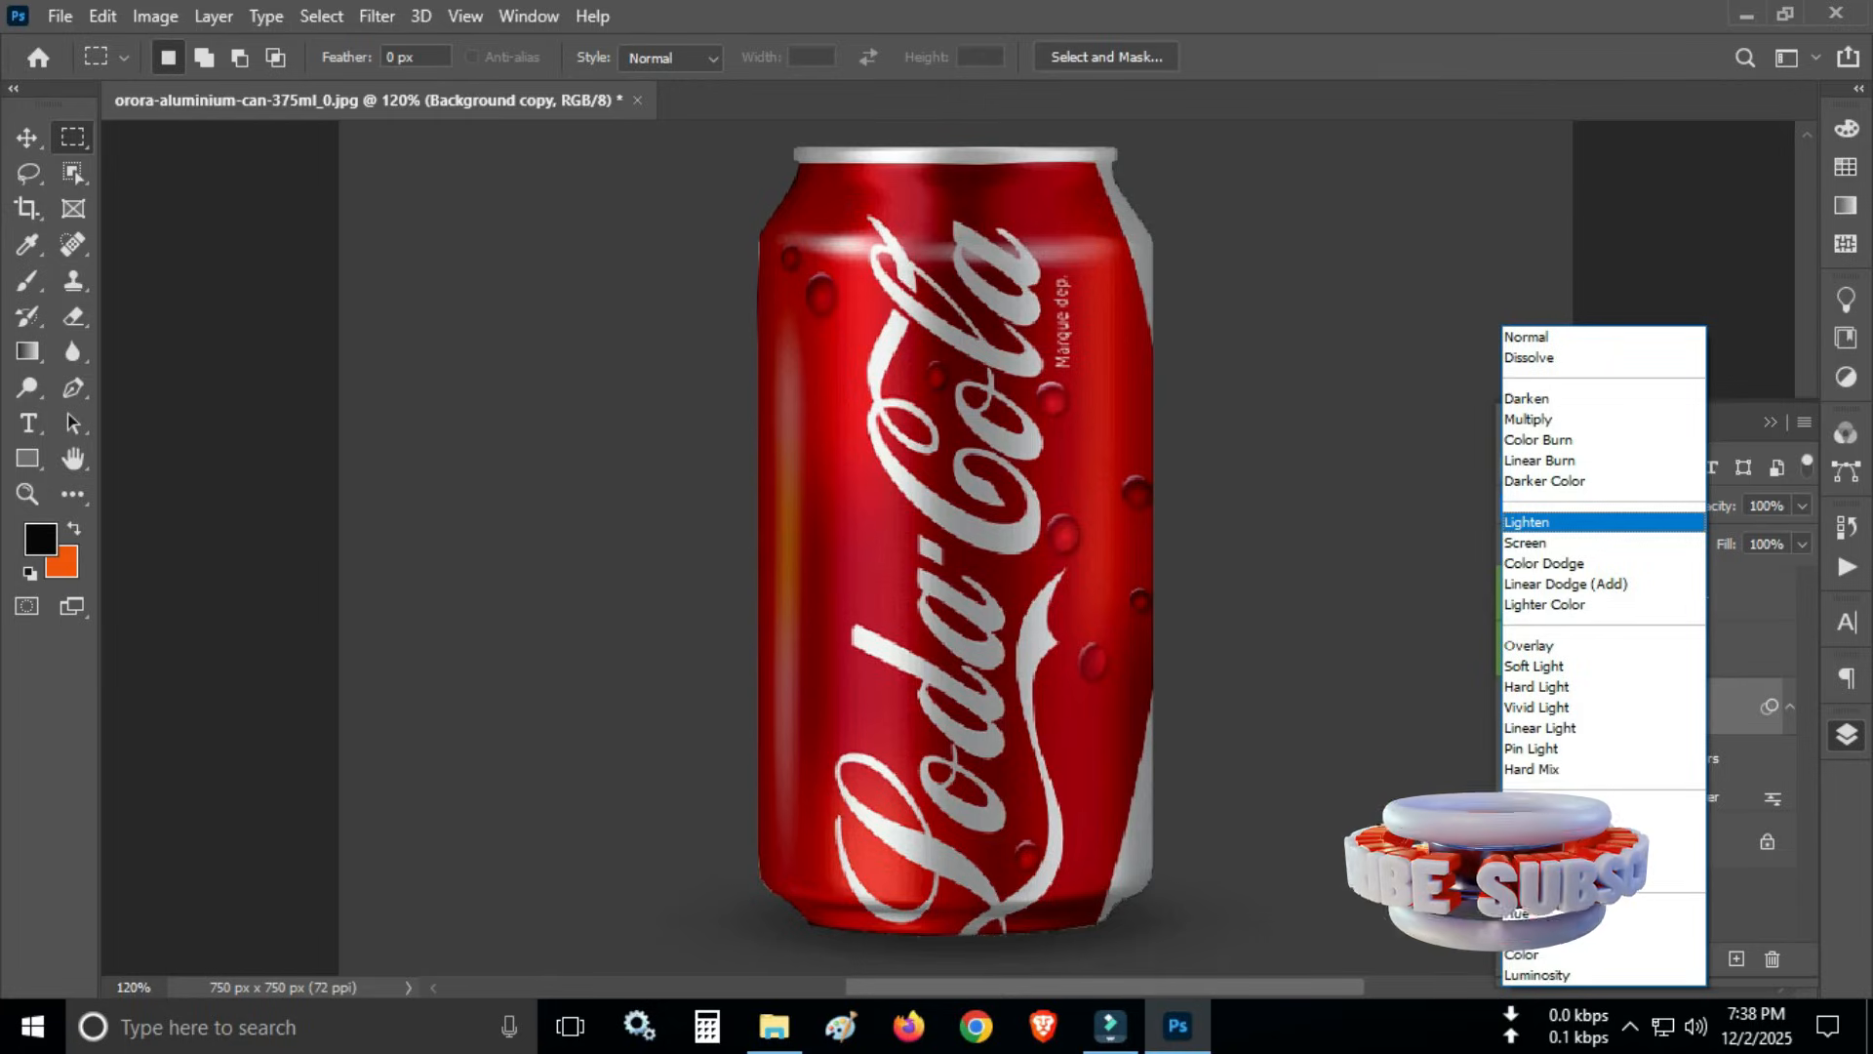
{"action": "key", "text": "Down"}
{"action": "key", "text": "Down"}
{"action": "key", "text": "Down"}
{"action": "key", "text": "Down"}
{"action": "key", "text": "Down"}
{"action": "key", "text": "Down"}
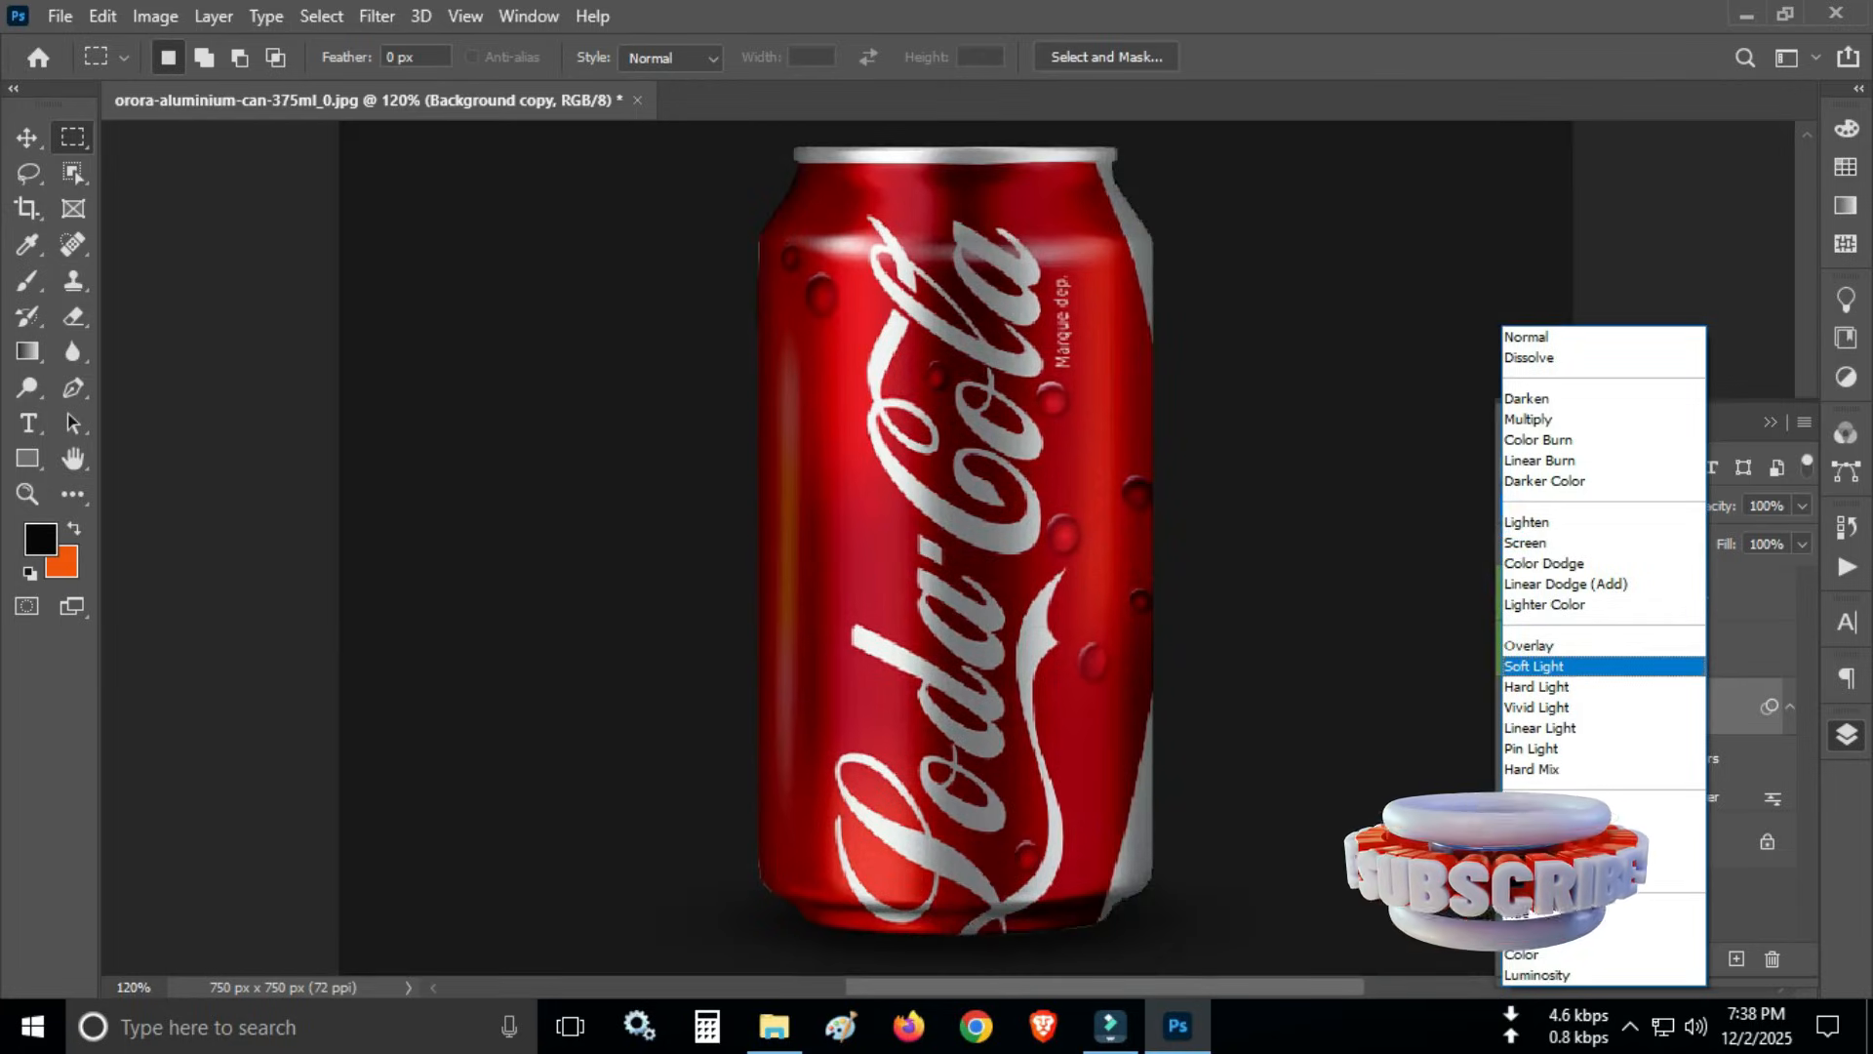
{"action": "key", "text": "Down"}
{"action": "key", "text": "Up"}
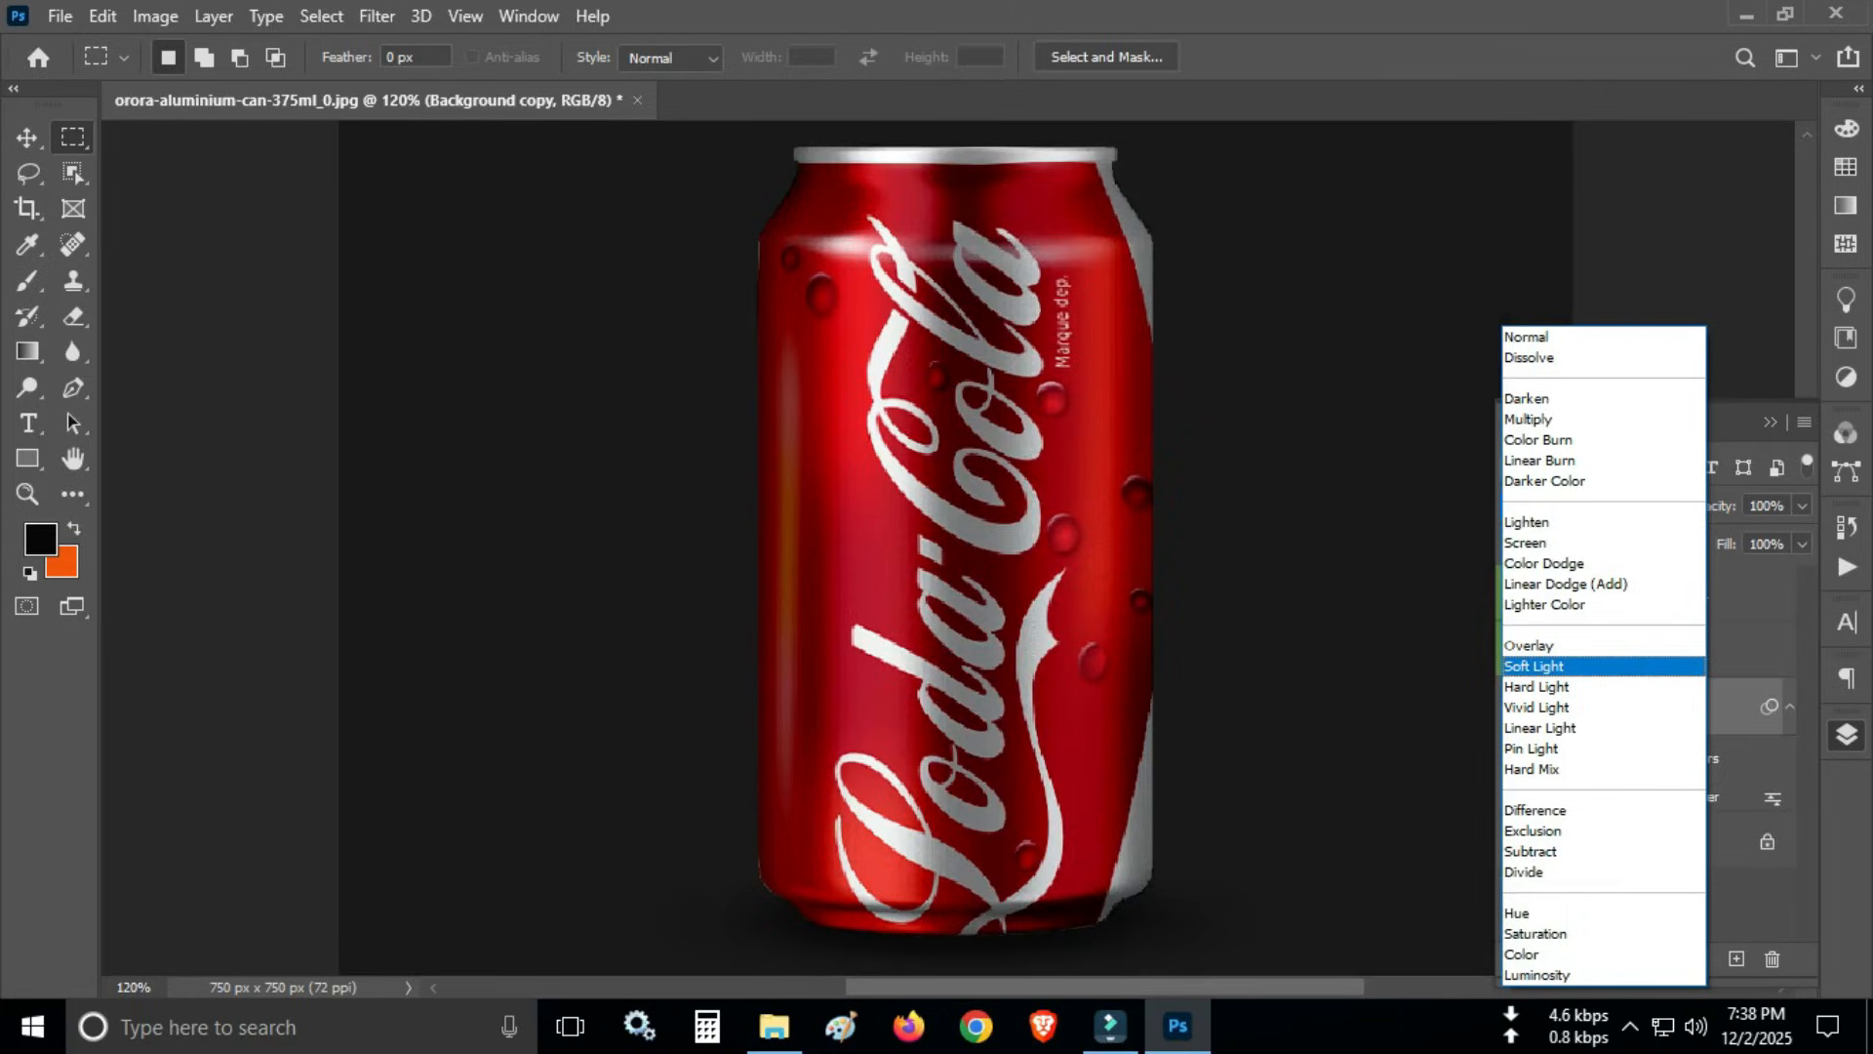
{"action": "key", "text": "Down"}
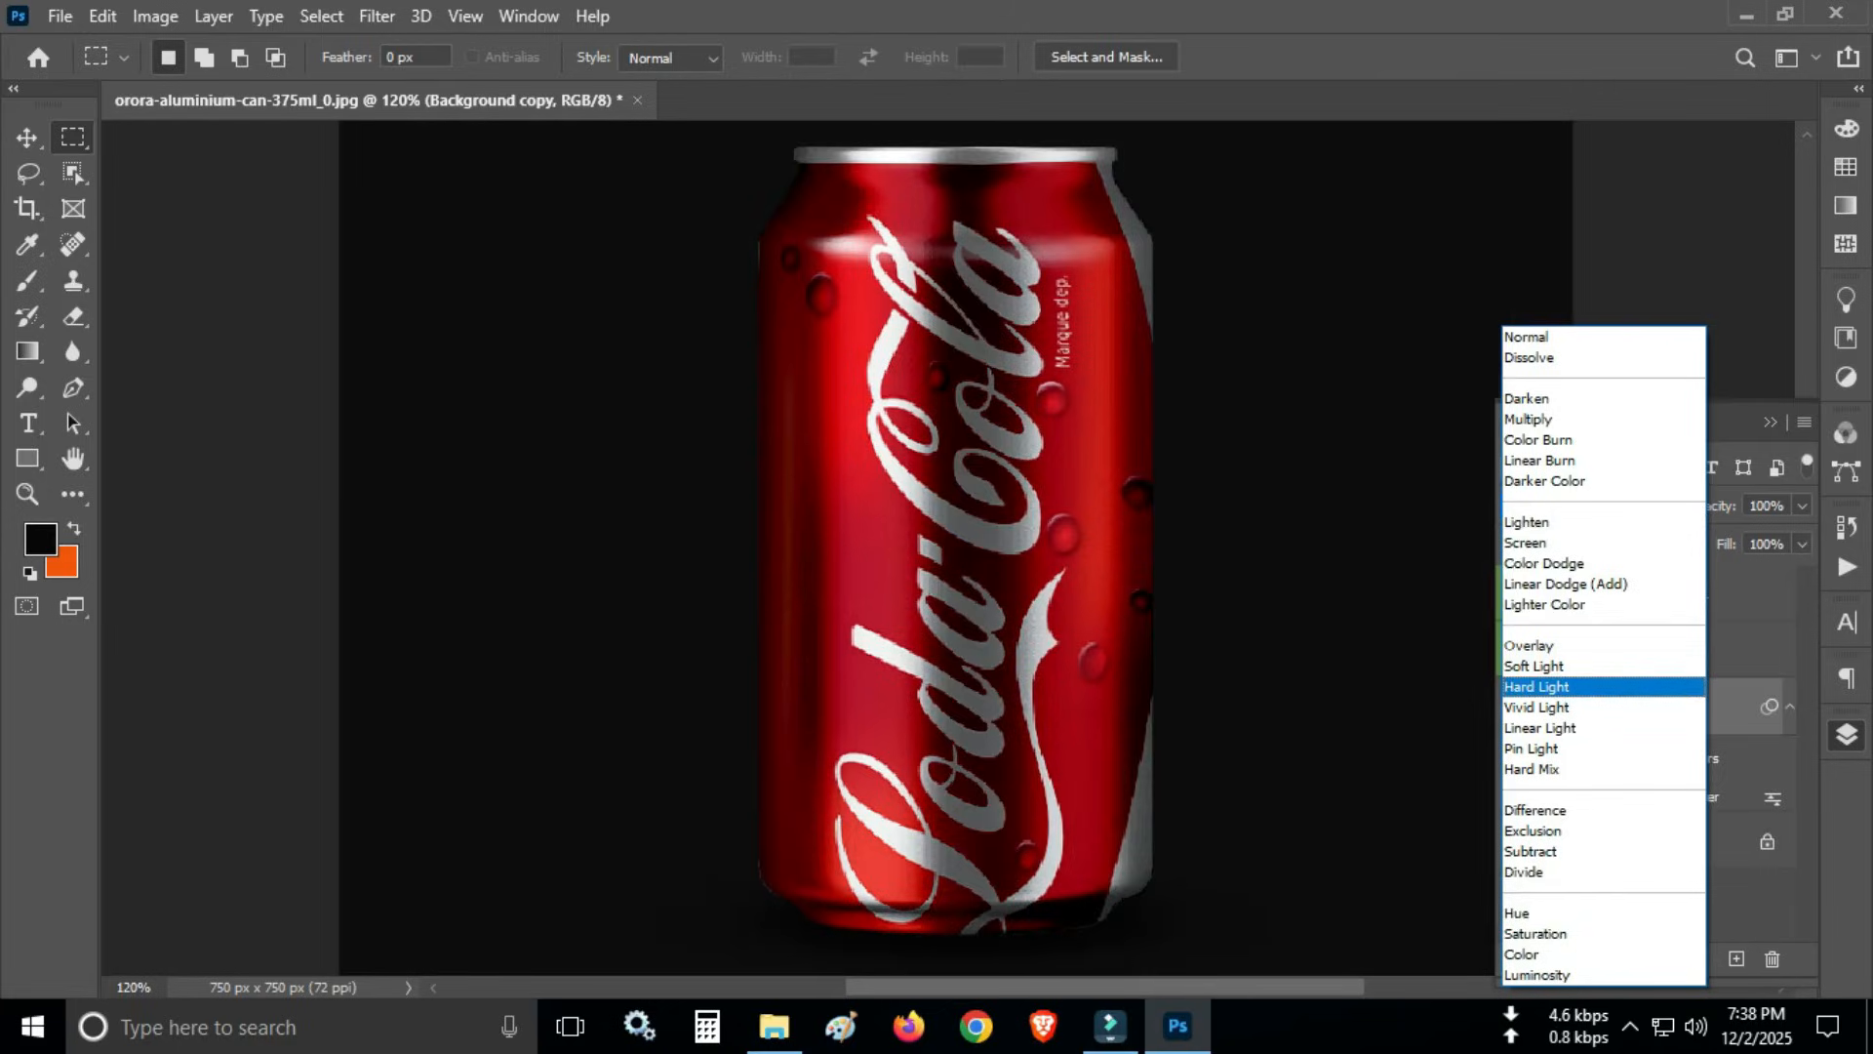
{"action": "key", "text": "Up"}
{"action": "key", "text": "Up"}
{"action": "key", "text": "Up"}
{"action": "key", "text": "Up"}
{"action": "key", "text": "Up"}
{"action": "key", "text": "Up"}
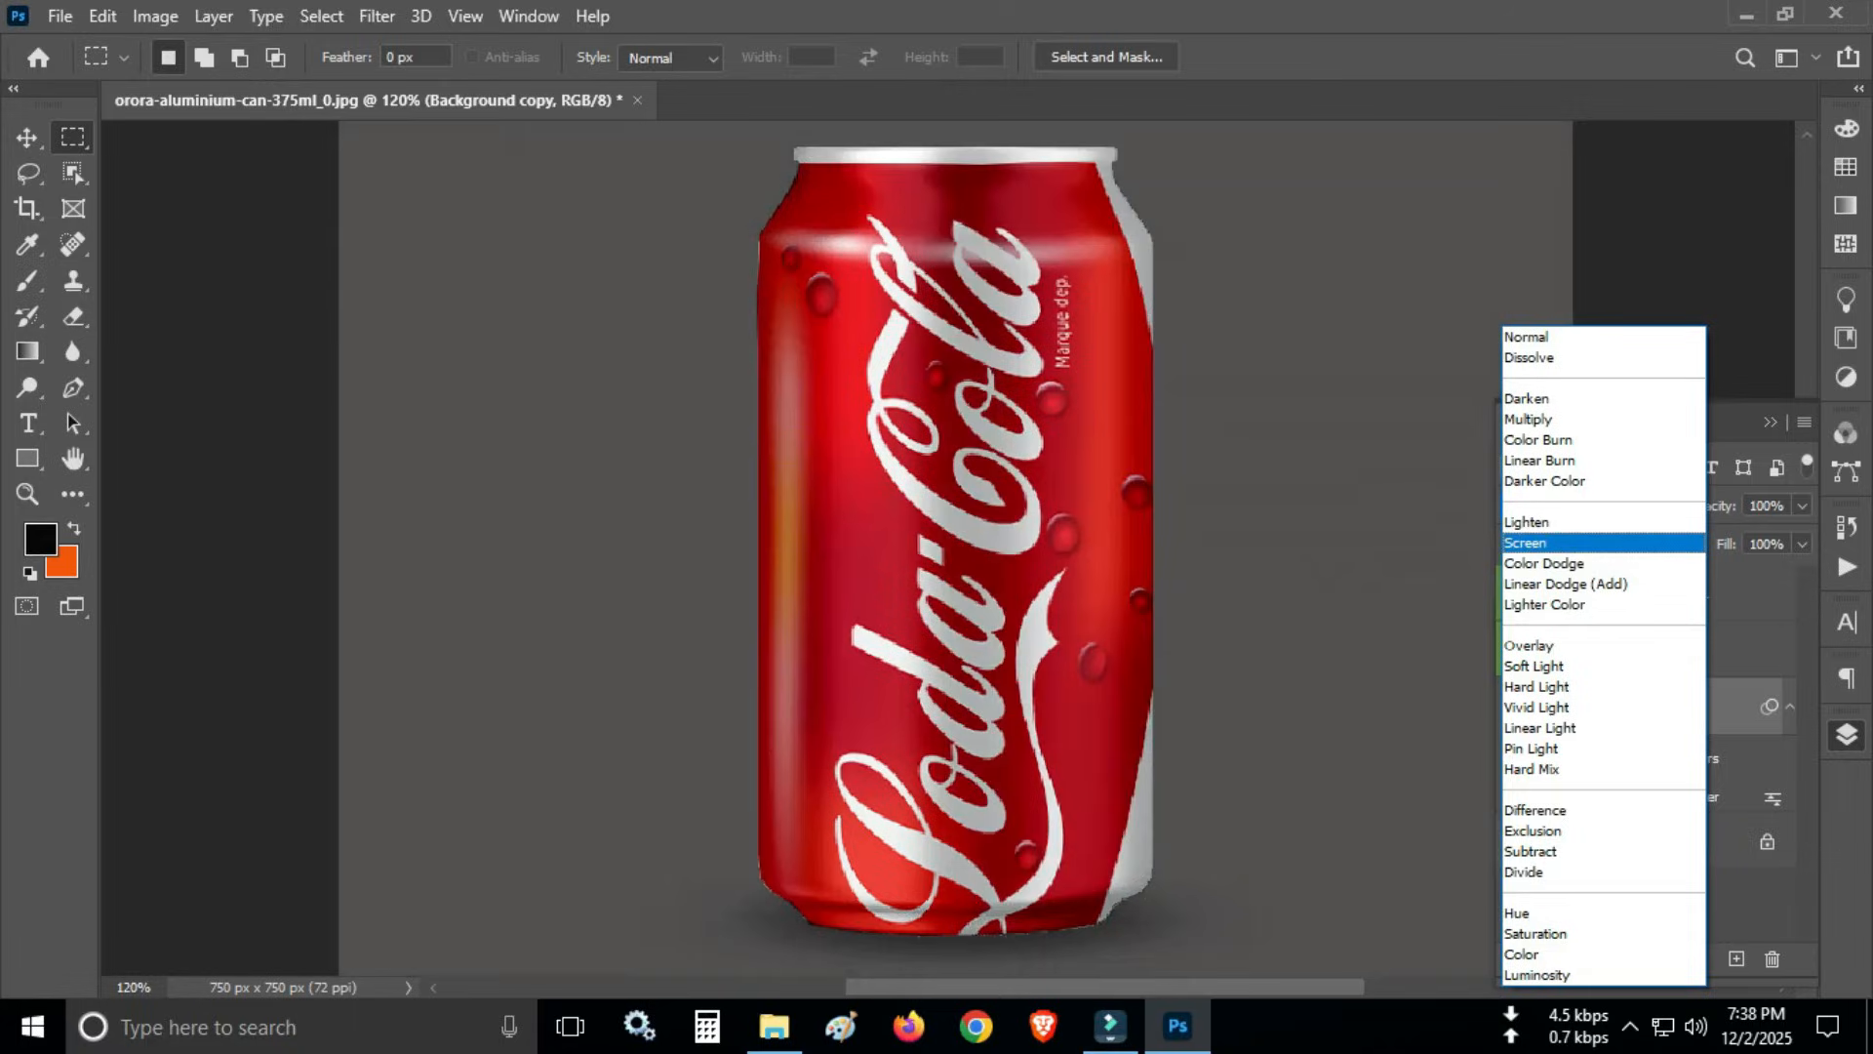
{"action": "key", "text": "Down"}
{"action": "key", "text": "Up"}
{"action": "key", "text": "Up"}
{"action": "key", "text": "Up"}
{"action": "key", "text": "Up"}
{"action": "key", "text": "Up"}
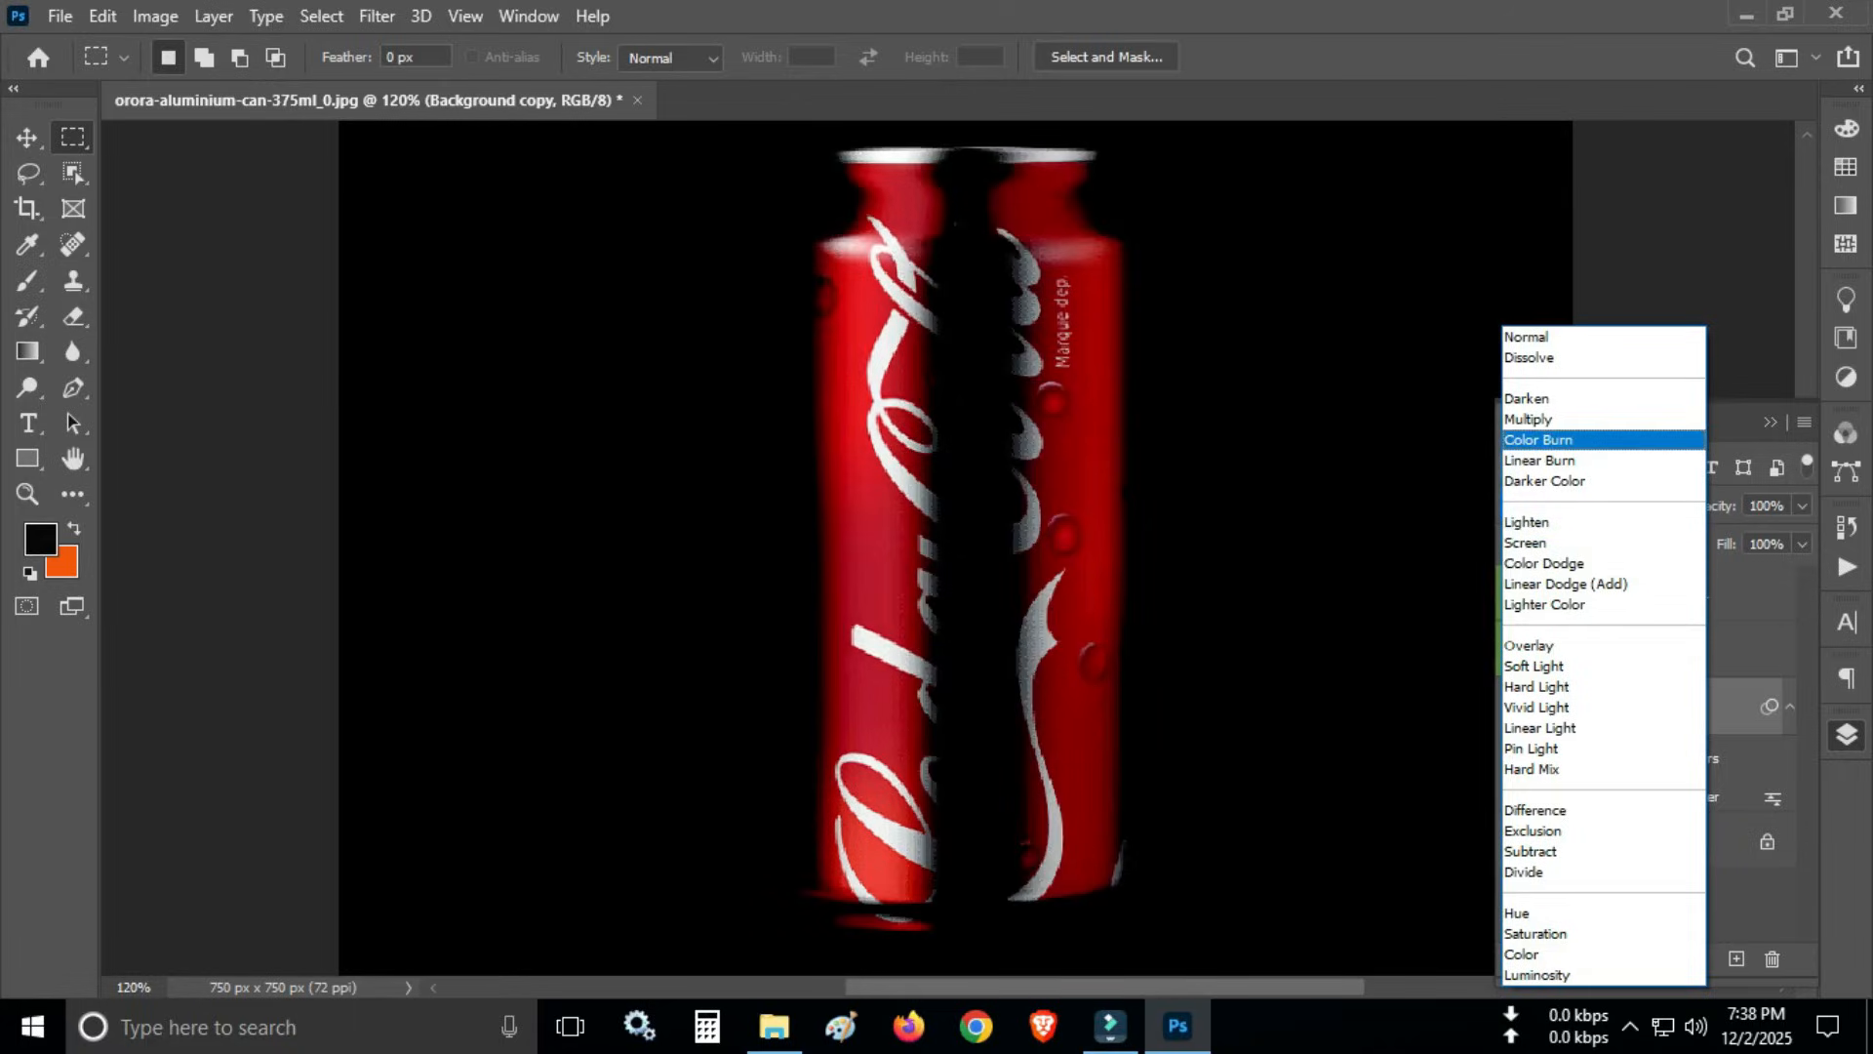
{"action": "key", "text": "Up"}
{"action": "key", "text": "Down"}
{"action": "key", "text": "Down"}
{"action": "key", "text": "Down"}
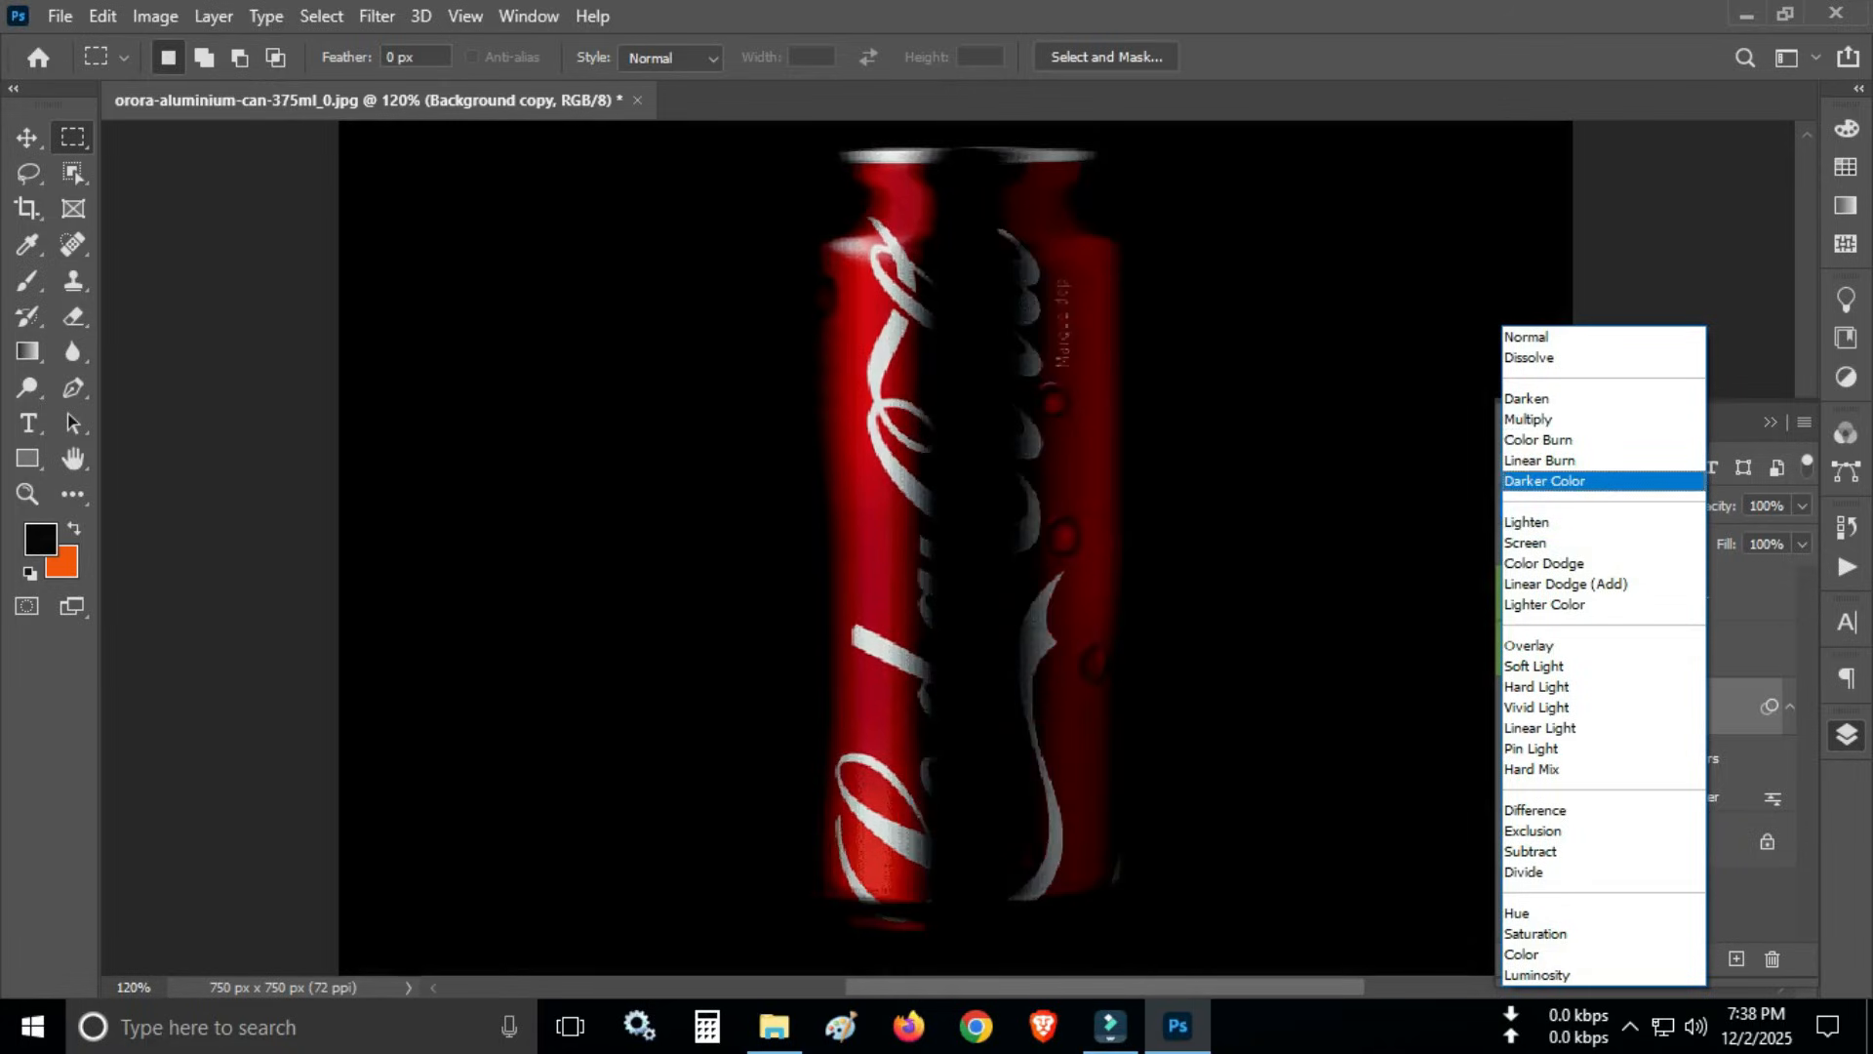
{"action": "key", "text": "Down"}
{"action": "key", "text": "Down"}
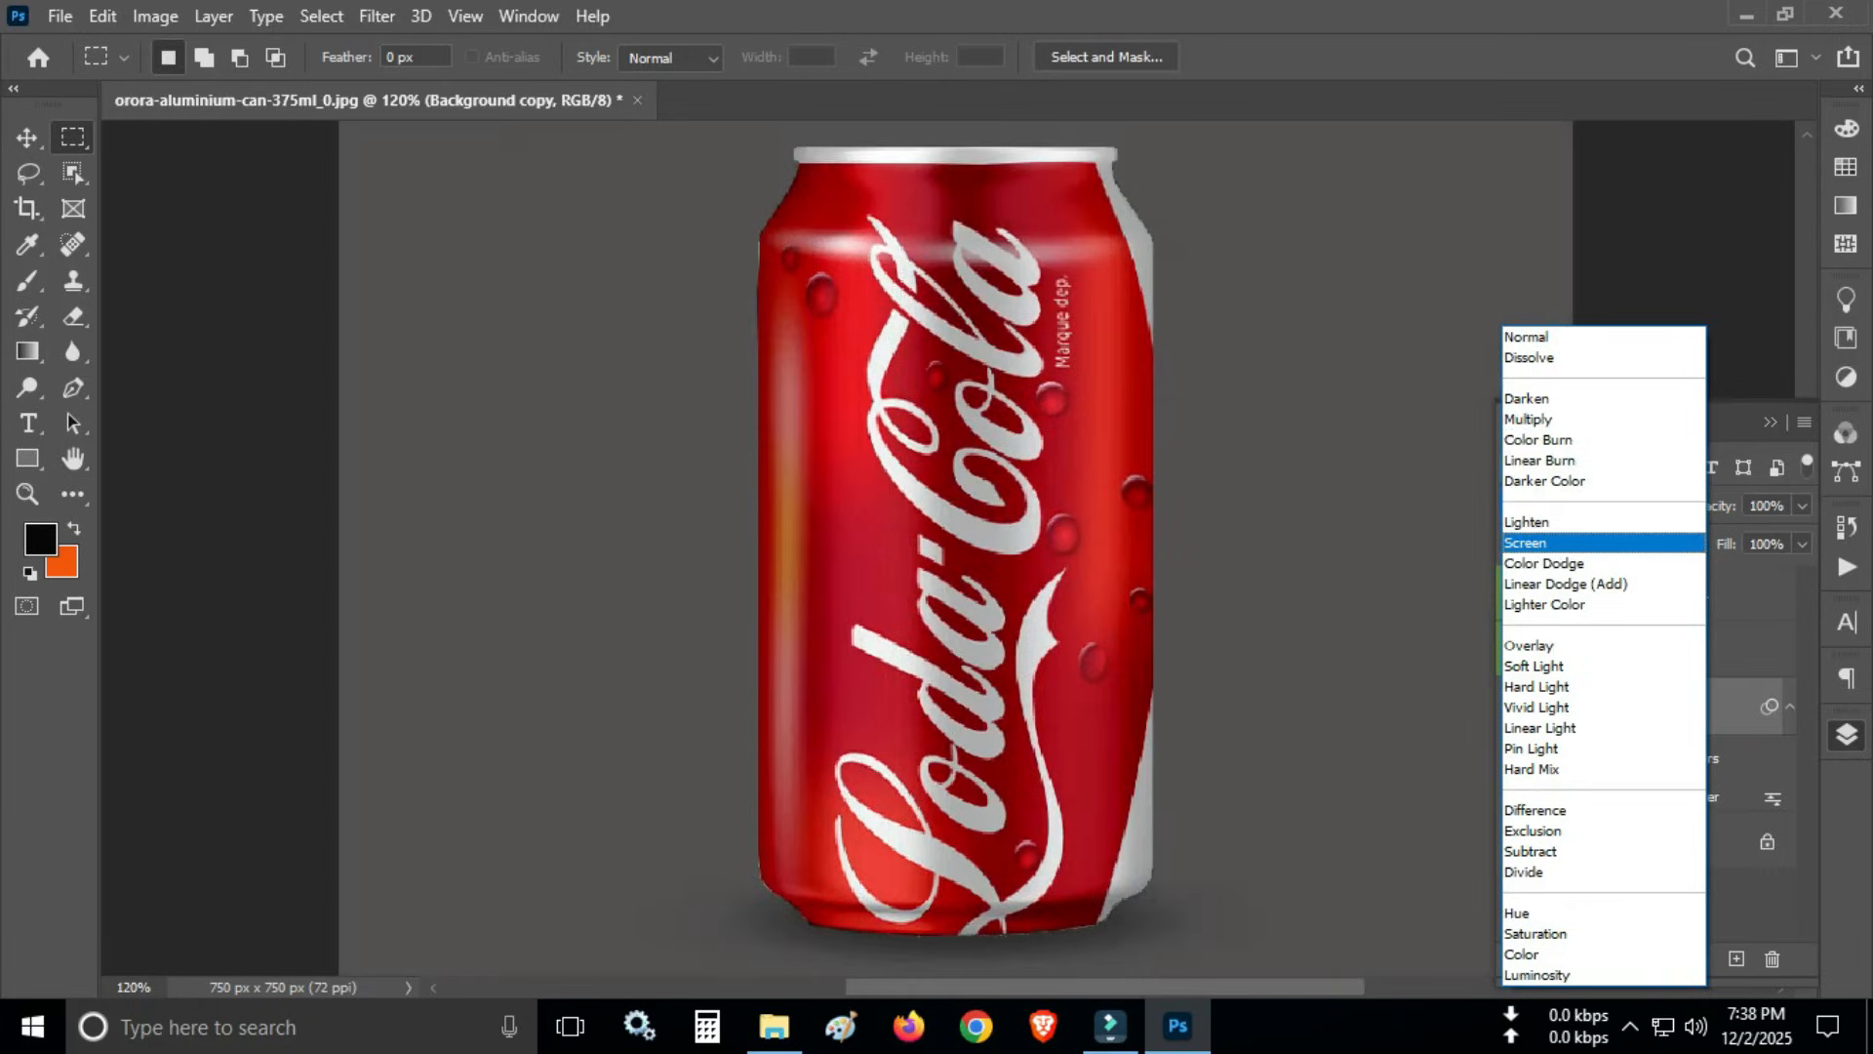
{"action": "key", "text": "Down"}
{"action": "key", "text": "Down"}
{"action": "key", "text": "Down"}
{"action": "key", "text": "Down"}
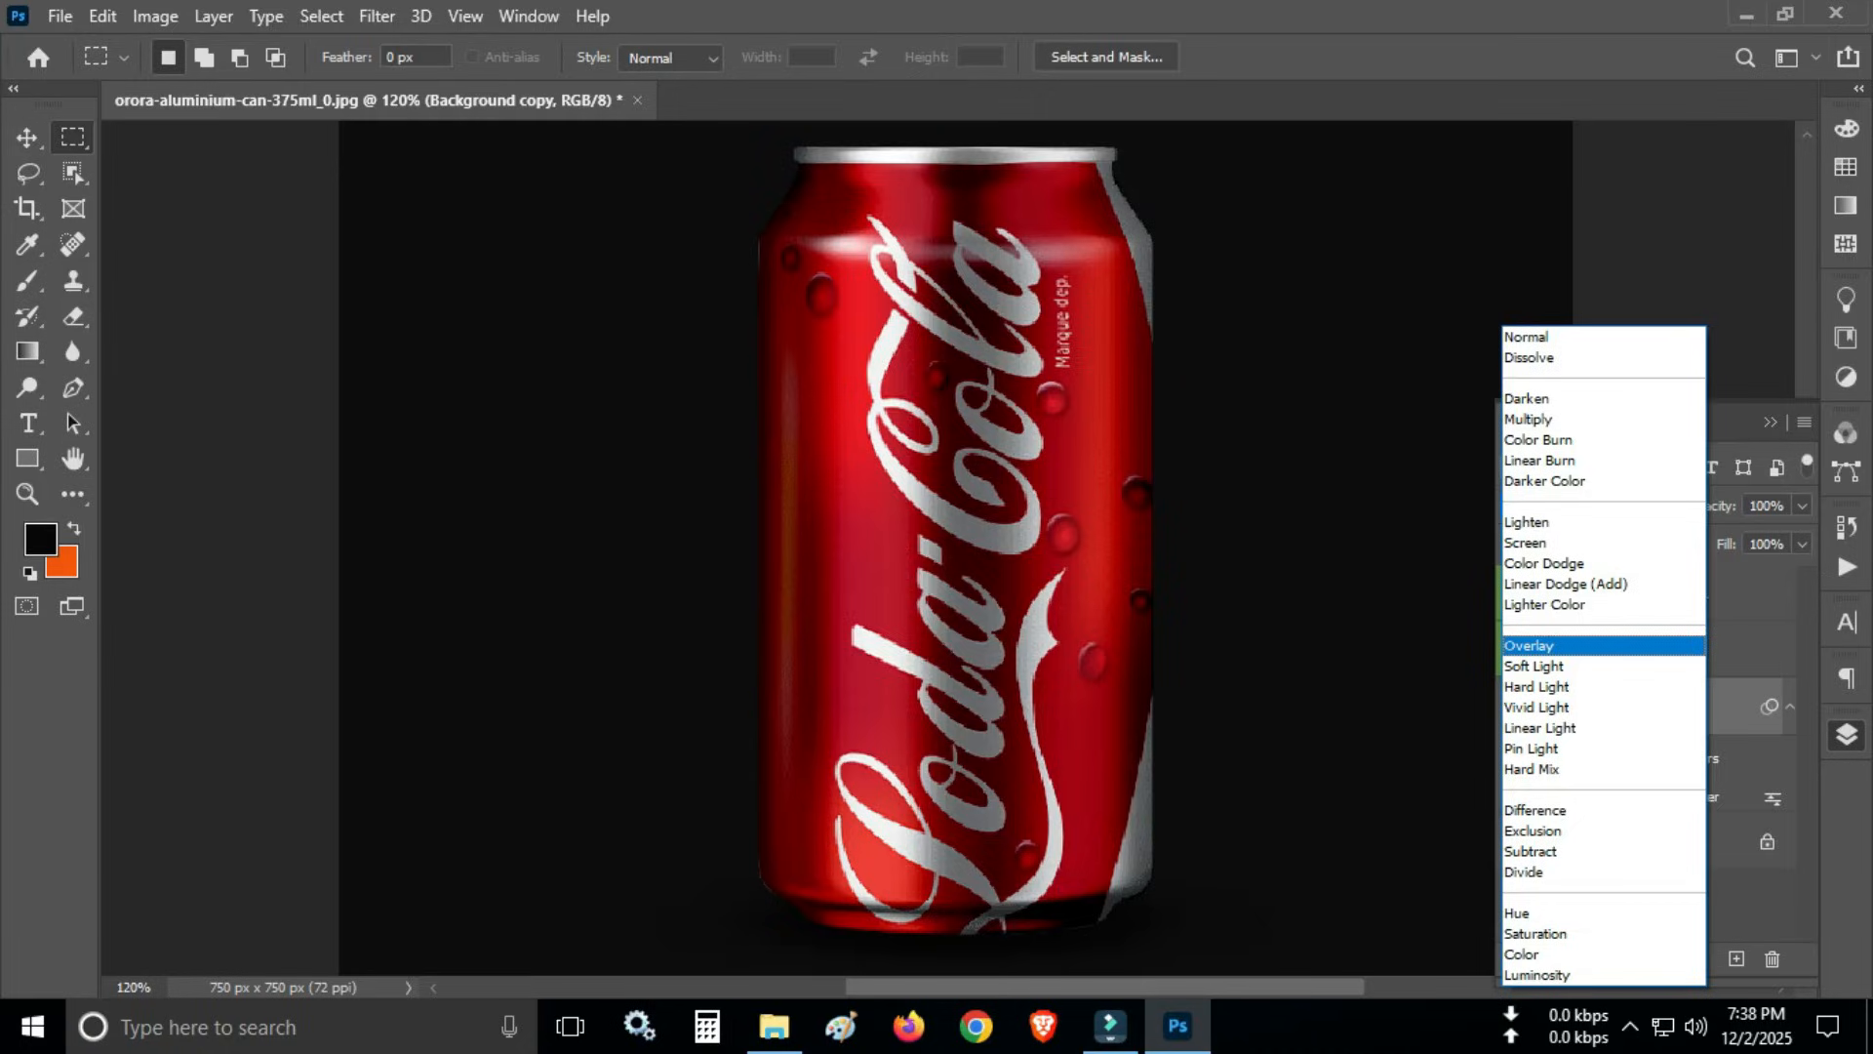
{"action": "key", "text": "Return"}
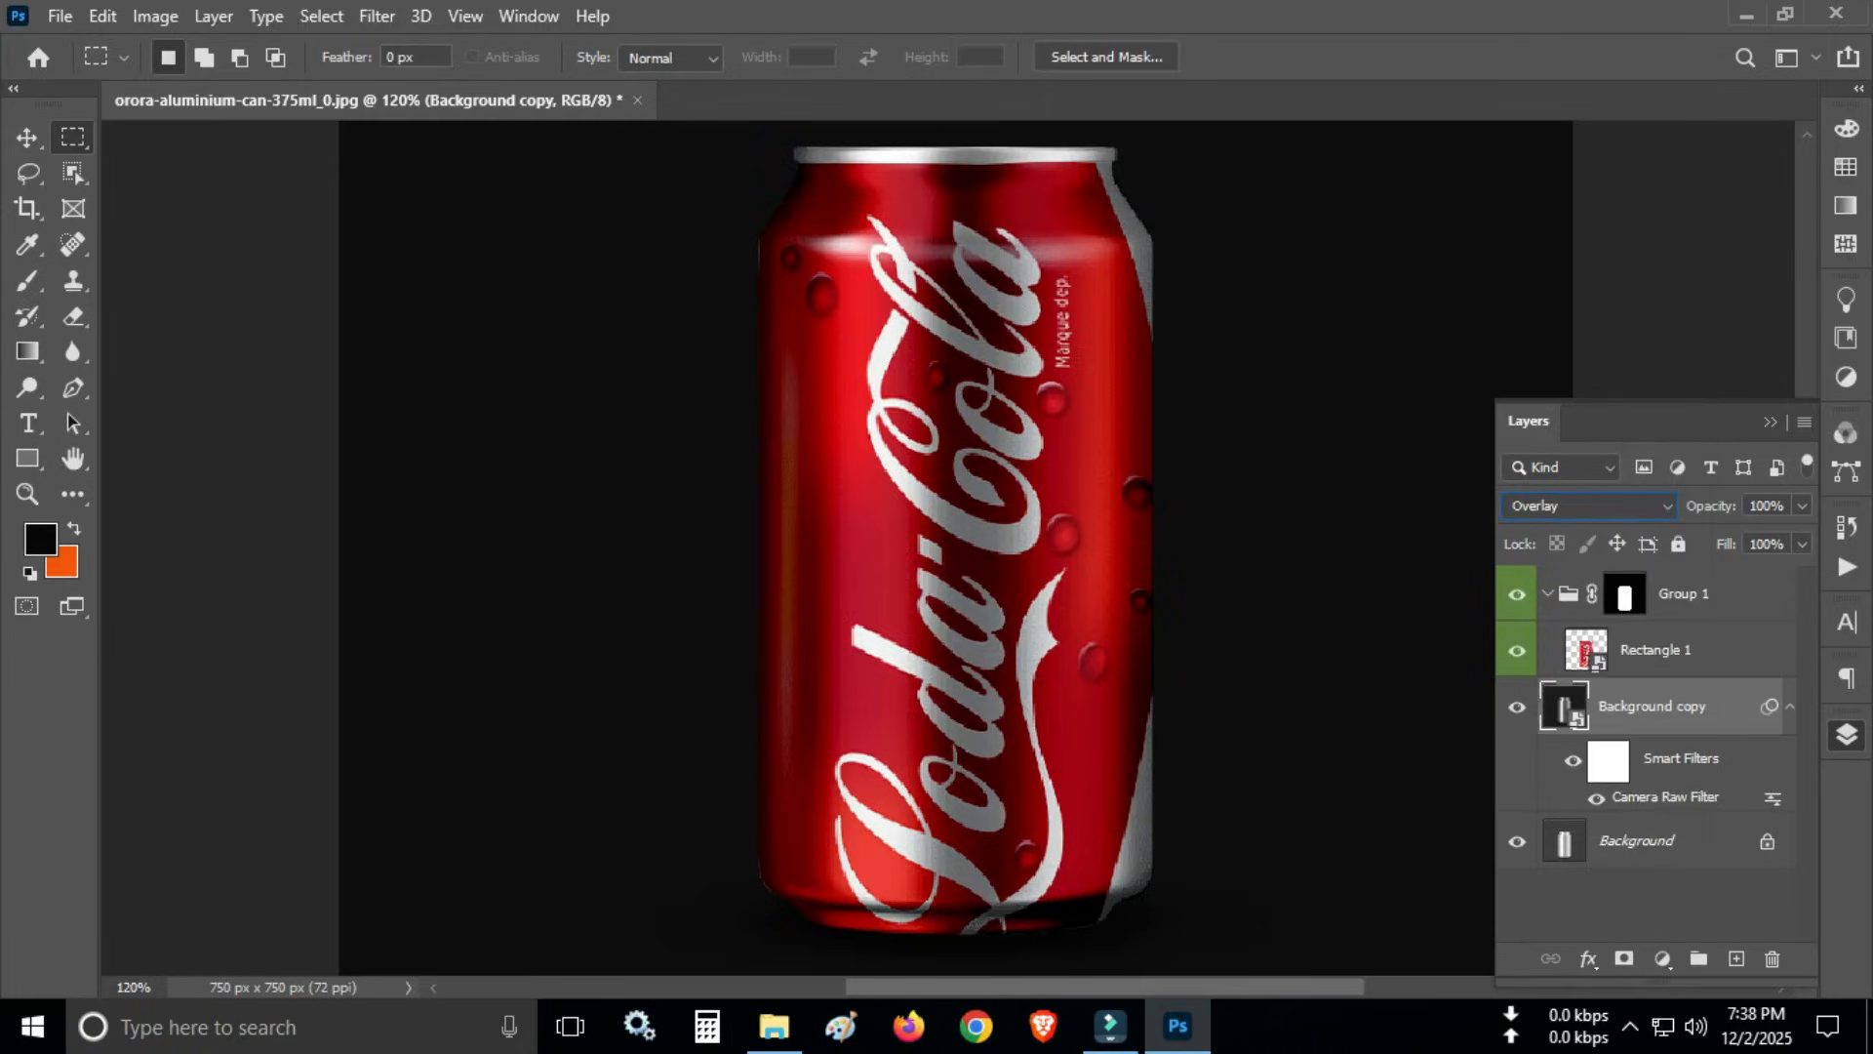
- Put Group 1 and the Background copy layer into one new group and toggle its visibility to compare the result
{"action": "left_click", "coordinate": [1683, 594]}
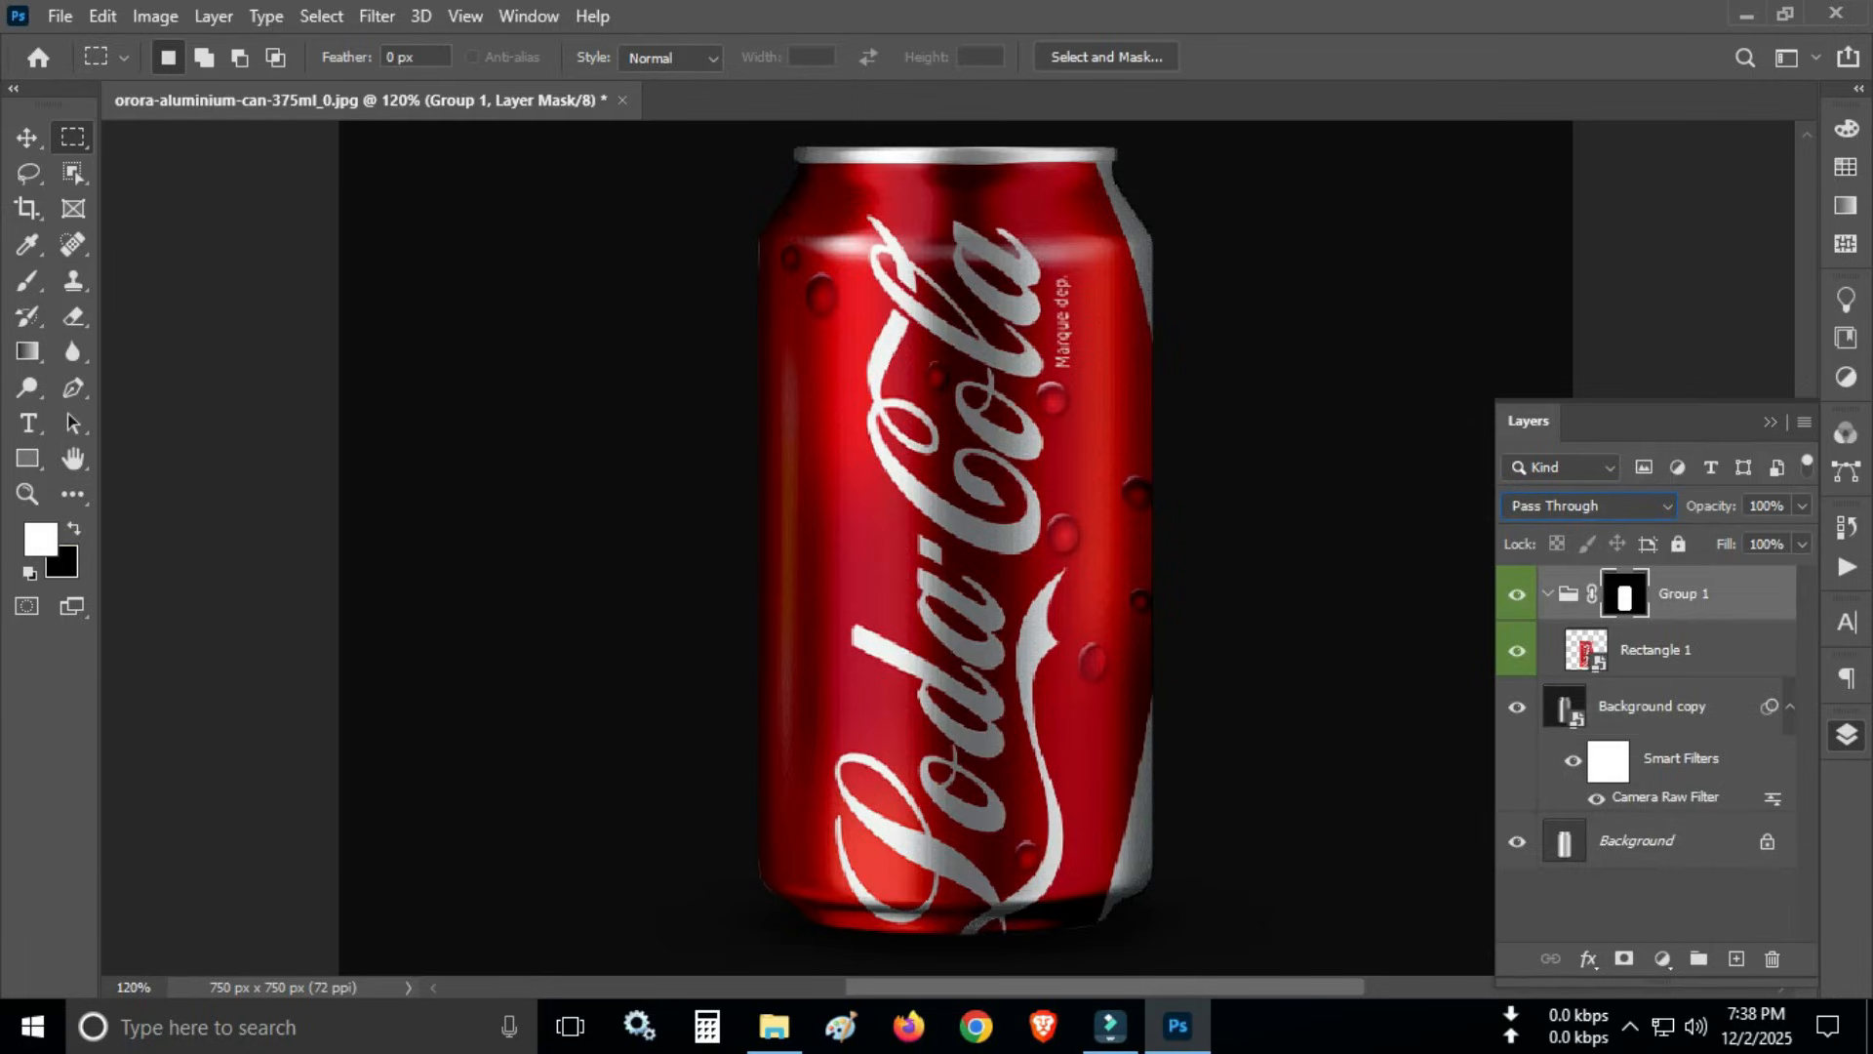
{"action": "left_click", "coordinate": [1653, 706], "text": "shift"}
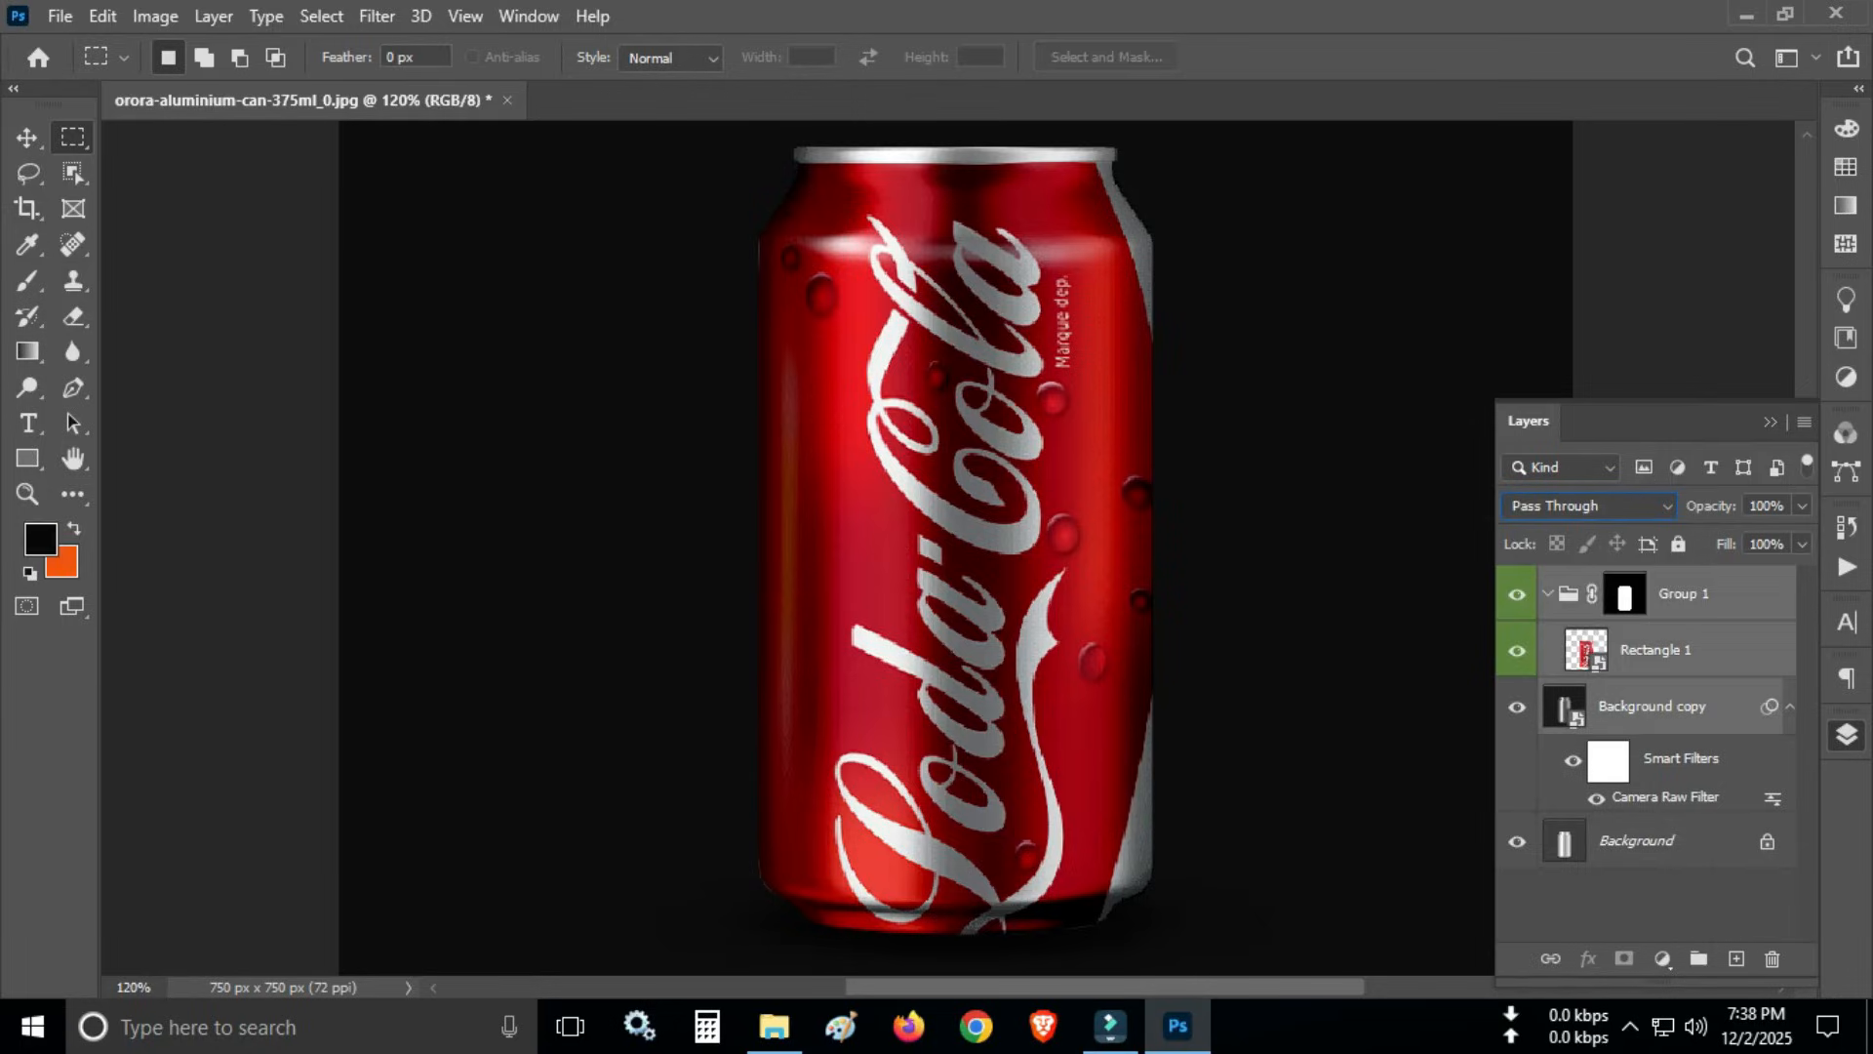
{"action": "left_click", "coordinate": [1699, 958]}
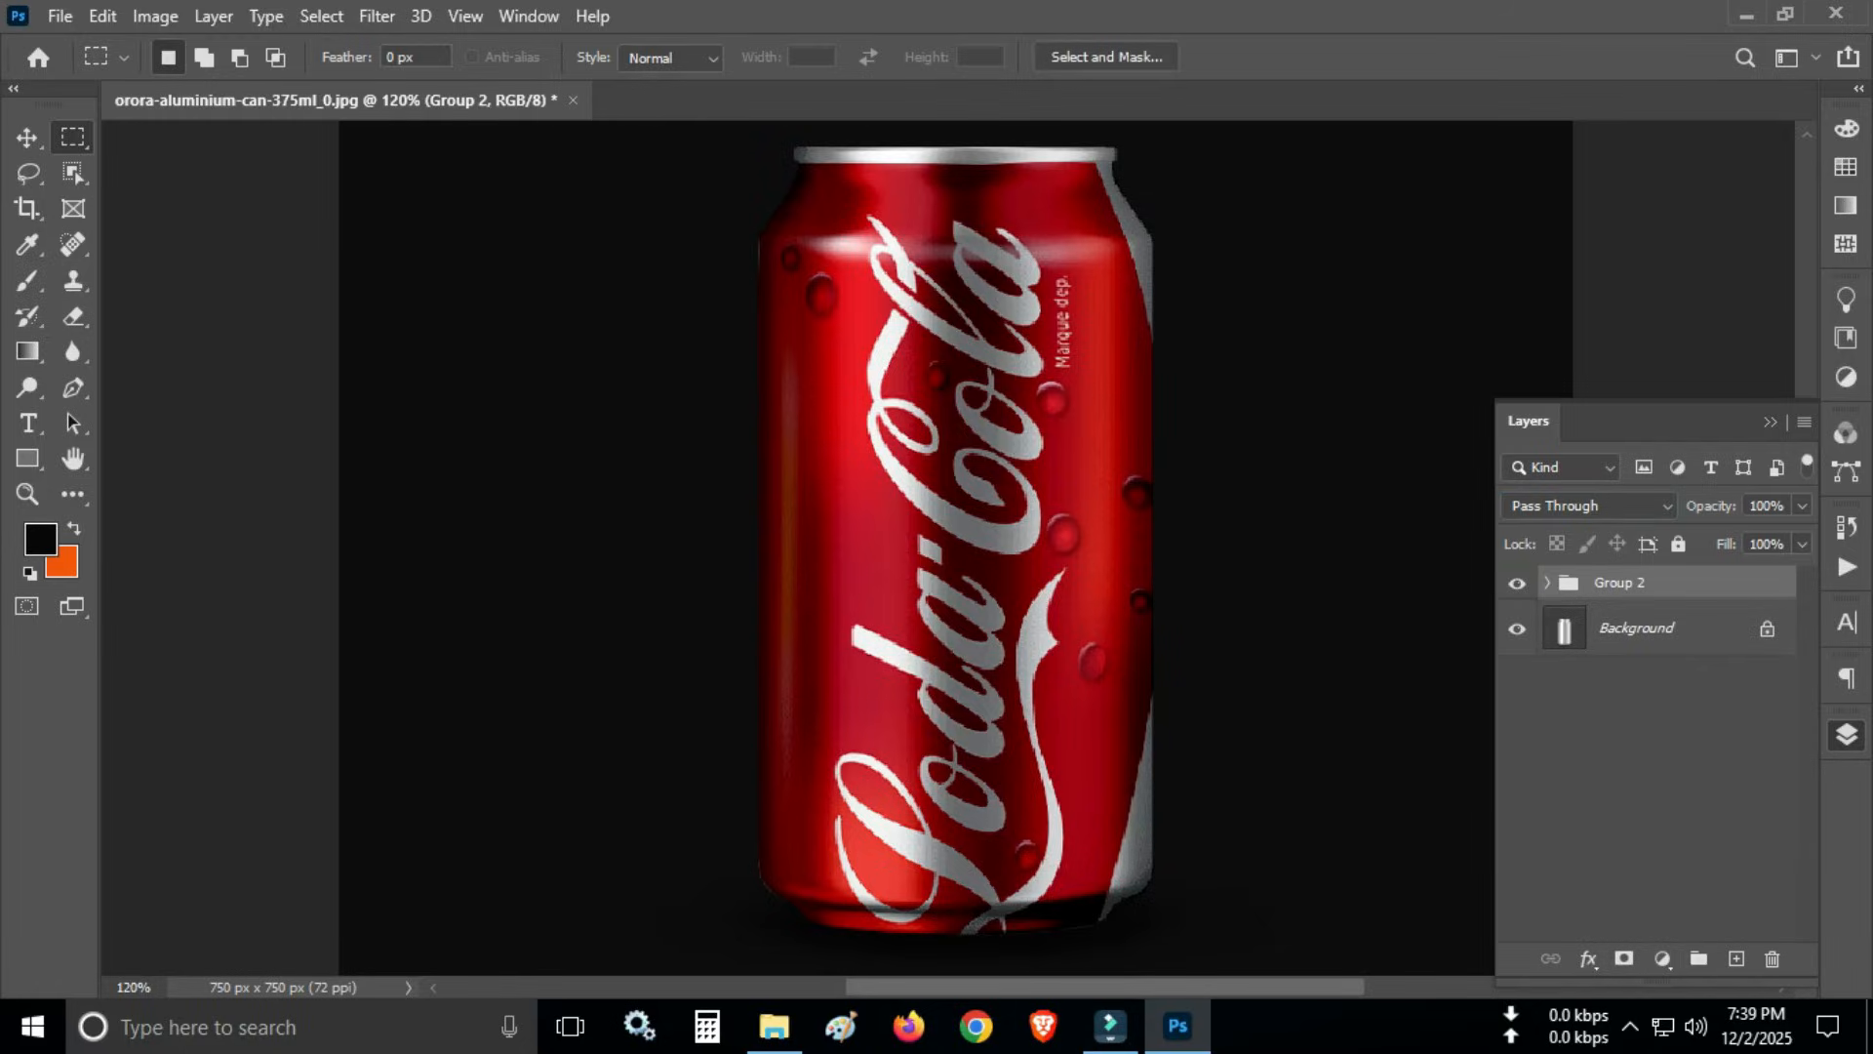
{"action": "left_click", "coordinate": [1516, 583]}
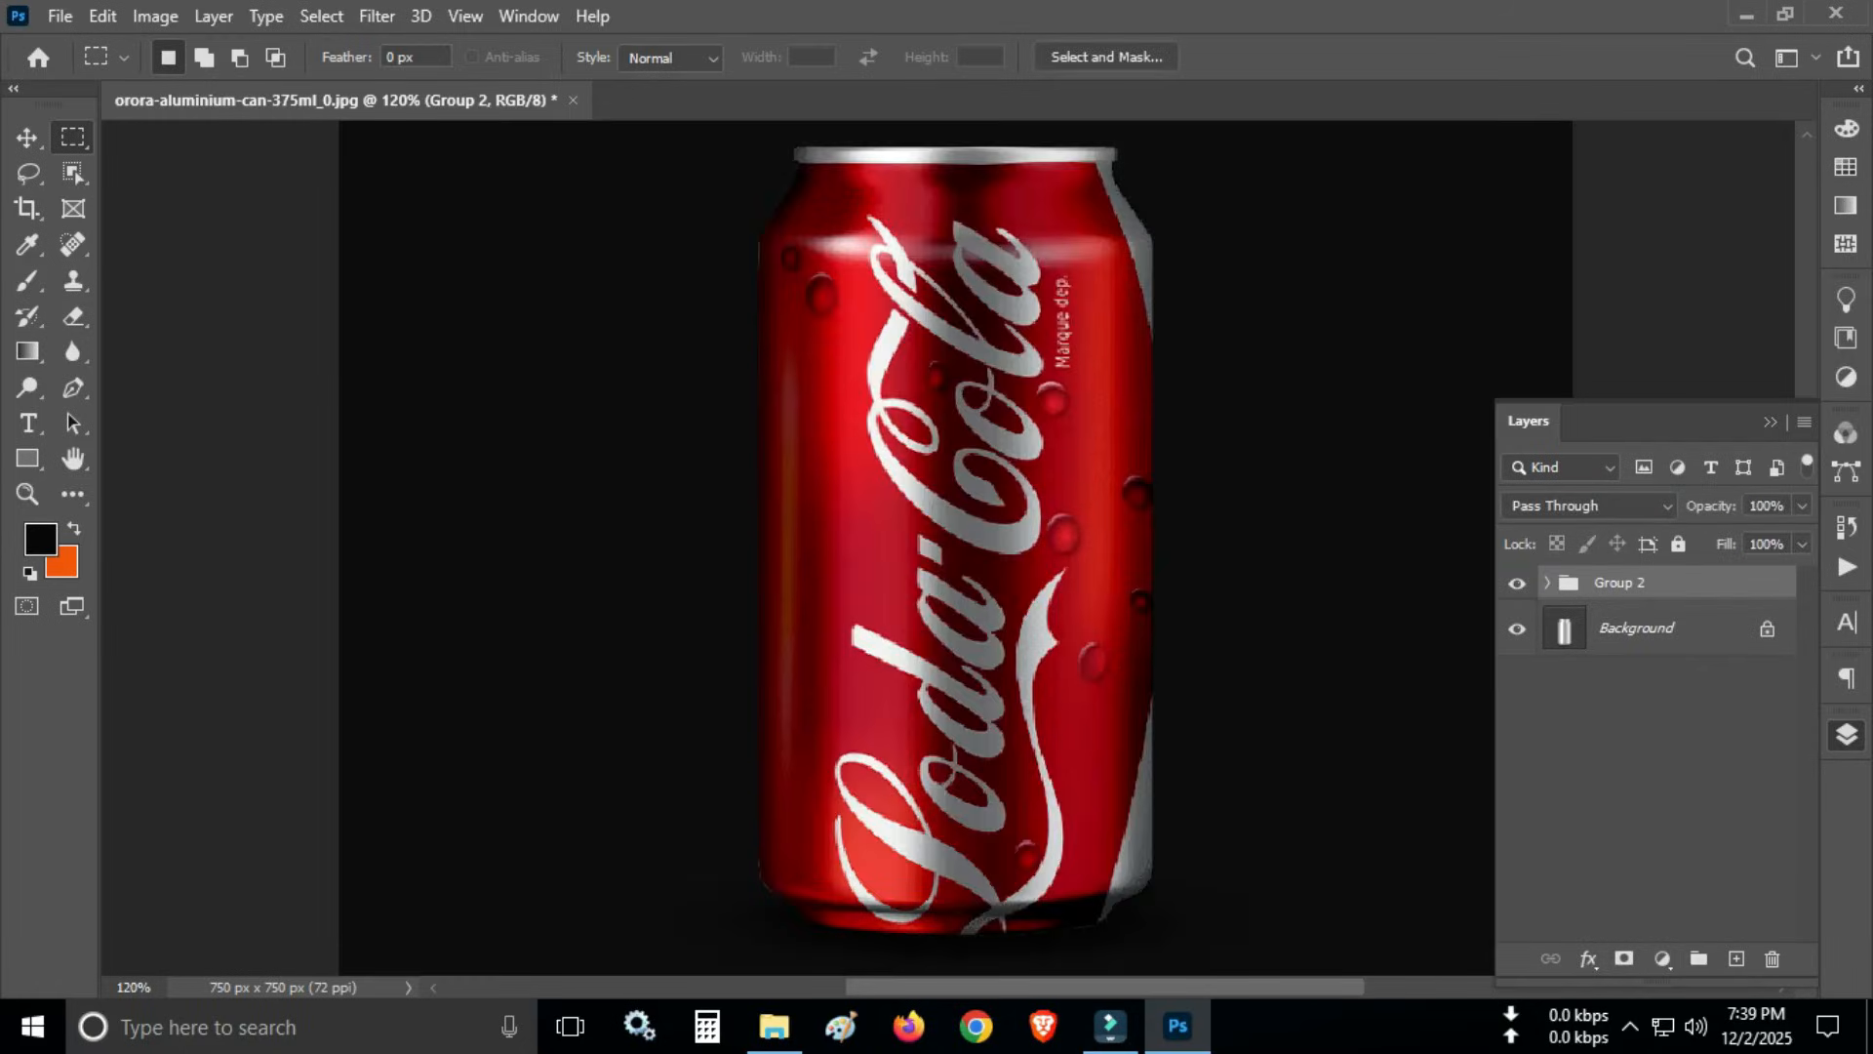